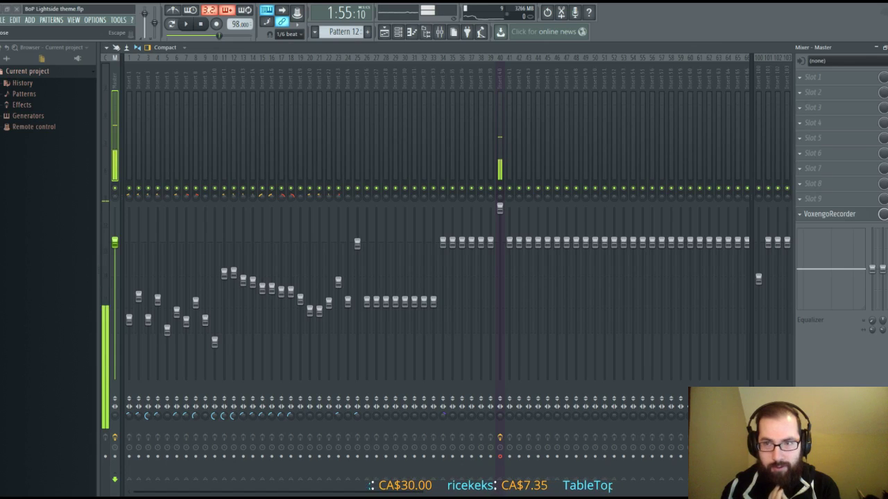
In the snare piano roll, move the A4 notes down to A3 and arrange six evenly spaced hits on beat four of bar 31.
key(F7)
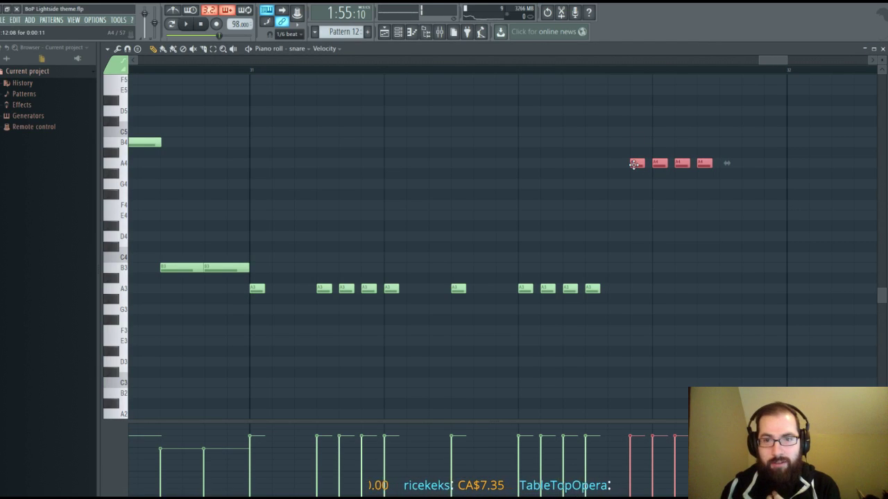
drag(634, 167, 611, 290)
right_click(657, 284)
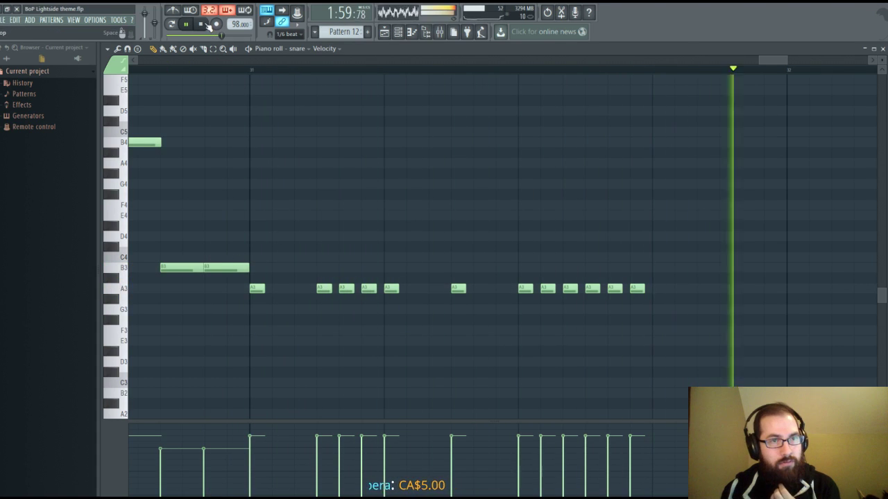
key(space)
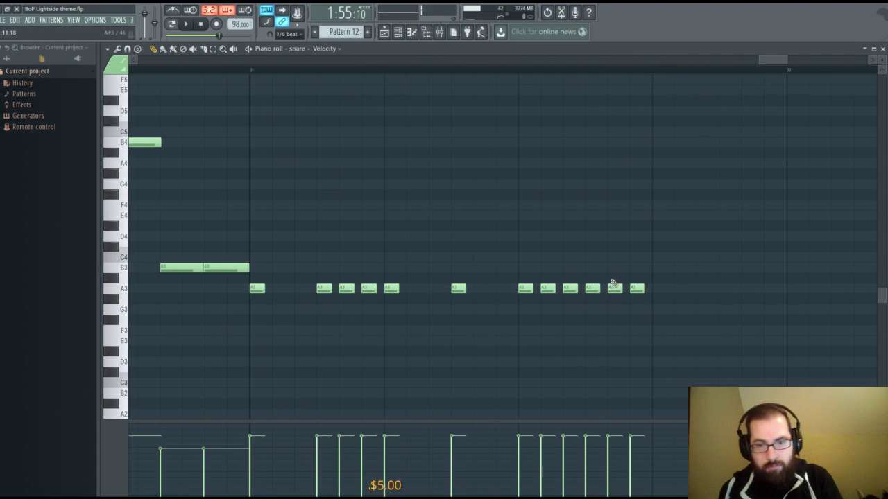
drag(691, 274, 610, 319)
shift+drag(658, 288, 704, 290)
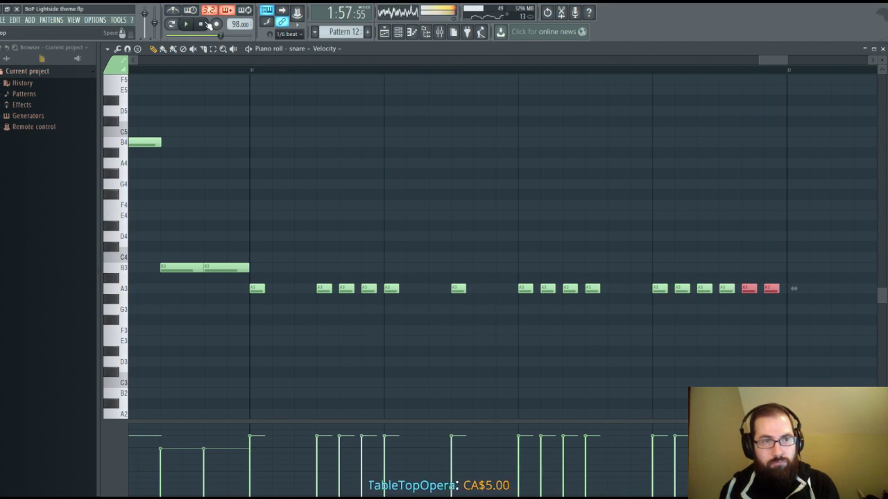
Duplicate the bar 31 snare notes into bar 32 and play back the two bars.
scroll(530, 78, down, 2)
drag(782, 232, 328, 314)
key(ctrl+b)
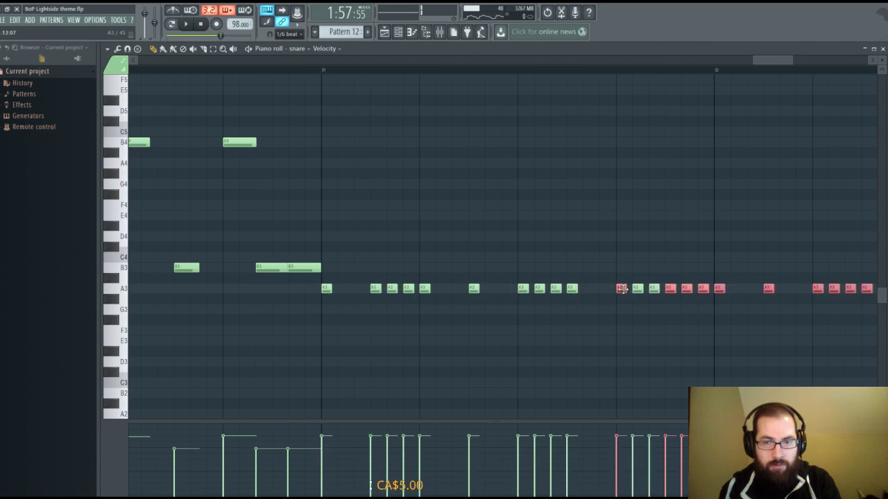
key(space)
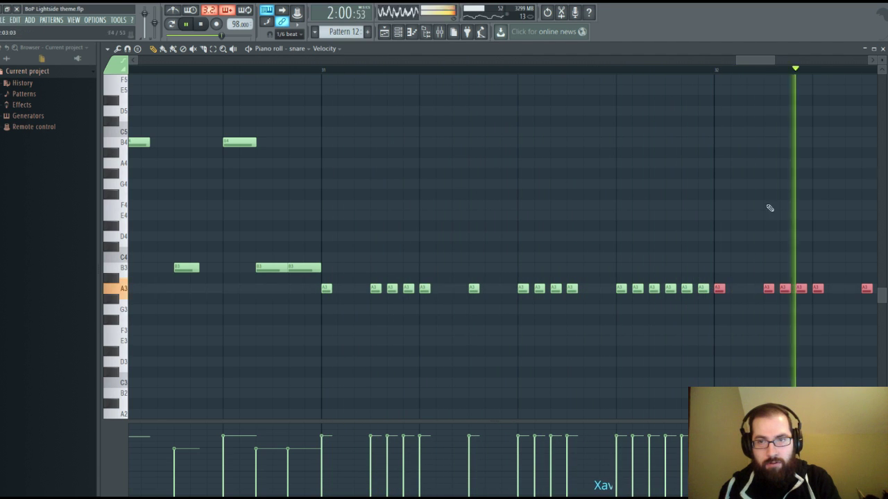
drag(747, 63, 757, 62)
key(space)
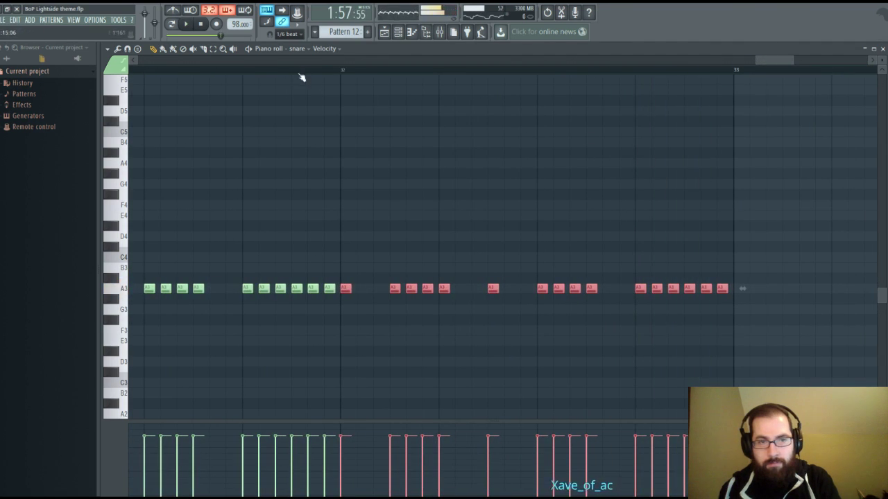
key(space)
key(space)
In bar 32, fill the second half of beat two with A3 hits leading into beat three and play it back.
click(509, 288)
click(526, 288)
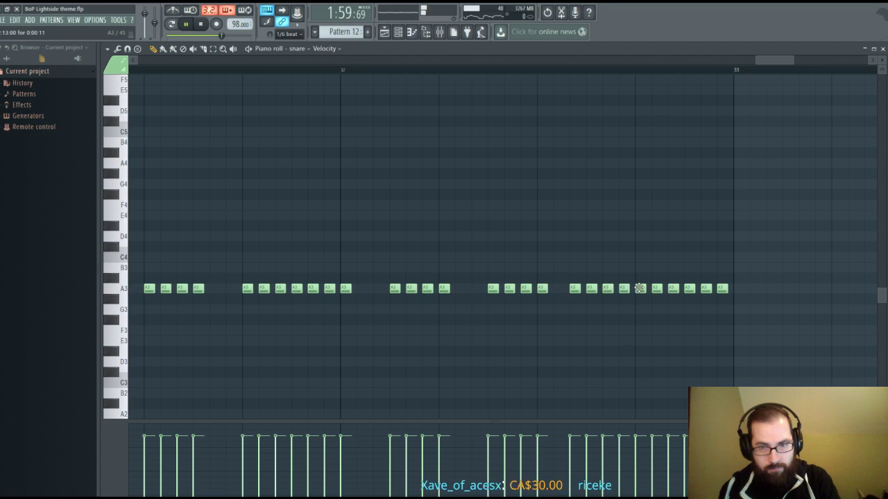
key(space)
Delete the six A3 hits on beat four of bar 32 and play back the shortened pattern.
right_click(639, 288)
right_click(656, 289)
right_click(673, 288)
right_click(690, 288)
right_click(706, 289)
right_click(722, 289)
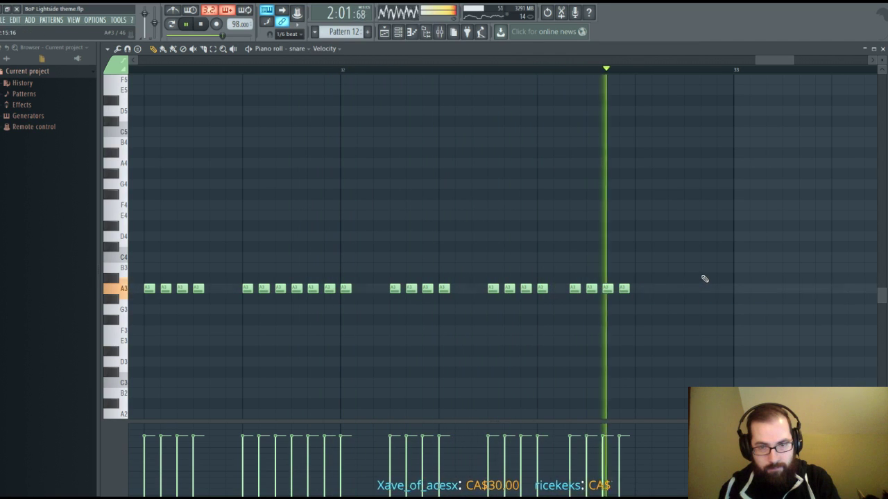
key(space)
key(space)
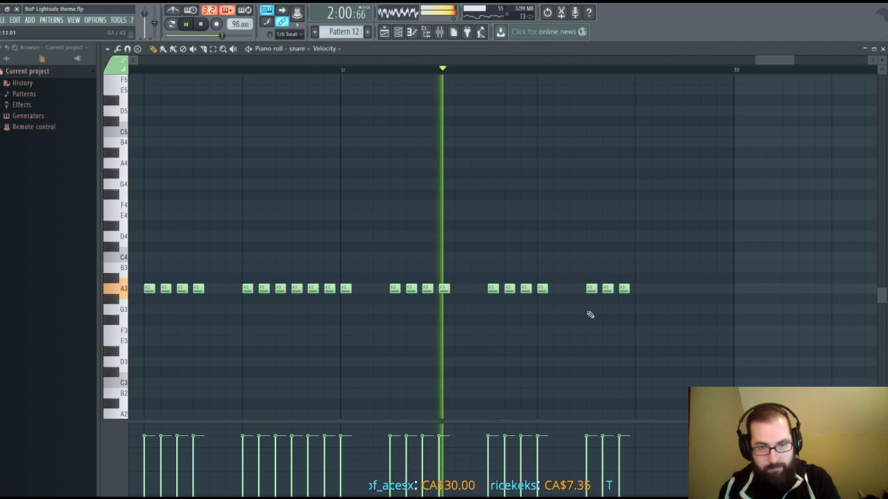
Thin the second half of beat three in bar 32 to one hit and place six A3 hits on beat four.
right_click(608, 289)
right_click(624, 289)
click(641, 288)
key(space)
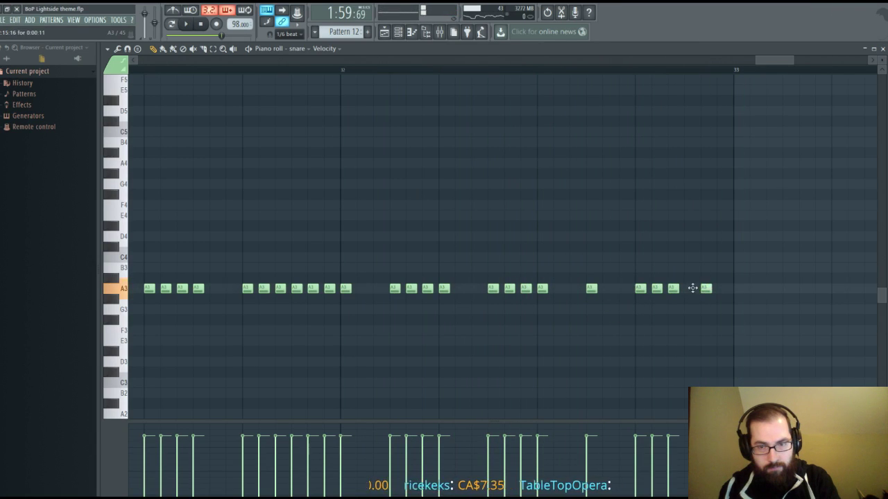
click(720, 294)
key(space)
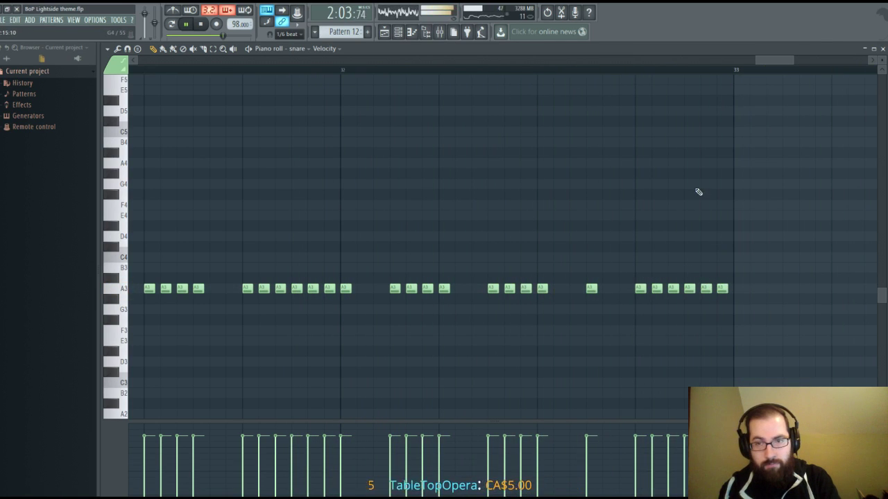
Copy the bar 31 snare pattern into bar 33 and play it back.
scroll(625, 76, down, 4)
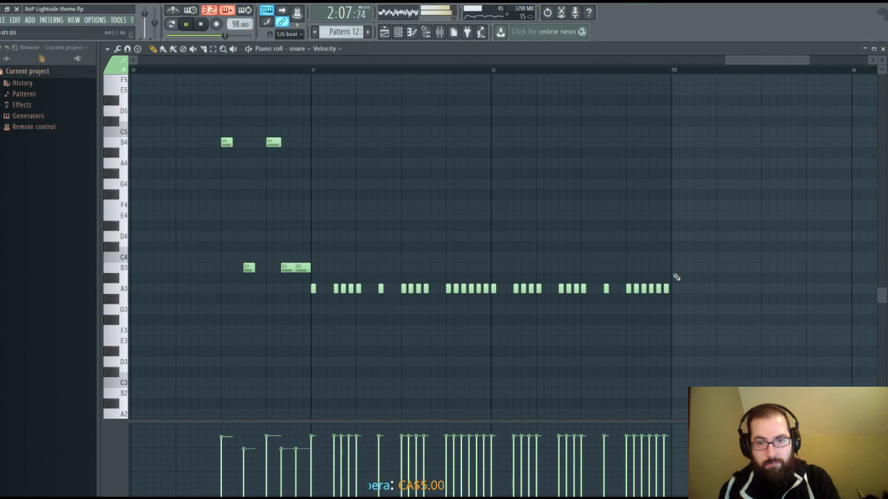
drag(485, 265, 674, 292)
key(space)
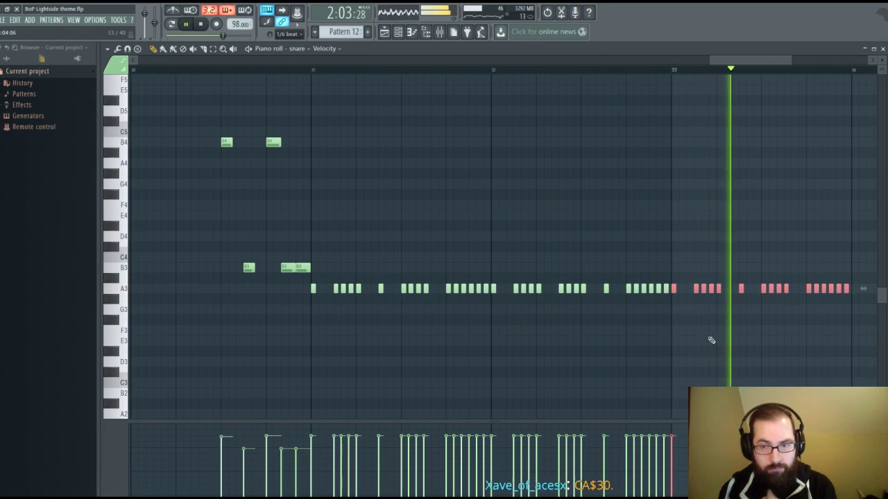
In bar 33, rework the hits after beat three into a four-note run and delete the six notes on beat four.
click(652, 70)
drag(730, 61, 760, 62)
key(space)
click(521, 289)
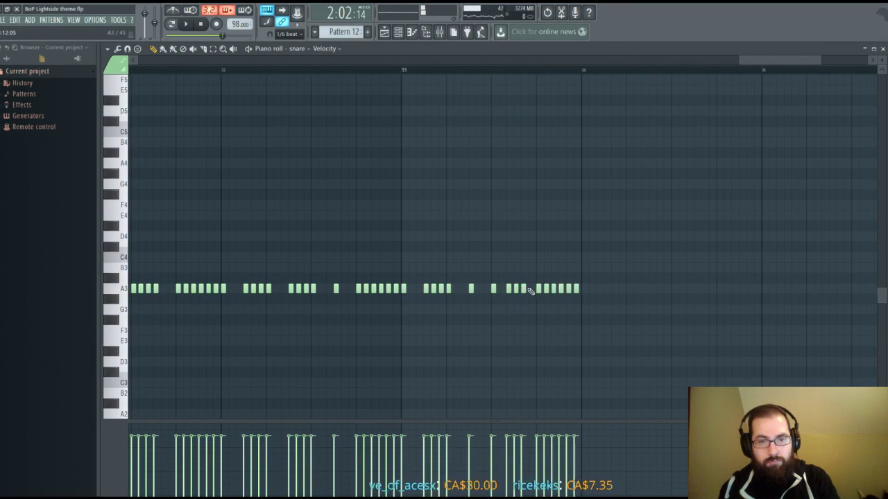
key(space)
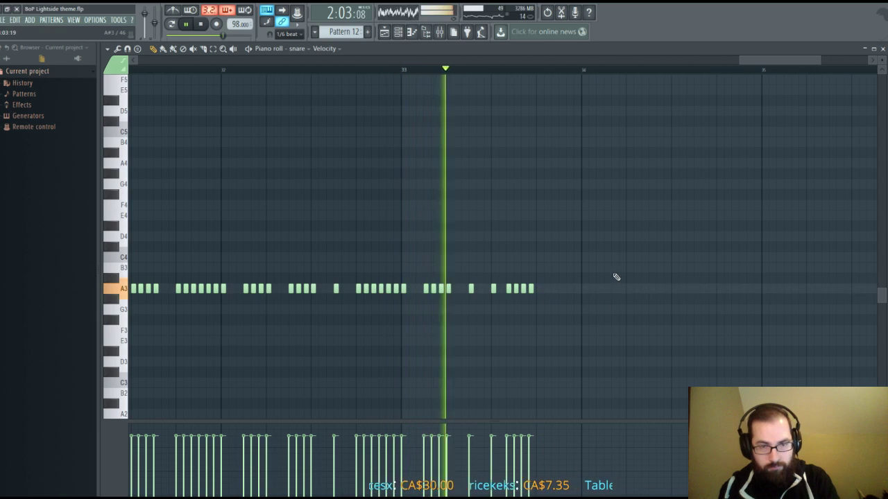
Shift the four-note run in bar 33 one step later to end on beat four, and duplicate it to end on bar 34's downbeat.
key(space)
drag(504, 274, 554, 301)
key(space)
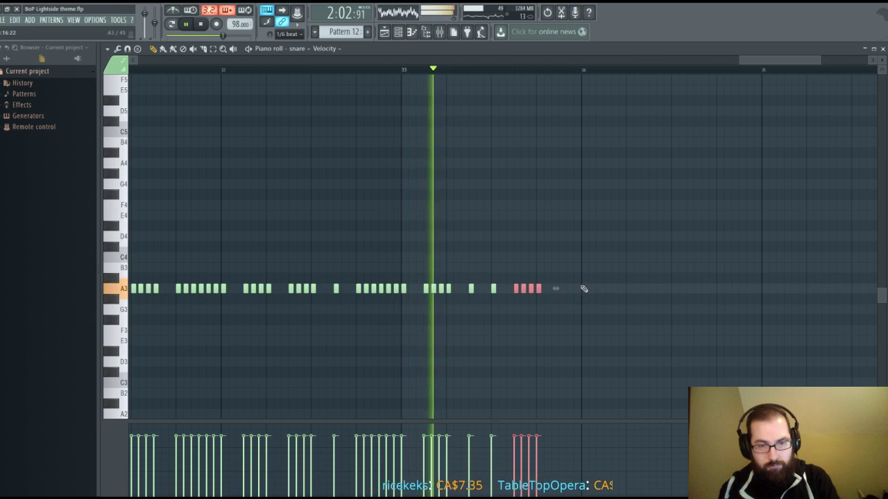
key(space)
key(ctrl+b)
key(space)
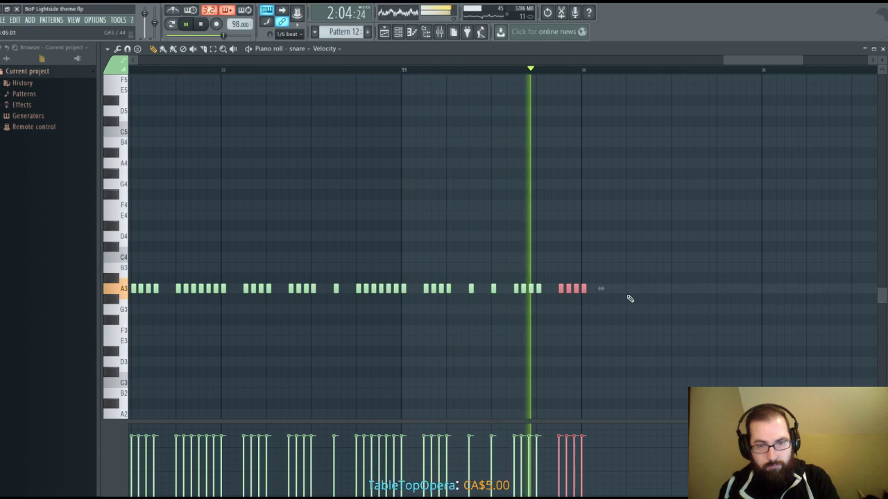
key(space)
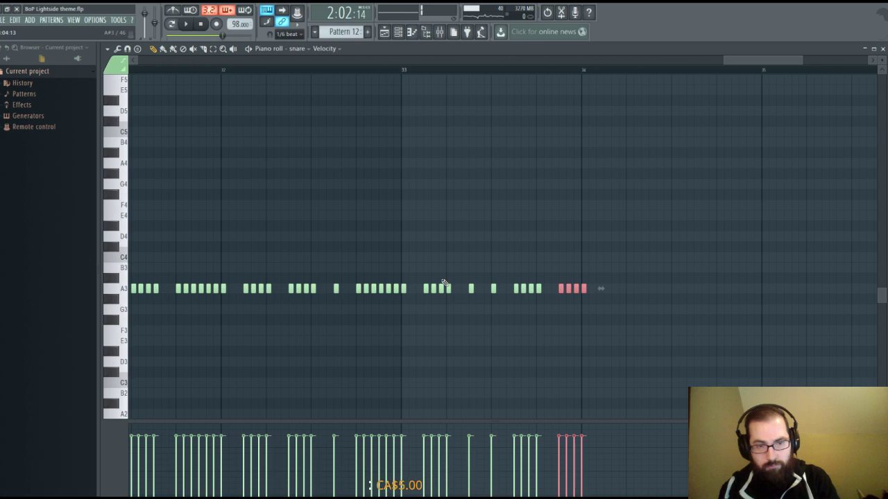
Copy earlier snare hits into bar 34 as one hit midway through beat one and a seven-note run from beat two to beat three.
drag(411, 264, 622, 288)
key(space)
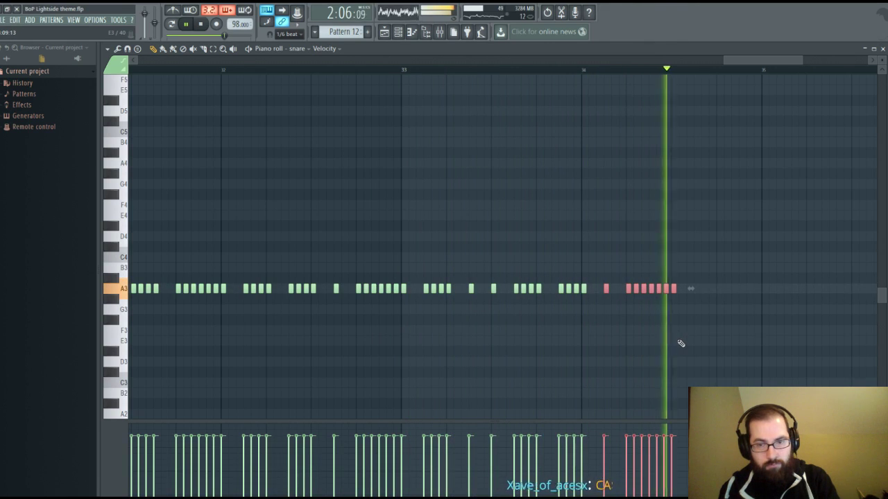
key(space)
click(676, 311)
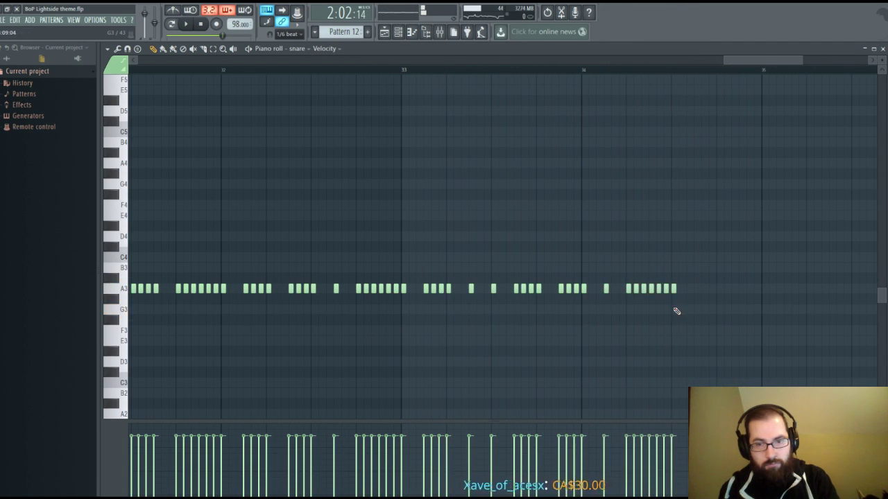
Copy snare hits into the second half of bar 34 as runs of four and three notes, and play back from bar 32.
drag(553, 273, 749, 292)
key(space)
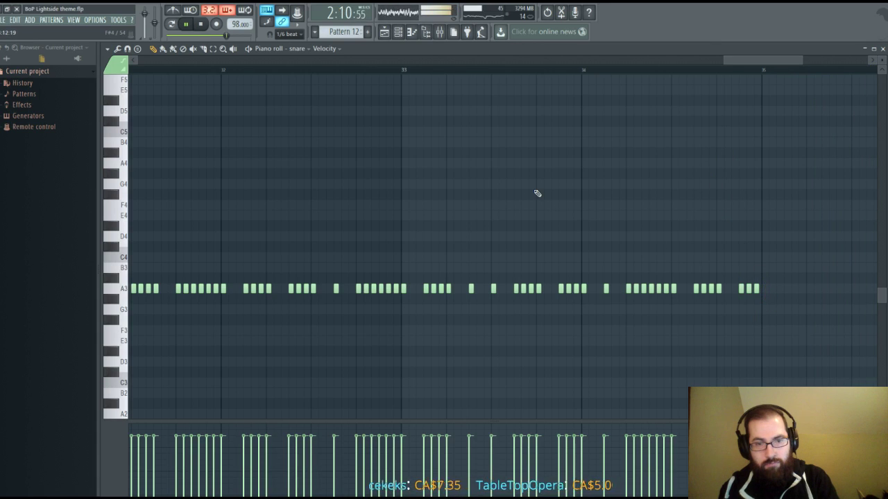
click(226, 72)
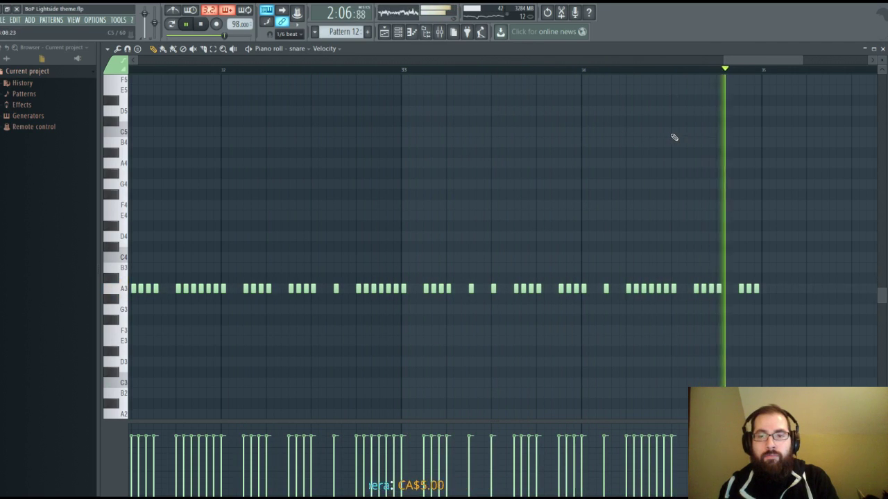
Place A3 snare hits on the downbeat of bar 35 and half a beat after it.
scroll(745, 58, right, 1)
scroll(746, 62, right, 5)
click(591, 288)
right_click(591, 288)
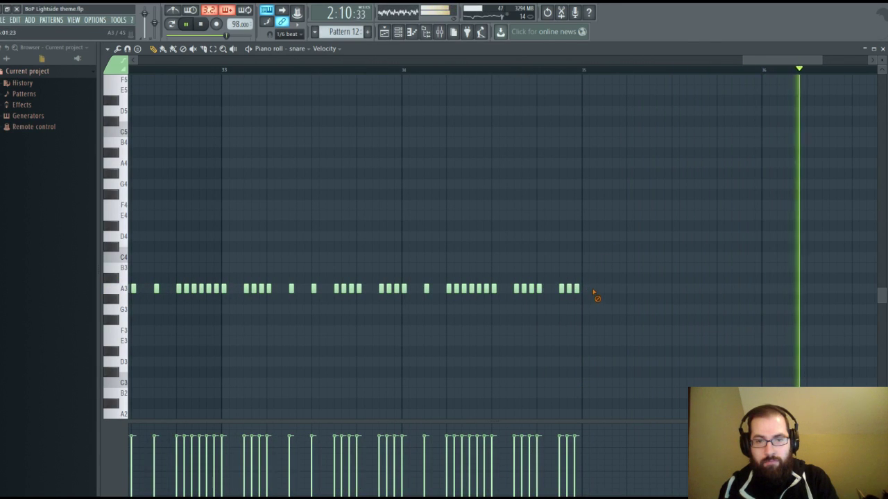
scroll(603, 72, up, 2)
scroll(603, 72, up, 2)
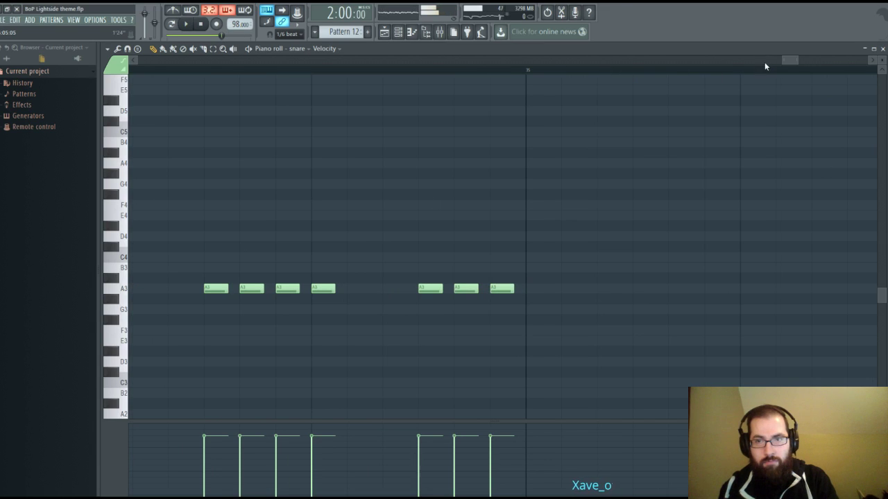
drag(791, 64, 795, 62)
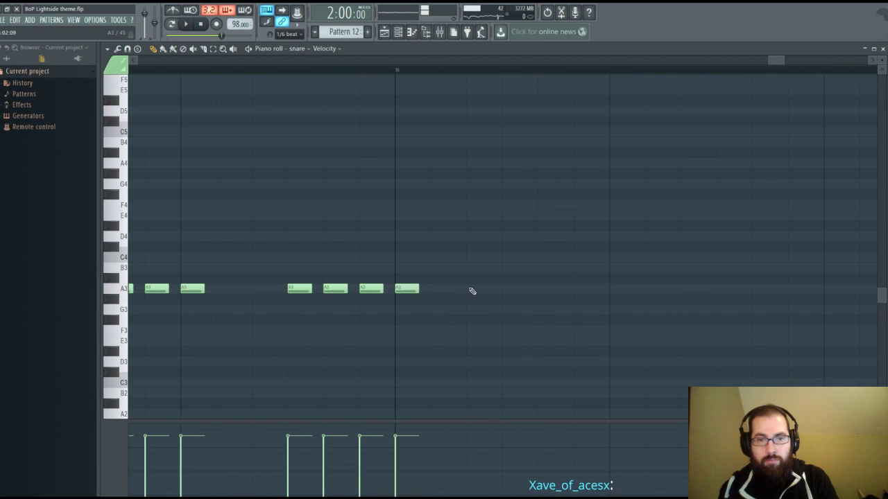
key(space)
click(516, 289)
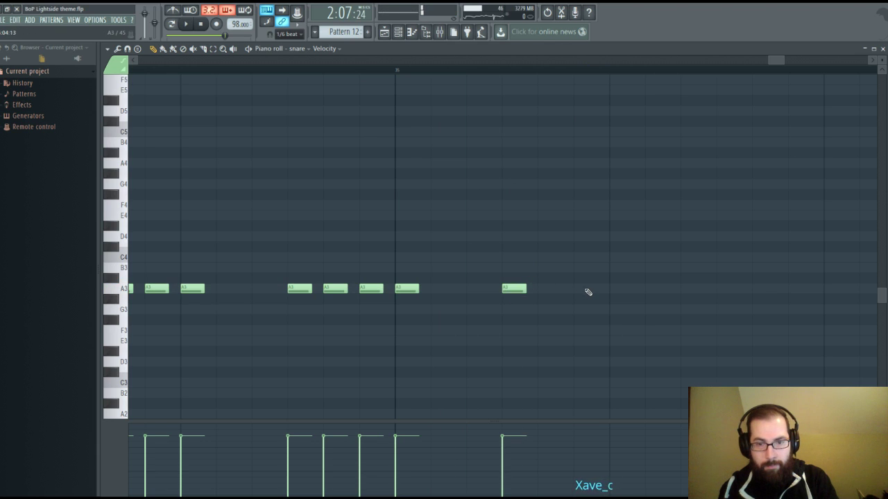
Place six A3 hits across beat two of bar 35, one on beat three, and a four-note run ending on beat four.
click(653, 290)
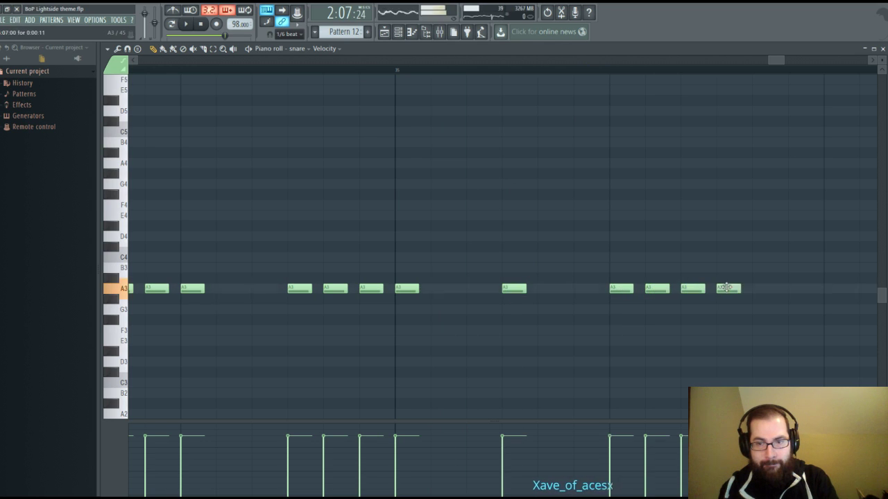
click(790, 292)
key(space)
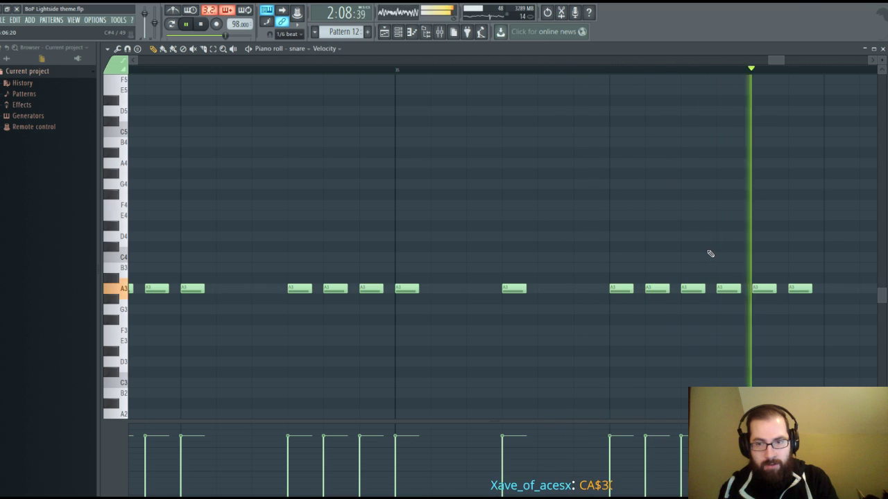
scroll(774, 58, right, 5)
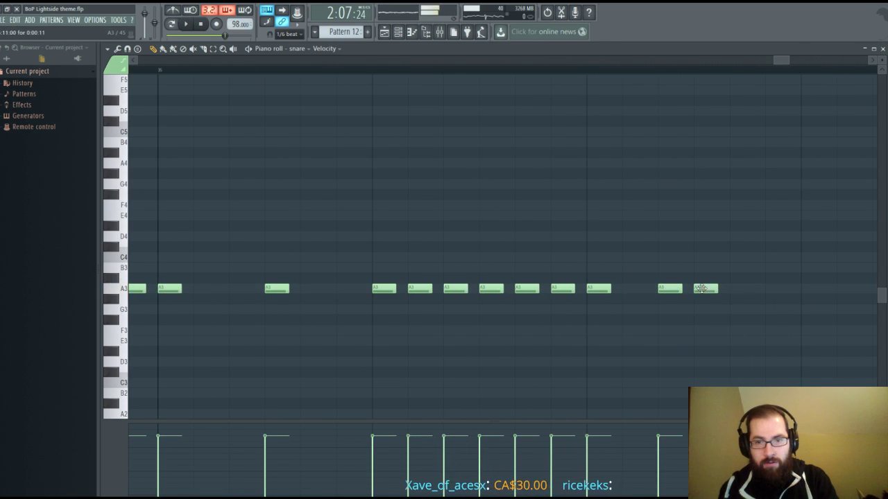
key(space)
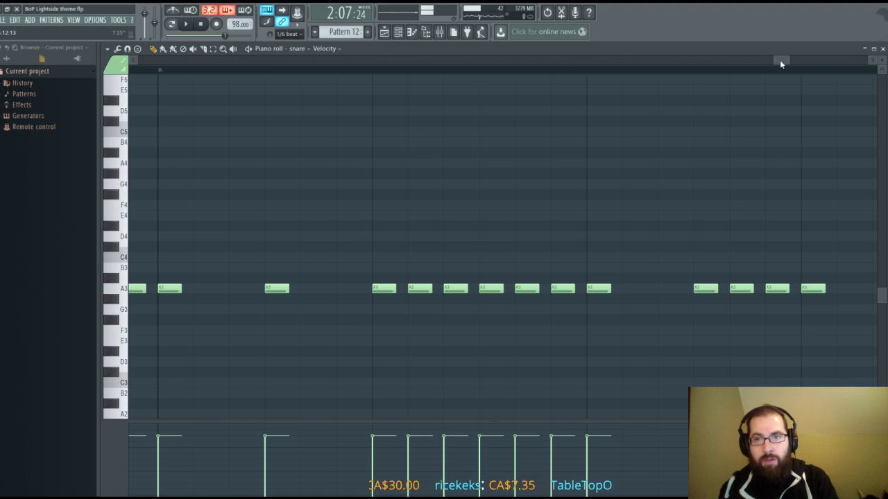
Duplicate the last four-note run of bar 35 so the copy ends on the downbeat of bar 36.
drag(781, 61, 787, 61)
drag(528, 252, 597, 290)
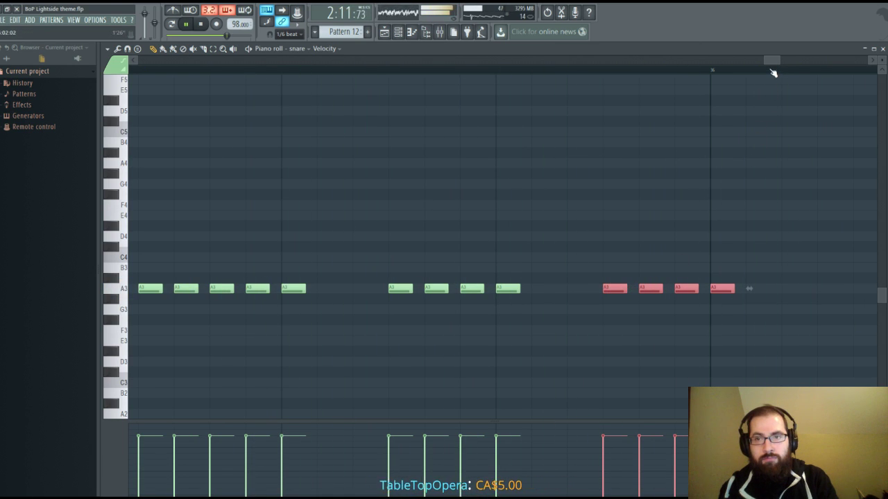
drag(765, 61, 770, 60)
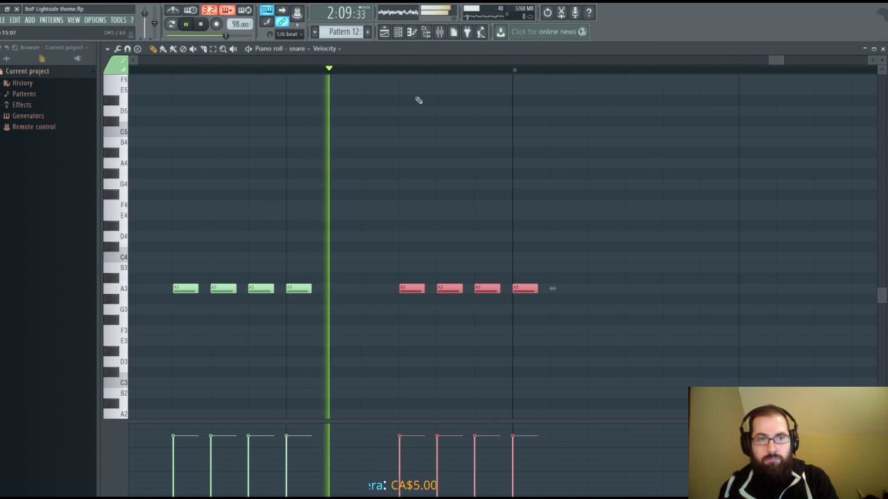
Undo a trial hit right after bar 36's downbeat and place an A3 hit half a beat after that downbeat instead.
click(563, 289)
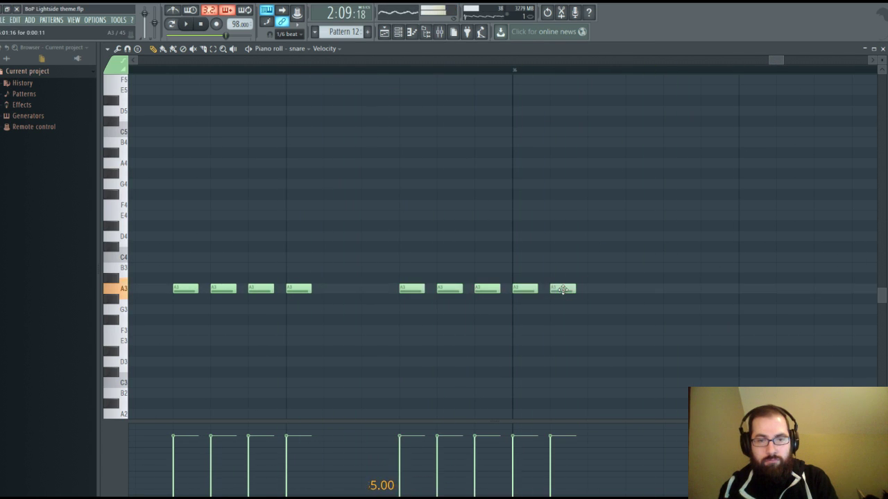
key(ctrl+z)
click(639, 289)
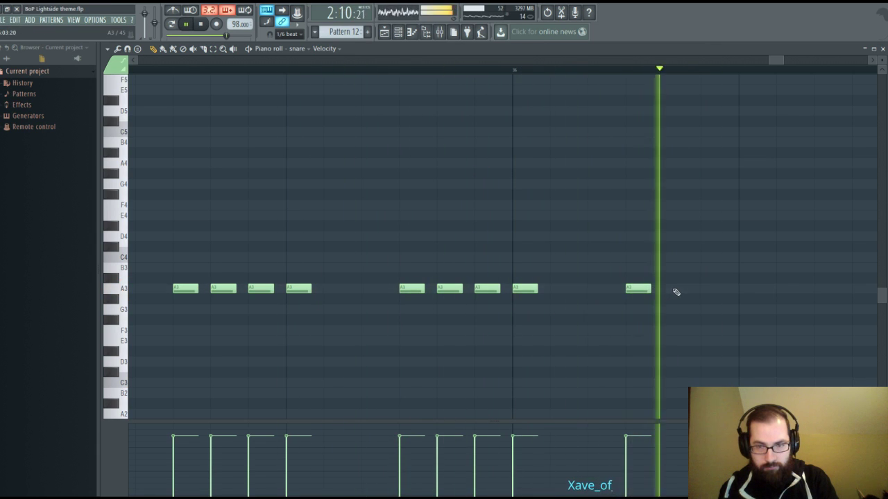
Place six A3 snare hits across beat two of bar 36, one on beat three, and one half a beat after it.
key(space)
click(752, 290)
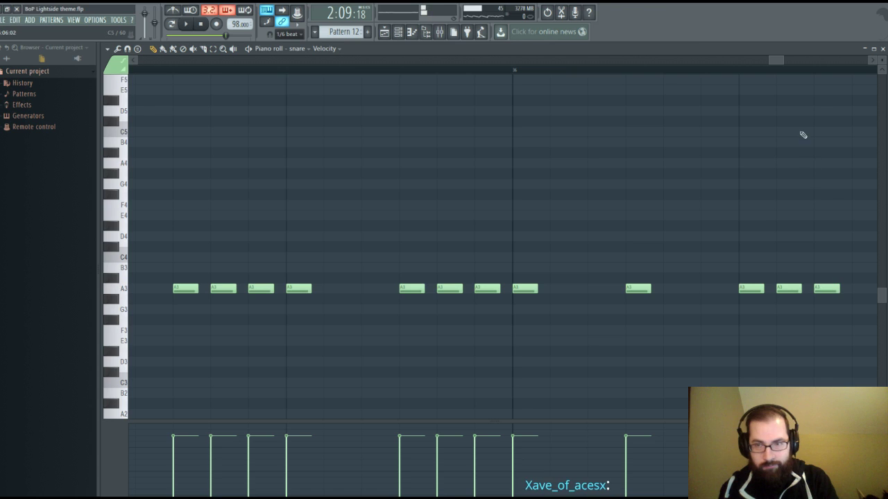
drag(775, 61, 786, 61)
click(343, 288)
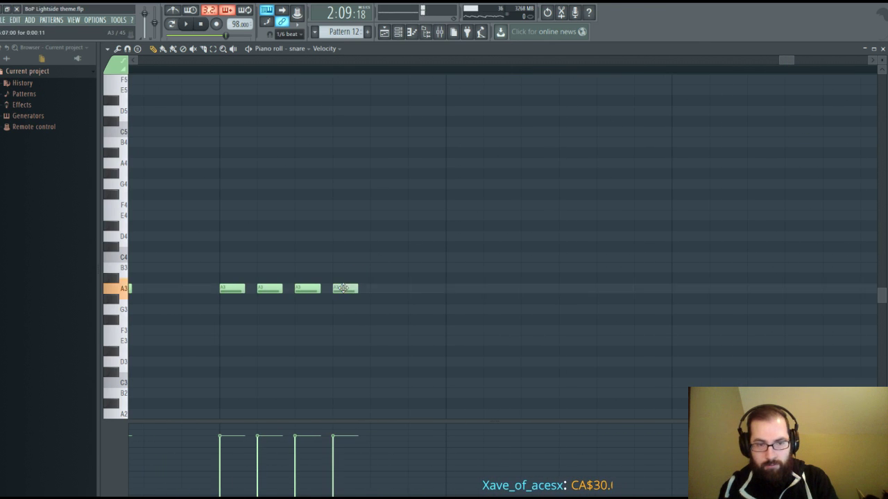
click(375, 289)
click(420, 288)
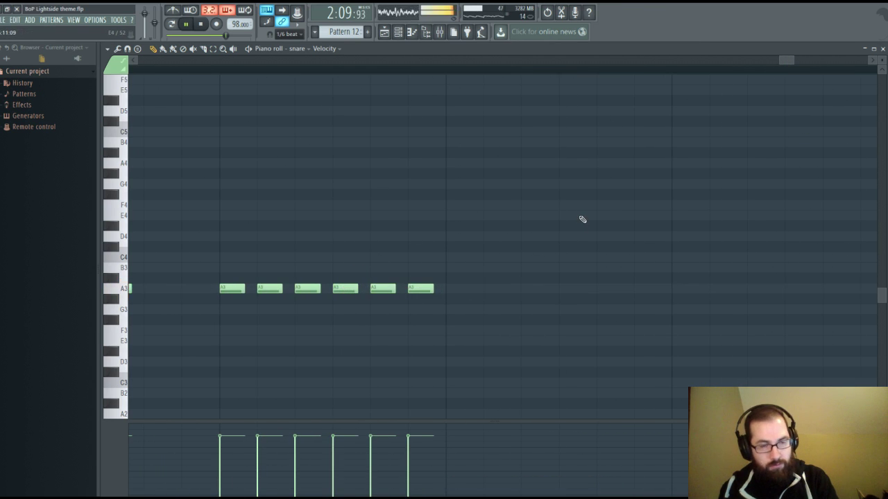
key(space)
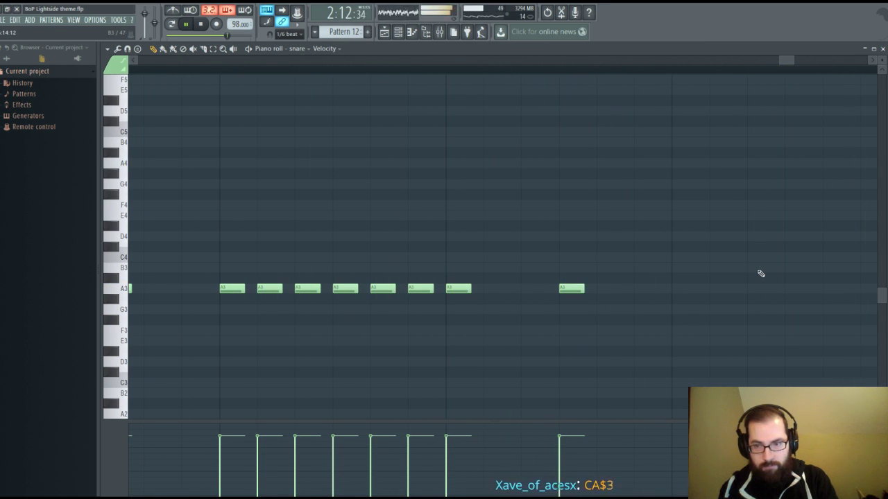
Fill beat four of bar 36 with six A3 hits and add one on the downbeat of bar 37.
click(678, 289)
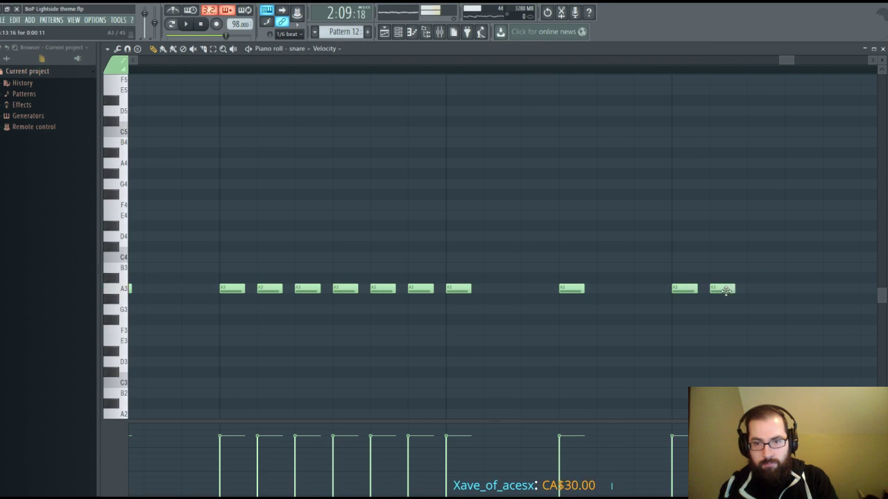
right_click(798, 299)
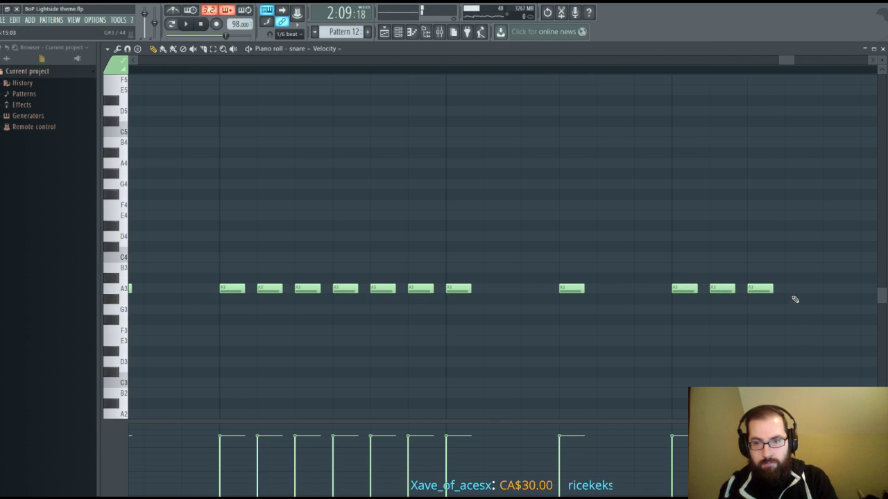
click(794, 288)
drag(787, 65, 789, 63)
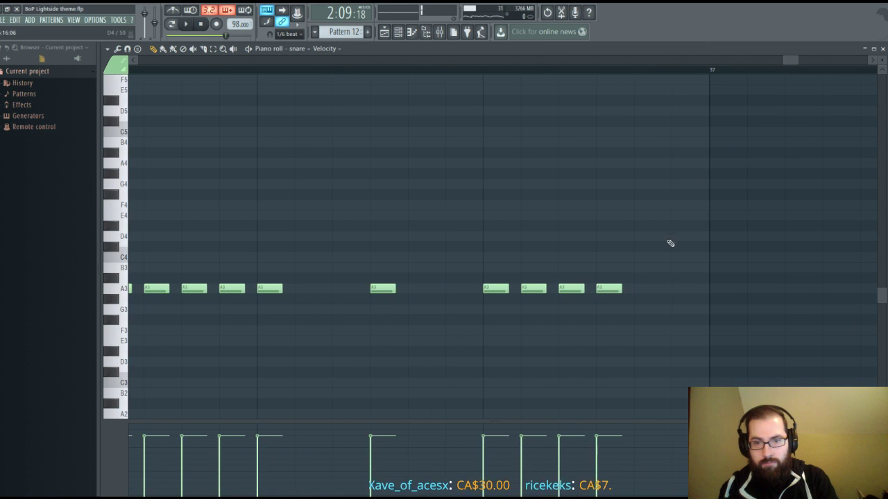
click(642, 289)
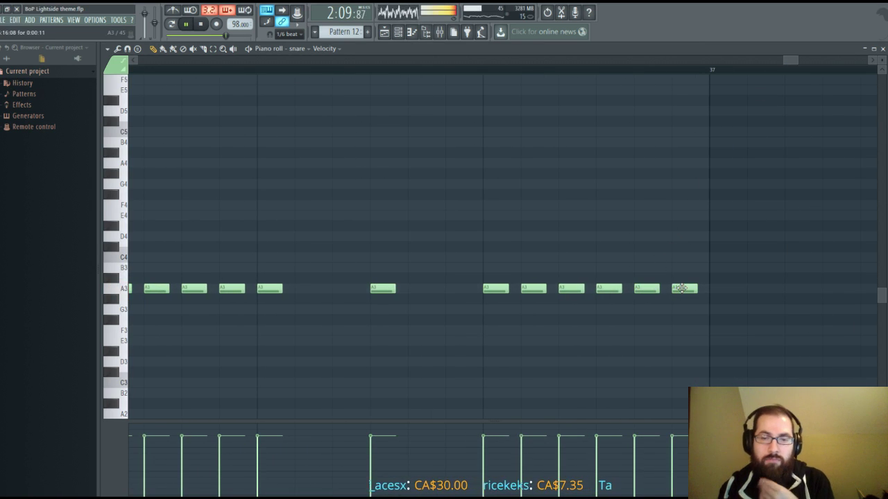
click(721, 291)
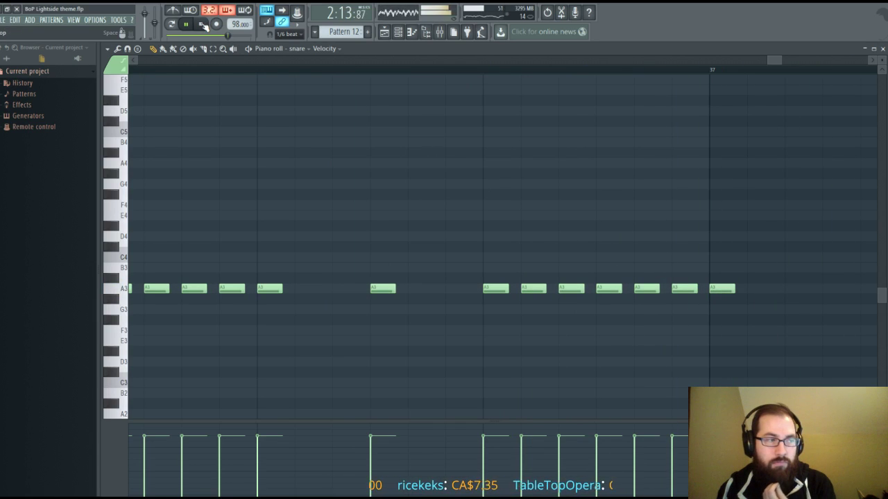
Play back the run into bar 37 and replace its downbeat A3 hit with E5, followed a sixth of a beat later by C#4.
scroll(733, 70, down, 5)
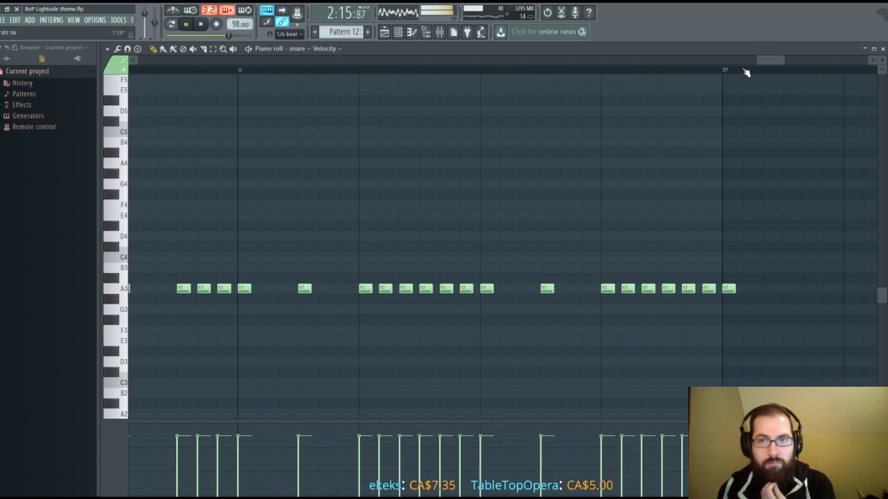
click(359, 72)
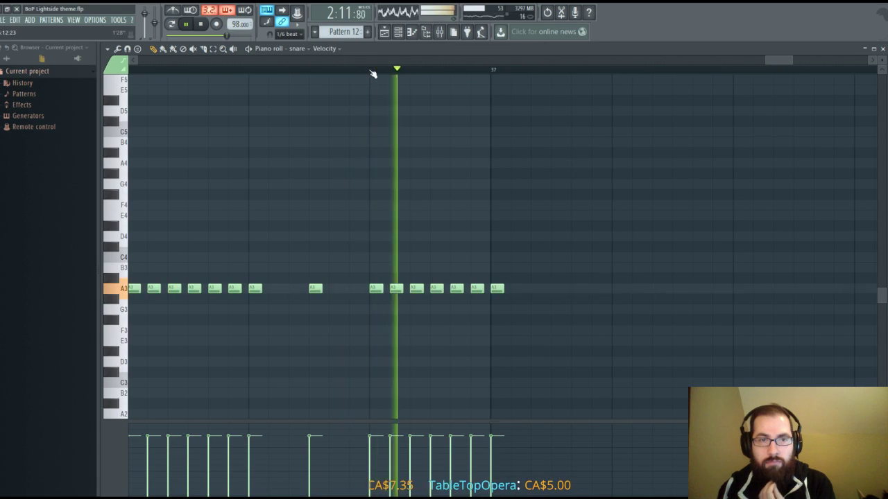
key(space)
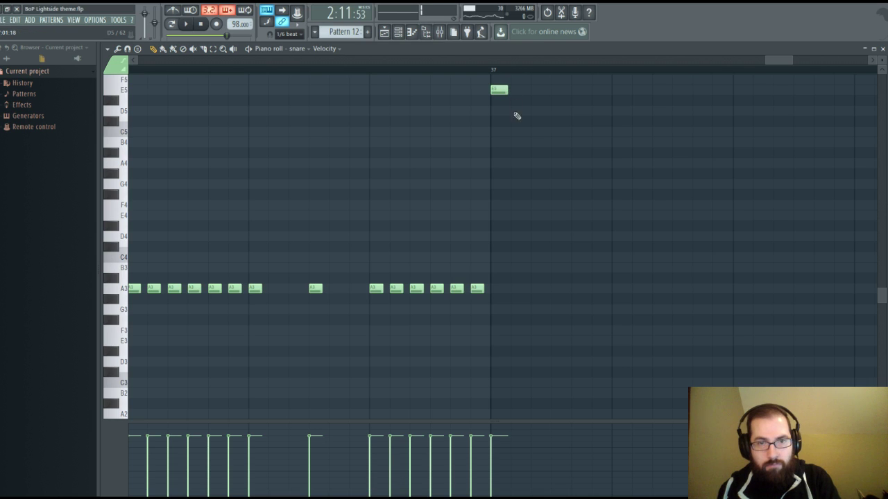
drag(542, 106, 487, 253)
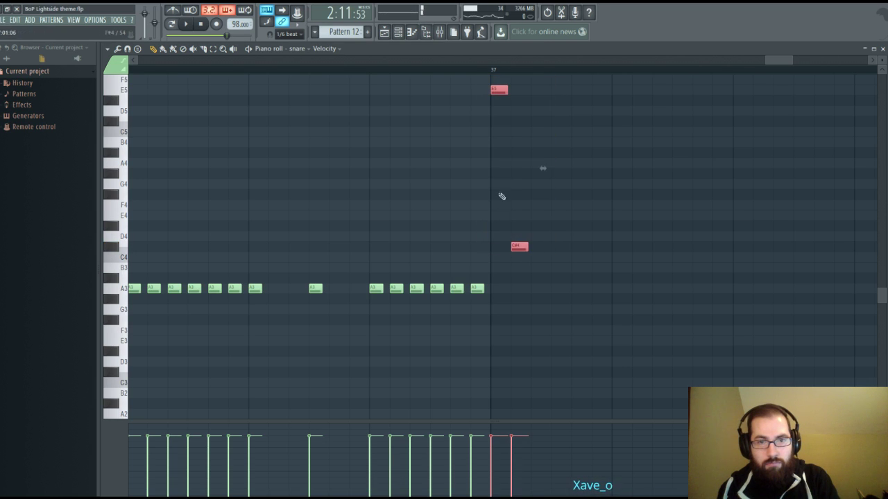
Copy bar 37's opening E5 and C#4 pair onto beats two and three, auditioning the placement.
key(space)
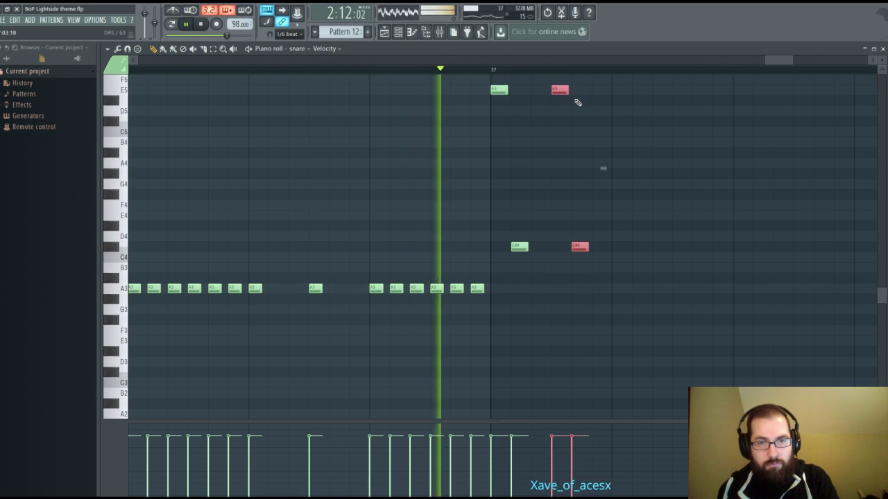
key(space)
drag(596, 87, 513, 297)
drag(635, 88, 552, 255)
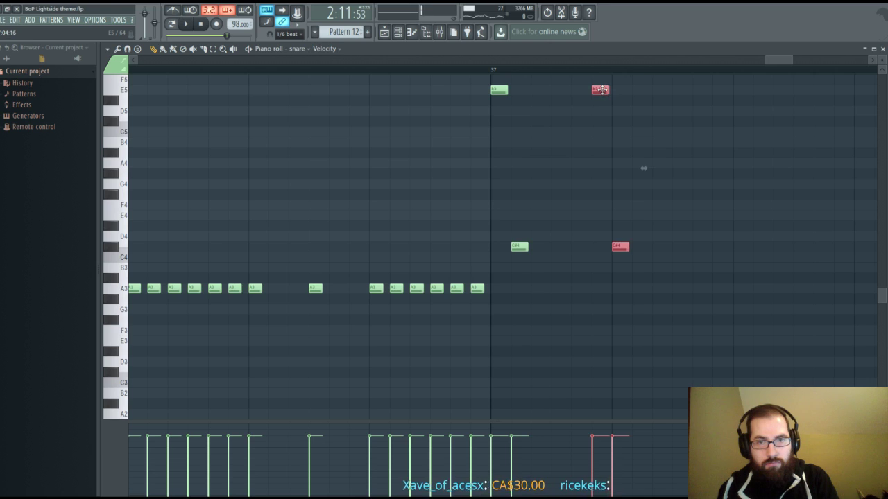
key(space)
key(space)
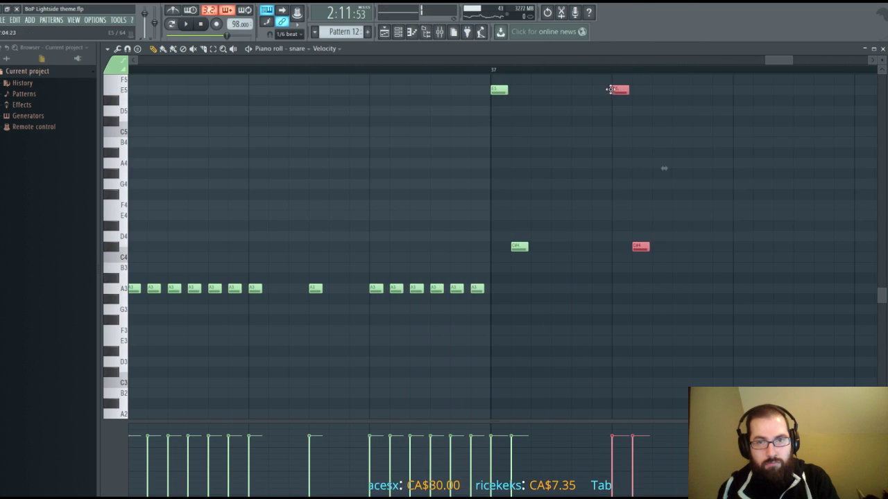
key(space)
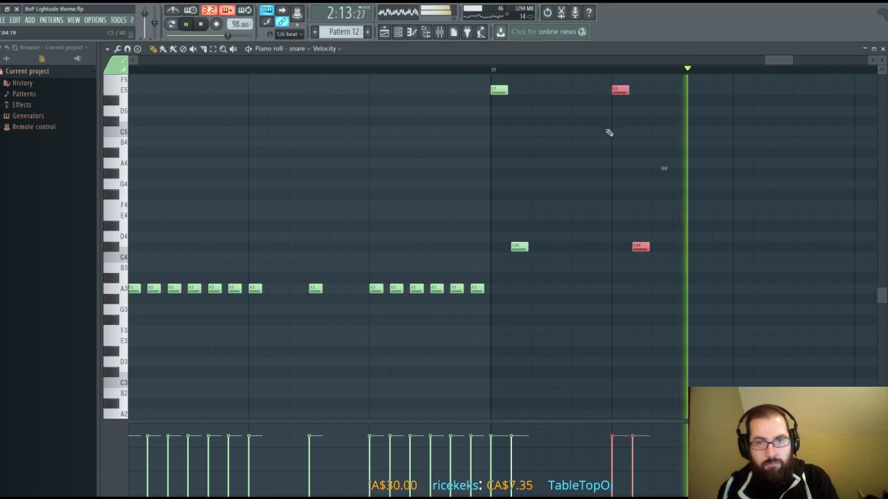
drag(619, 91, 742, 91)
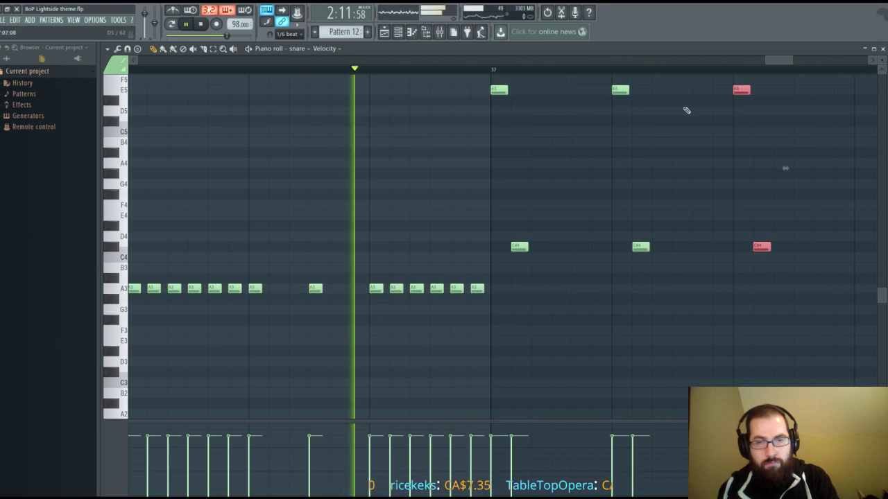
key(space)
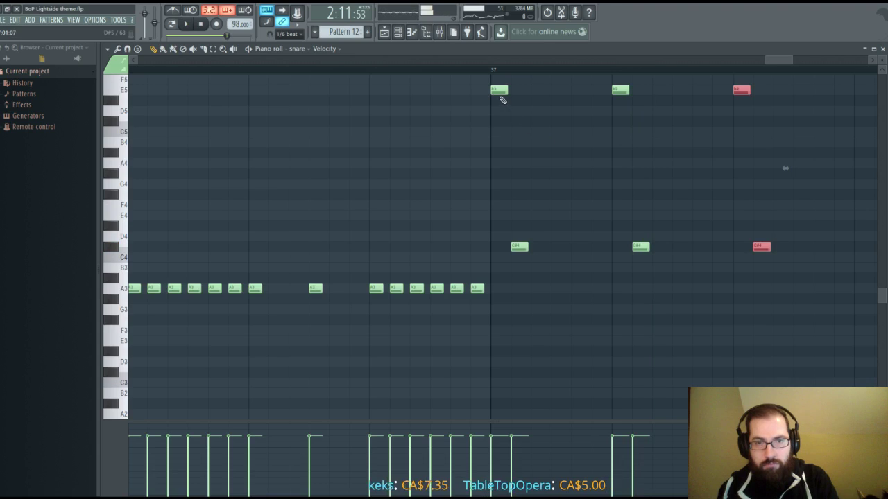
Replace bar 37's downbeat E5 with its C#4, and shift the other two E5–C#4 pairs a sixth of a beat earlier.
drag(515, 246, 495, 246)
key(space)
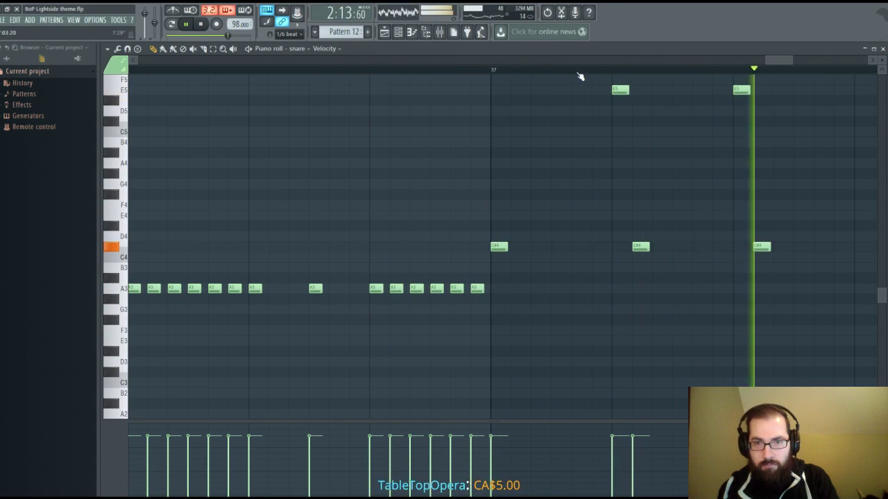
scroll(578, 78, down, 3)
click(508, 72)
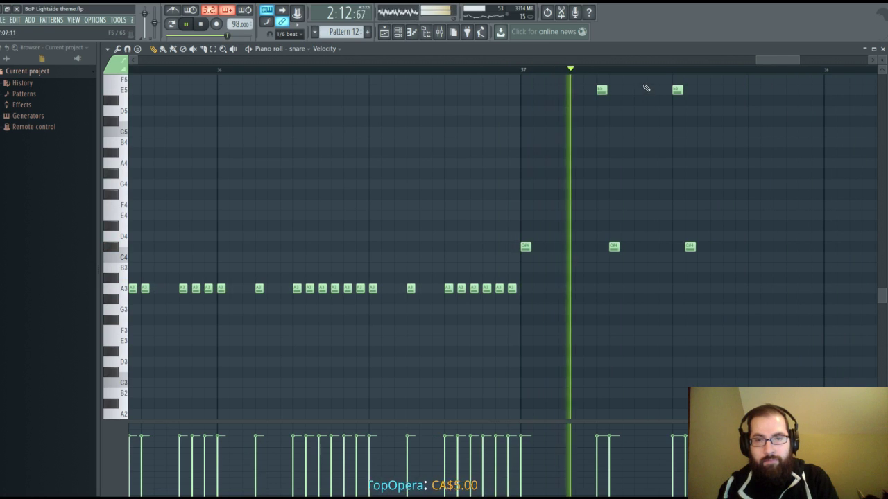
key(space)
drag(586, 86, 685, 246)
key(space)
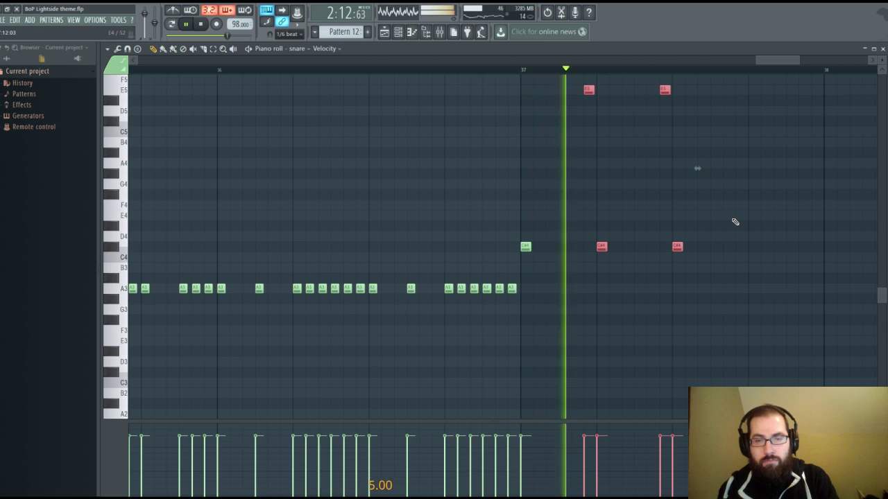
Add a C#4 hit half a beat after beat three of bar 37 and play the phrase back.
click(715, 247)
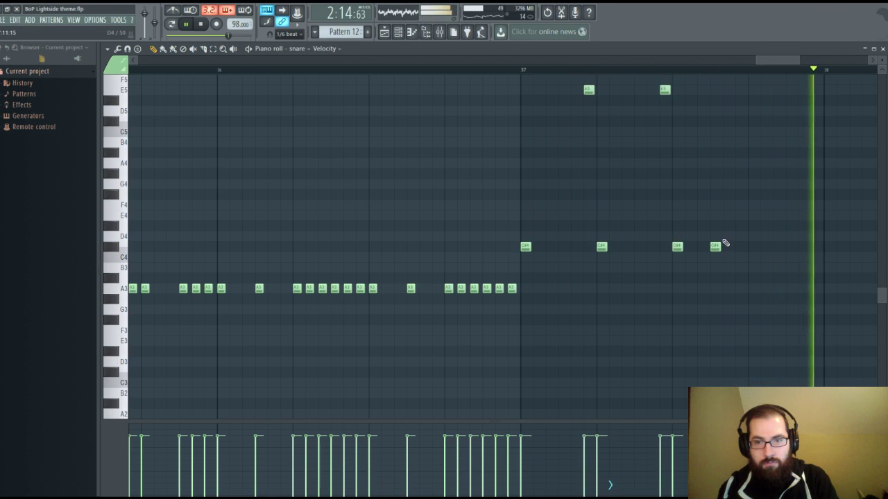
key(space)
click(498, 70)
key(space)
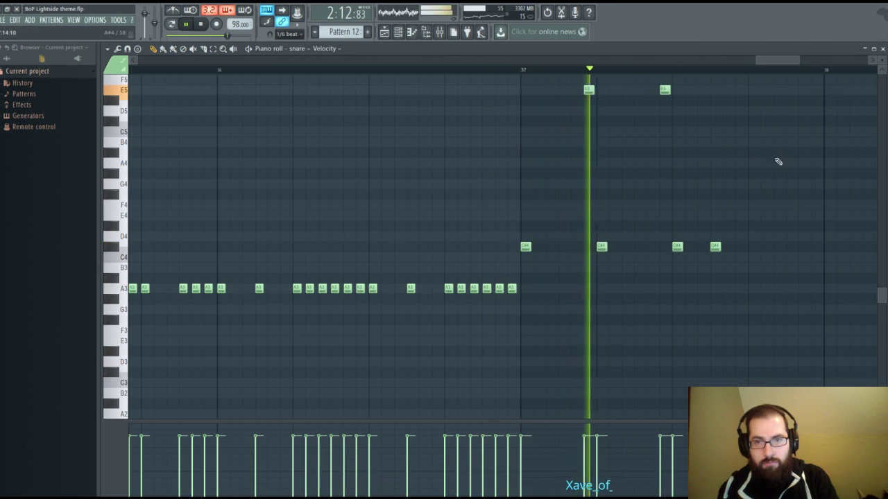
Place a half-beat C5 note ending at bar 38 and adjust its velocity below the neighbouring hits while auditioning.
scroll(757, 66, down, 3)
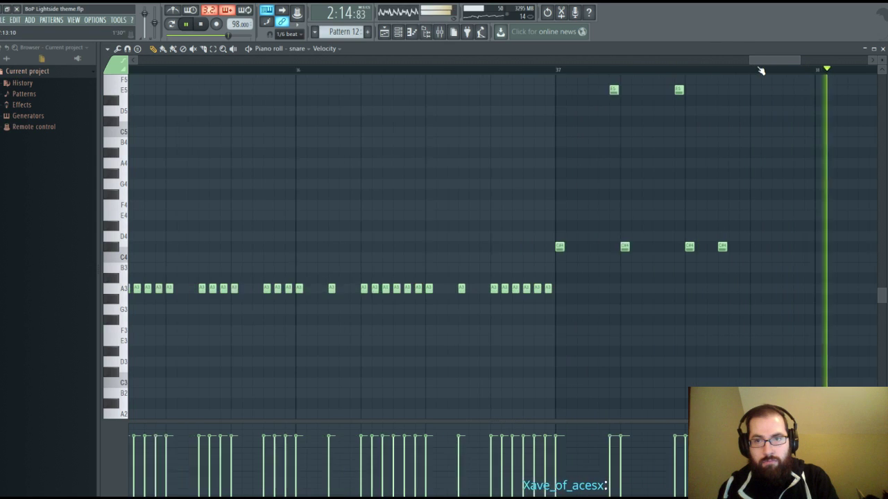
key(space)
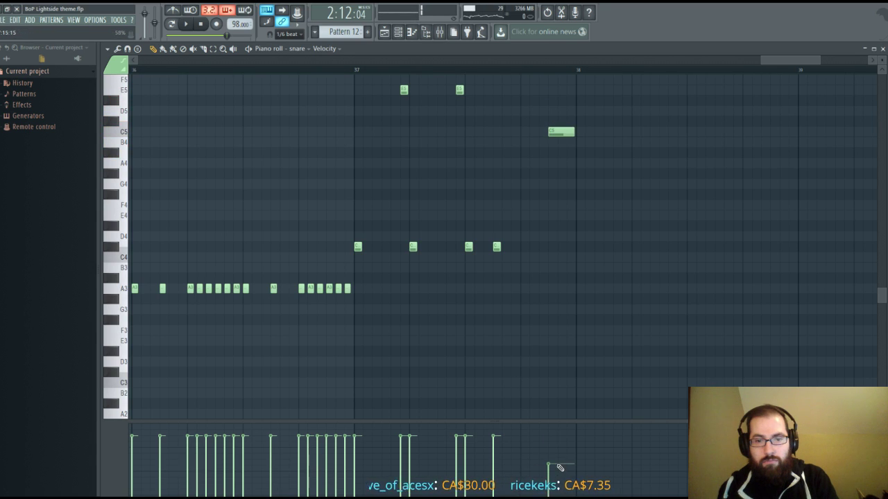
key(space)
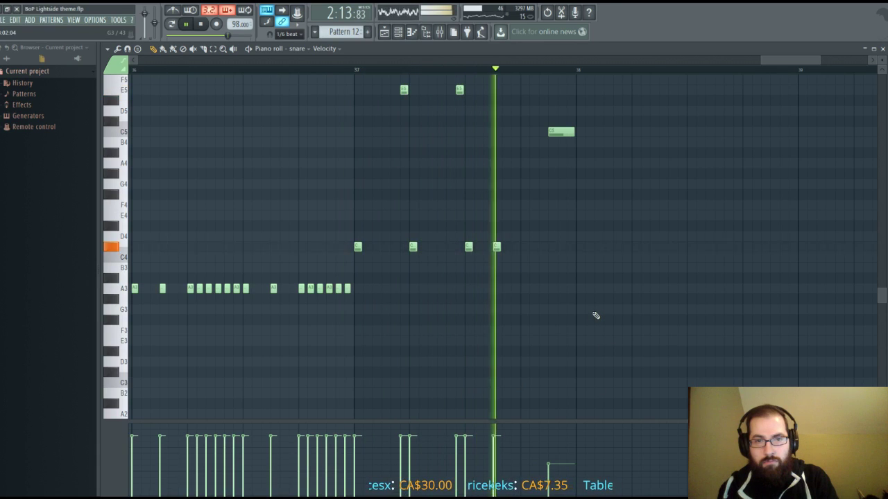
key(space)
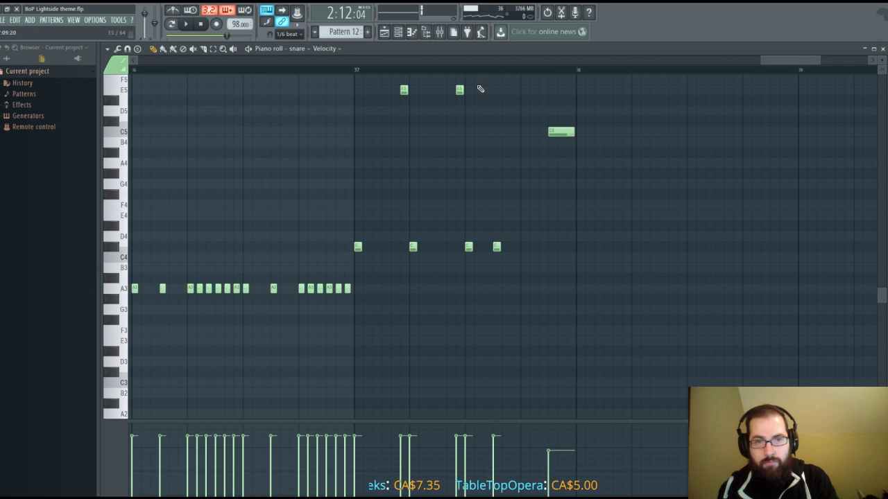
Duplicate bar 37's E5 and C#4 figure into bar 38, leaving out the C5 note, and play it back.
drag(506, 143, 575, 248)
key(space)
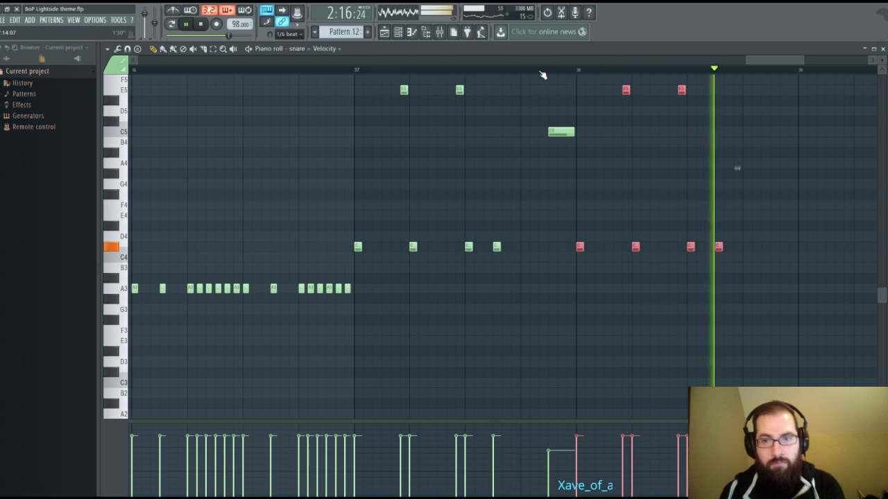
drag(773, 61, 781, 61)
key(space)
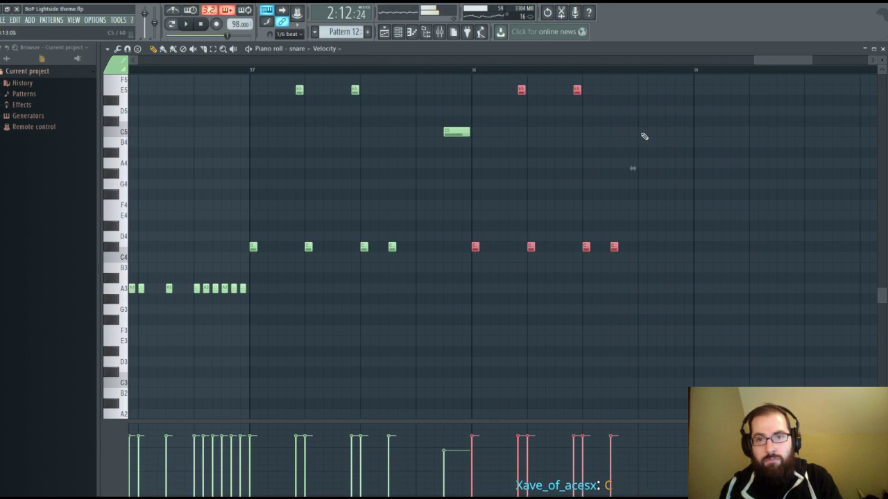
Add a one-beat C5 note on beat four of bar 38 and a short C#4 on bar 39's downbeat, raising the C5's velocity.
click(641, 132)
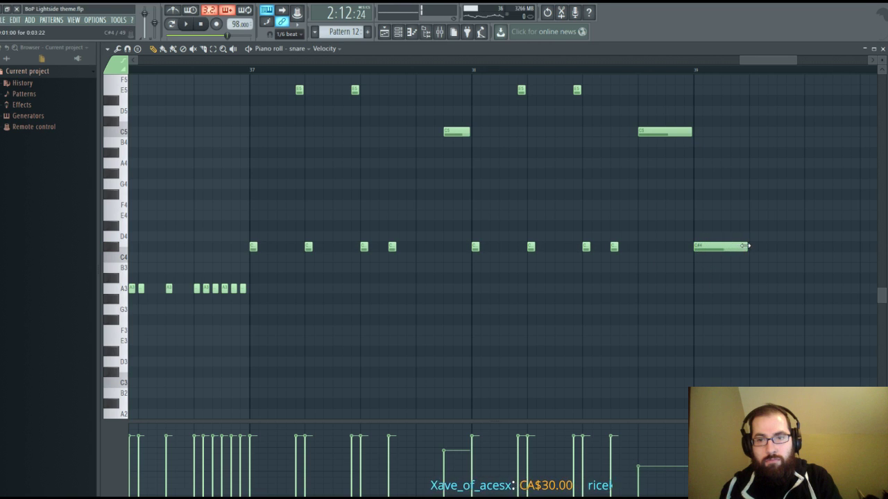
key(space)
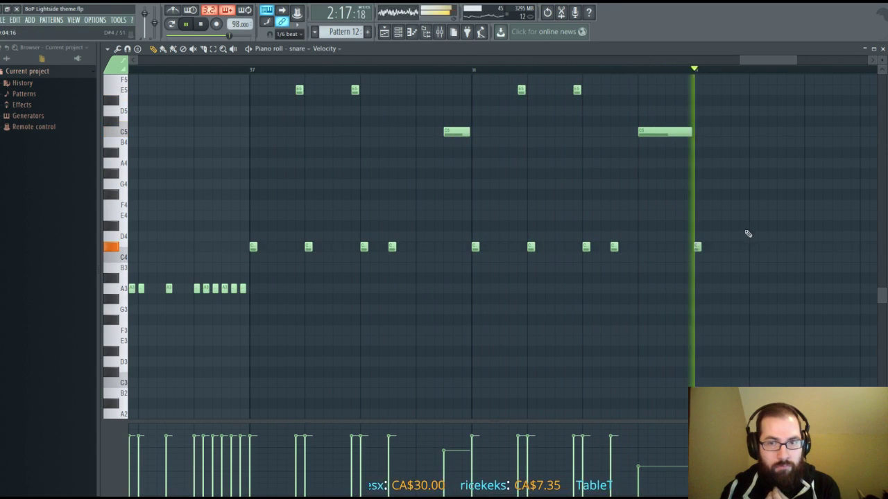
click(645, 446)
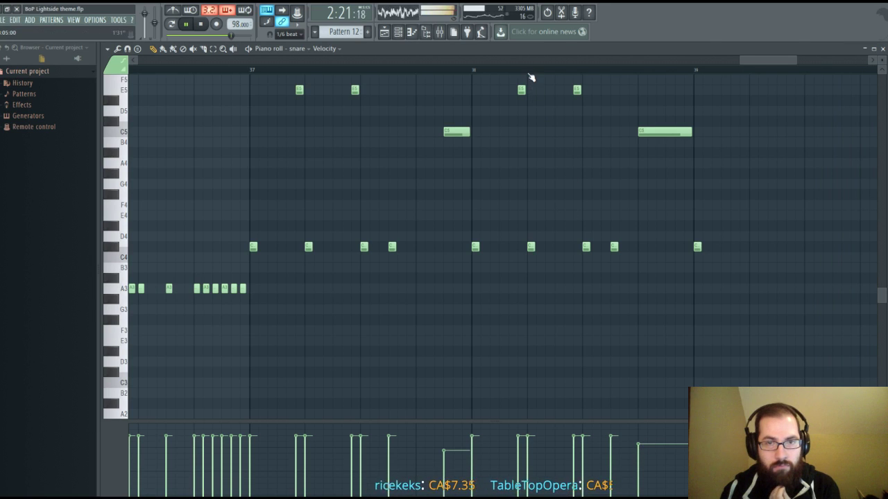
Close the snare piano roll and review the arrangement in the Playlist during playback.
scroll(532, 70, down, 6)
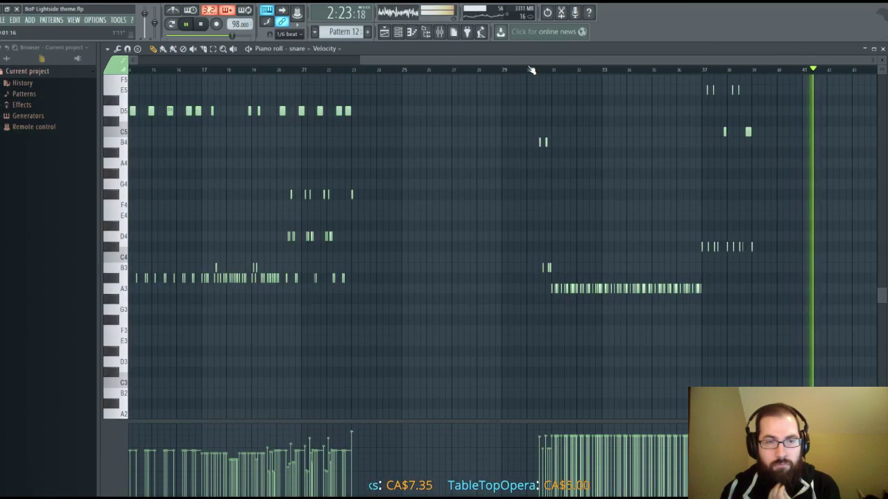
click(882, 49)
click(712, 44)
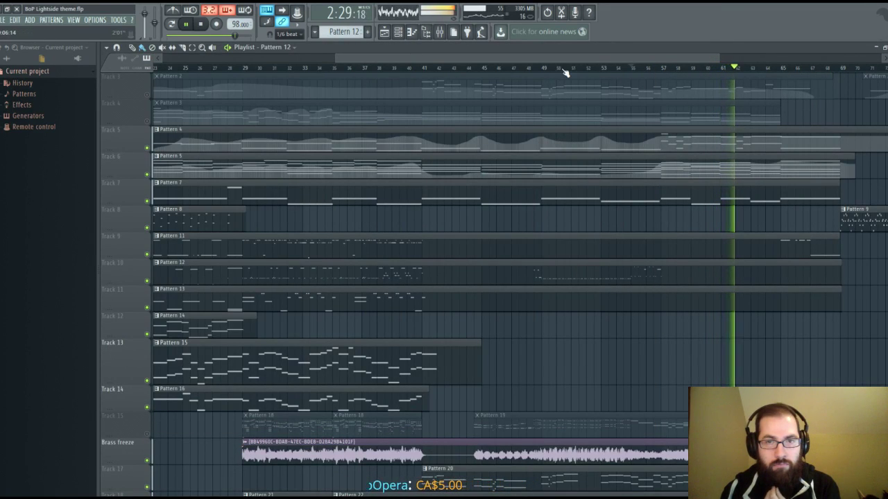
Listen to the arrangement through to its end near bar 75 and stop playback.
scroll(607, 56, down, 2)
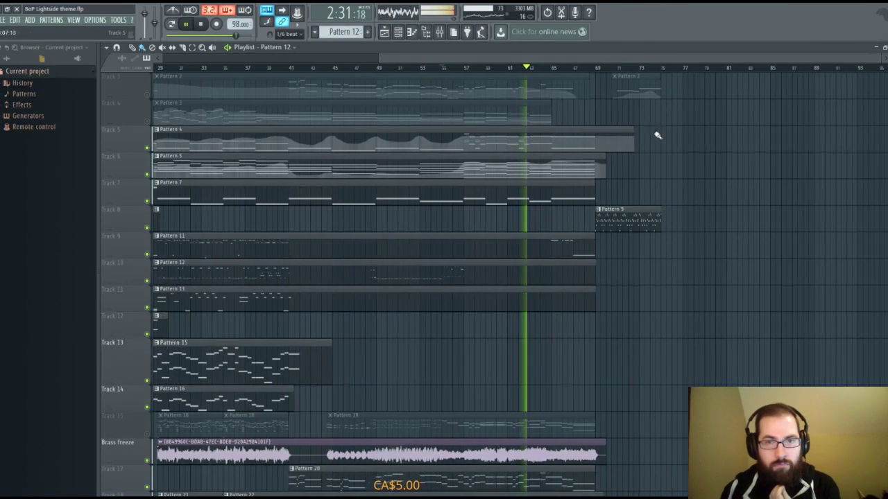
scroll(647, 194, up, 2)
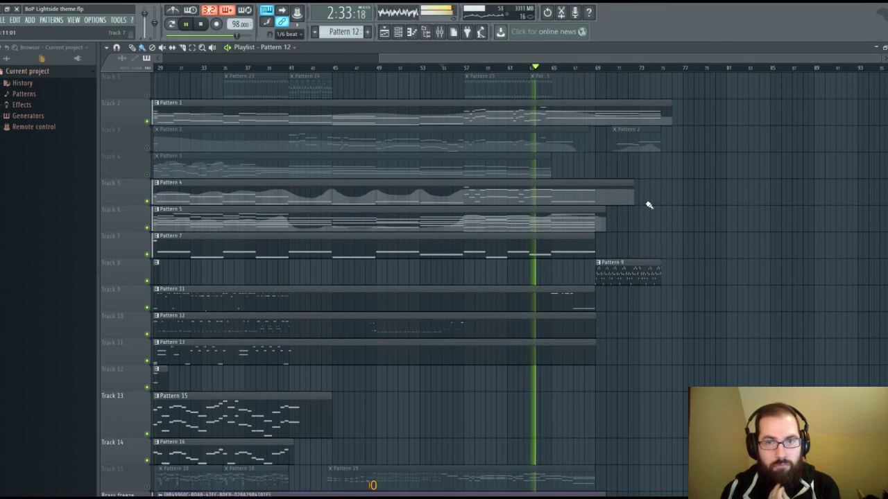
scroll(644, 195, down, 1)
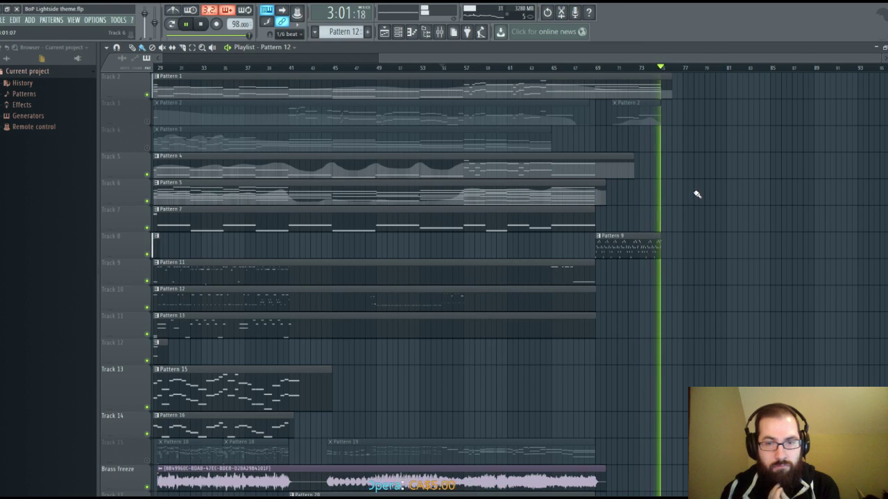
click(203, 24)
Replay the arrangement from around bar 55 to bar 69 and stop playback.
scroll(312, 70, down, 2)
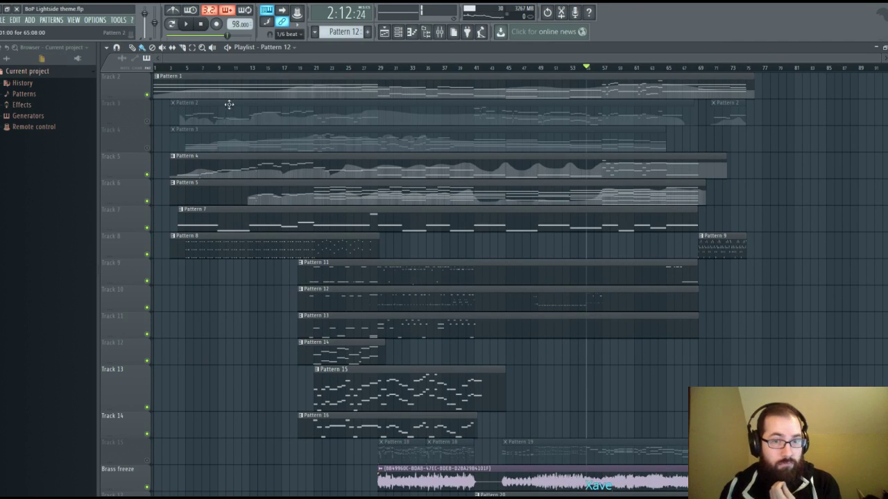
scroll(568, 240, down, 2)
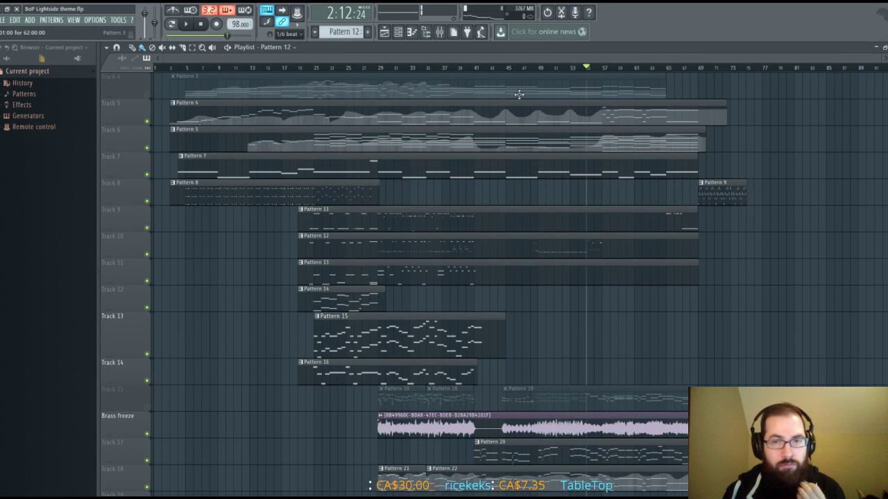
click(186, 23)
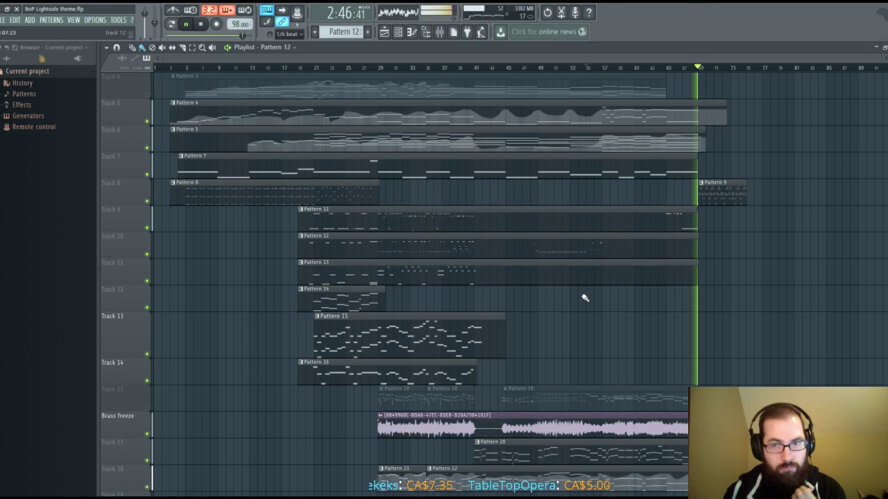
click(201, 24)
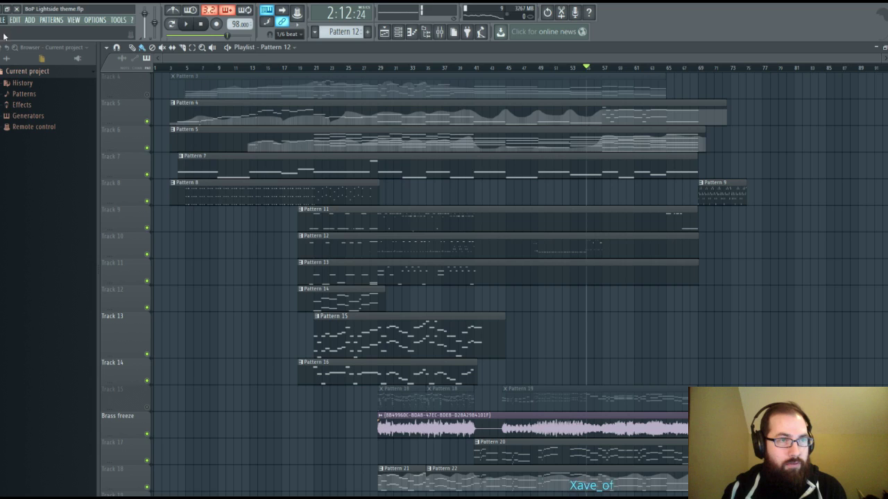
Audition the song's ending from bar 69, where Pattern 9 starts, and stop playback.
click(703, 68)
key(space)
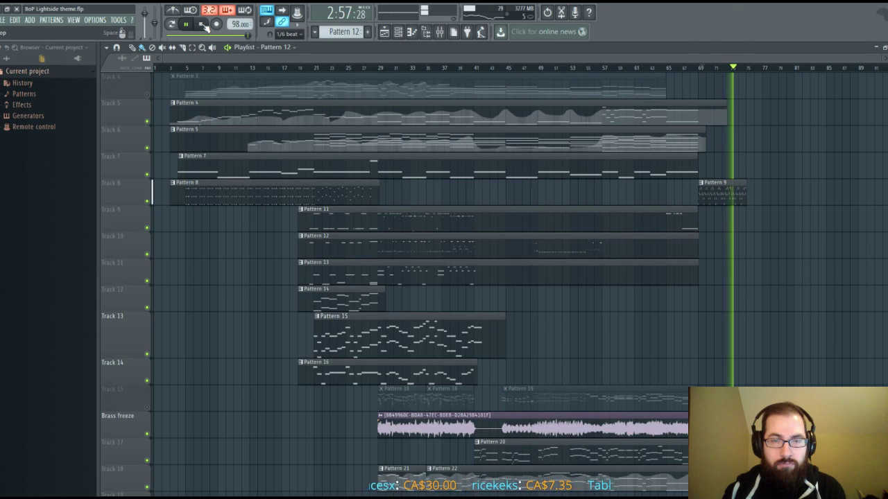
scroll(416, 122, up, 3)
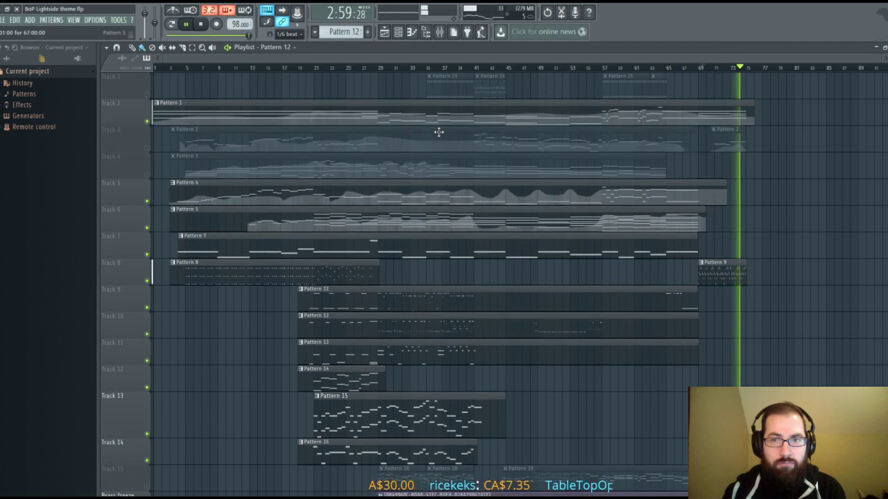
click(202, 25)
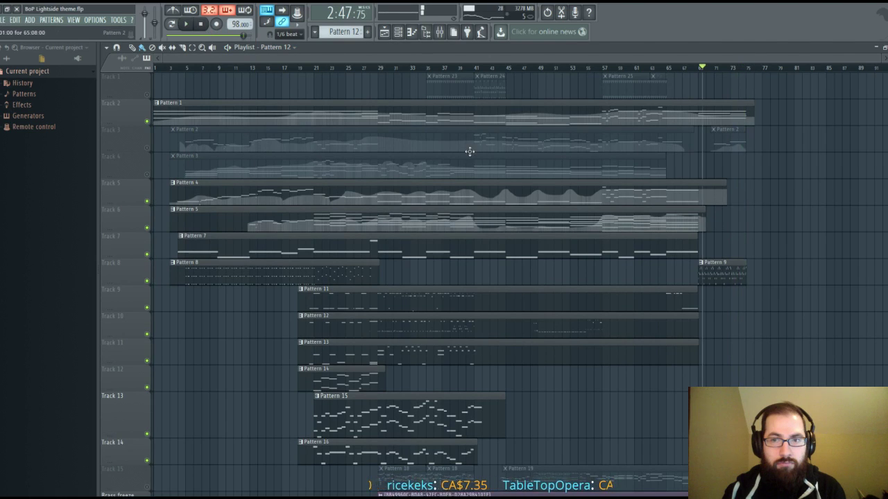
Open Pattern 13 from the Playlist to show its Cymbal part in the piano roll.
scroll(604, 216, down, 3)
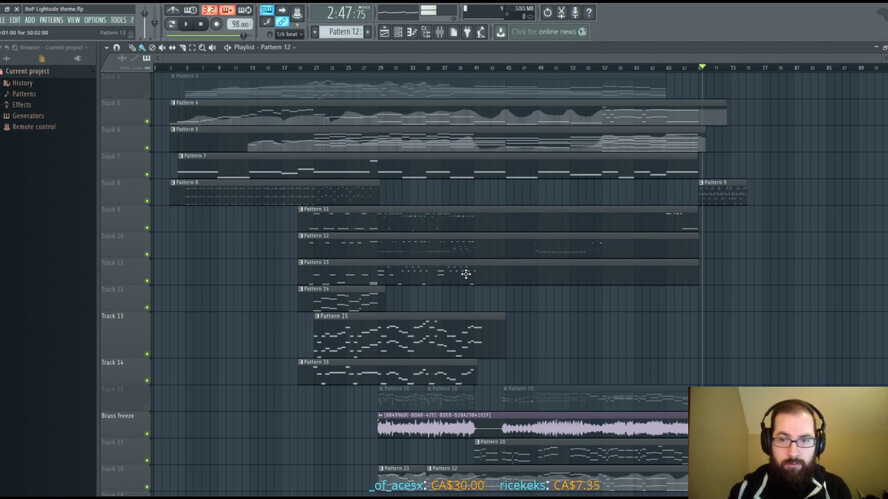
scroll(547, 293, down, 2)
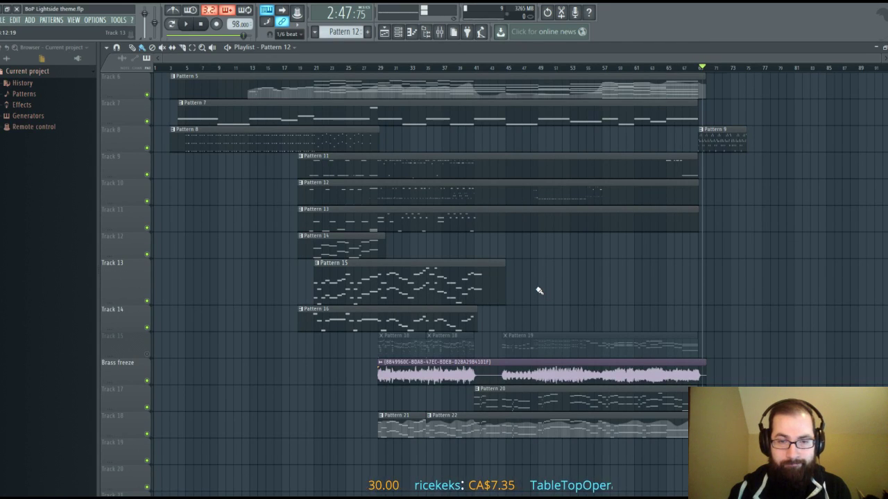
scroll(535, 292, up, 1)
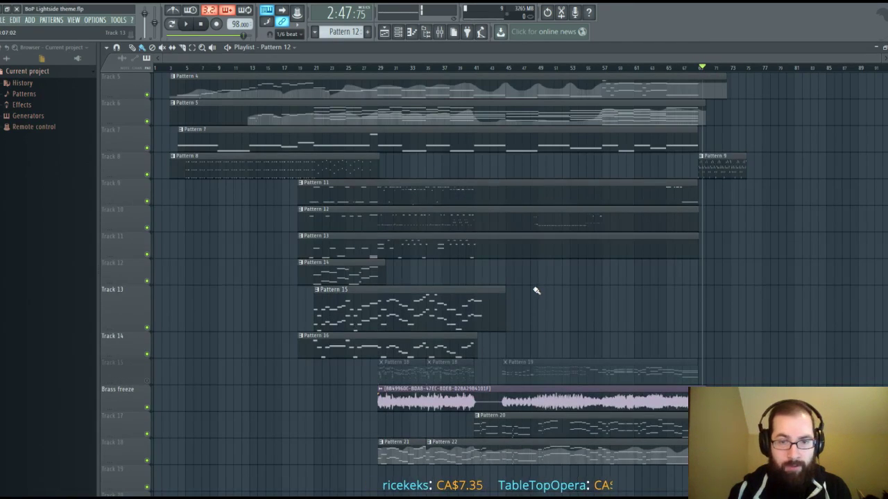
double_click(537, 249)
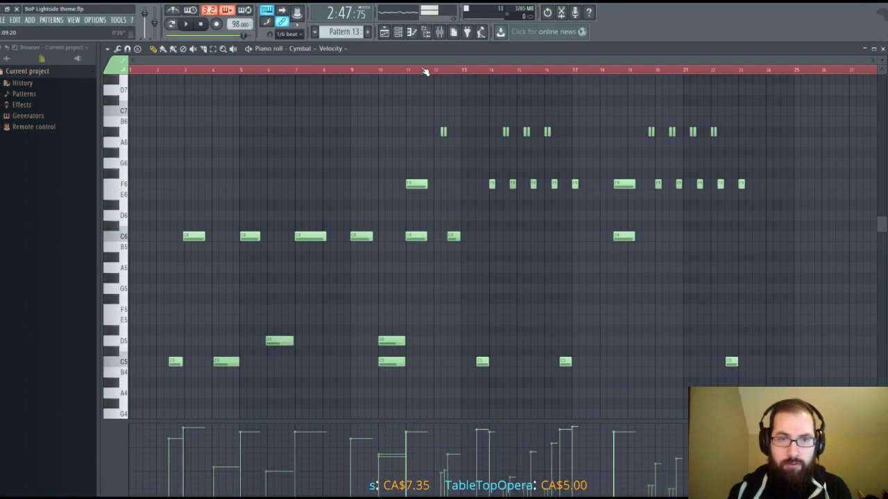
Audition the song from bar 23 of Pattern 13 onward, checking the empty bars after the existing cymbal notes, and stop playback.
drag(422, 61, 689, 63)
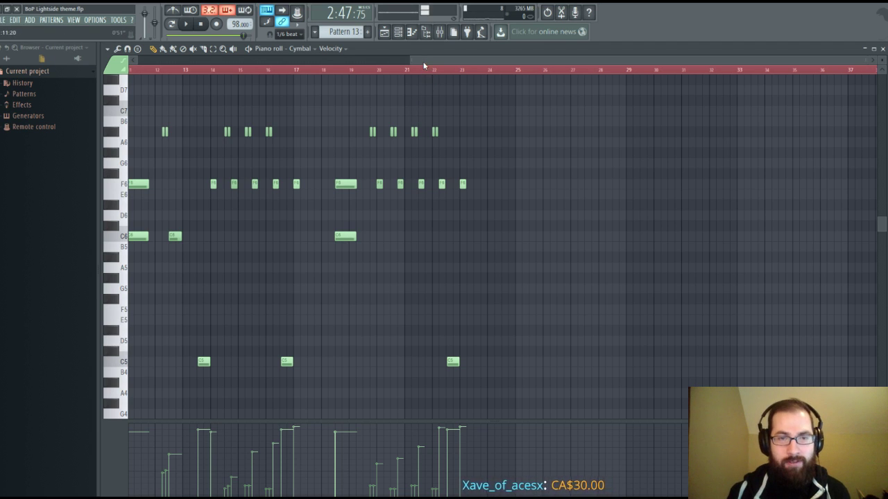
drag(425, 60, 489, 60)
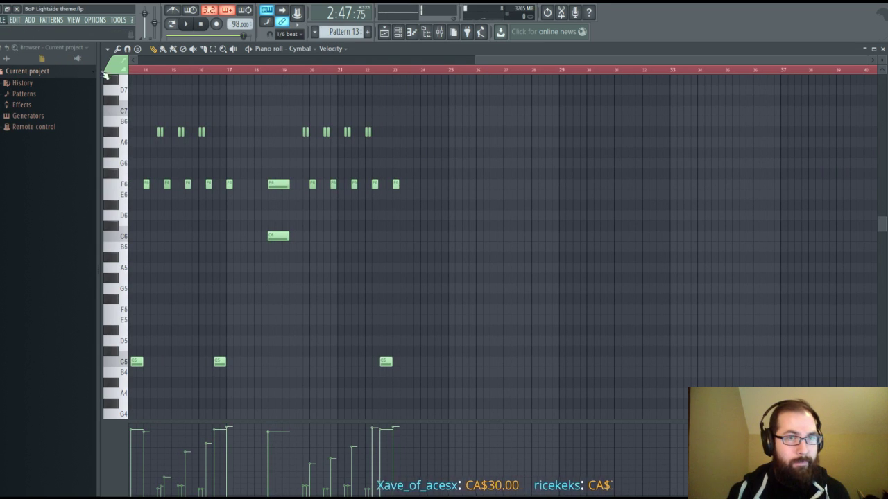
click(391, 72)
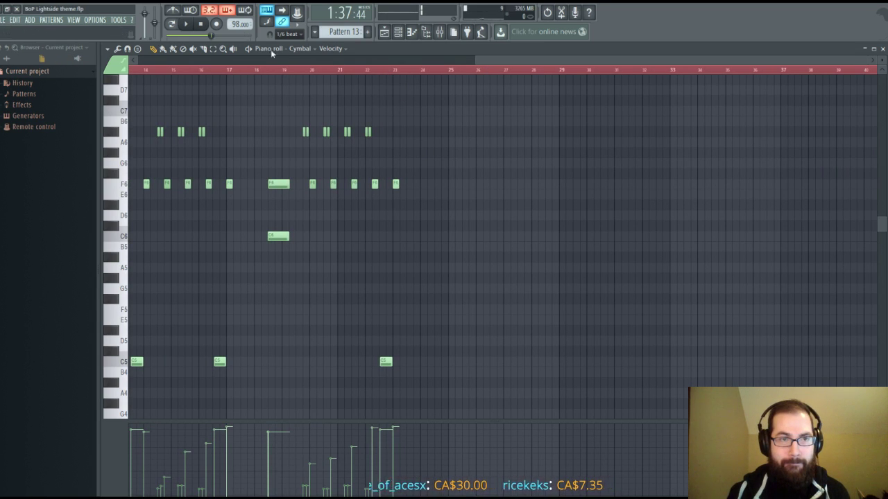
click(186, 24)
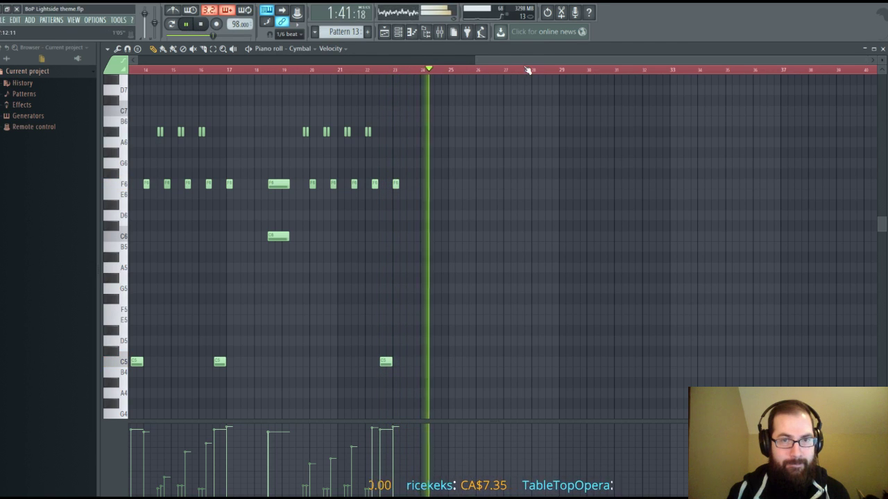
drag(514, 61, 544, 60)
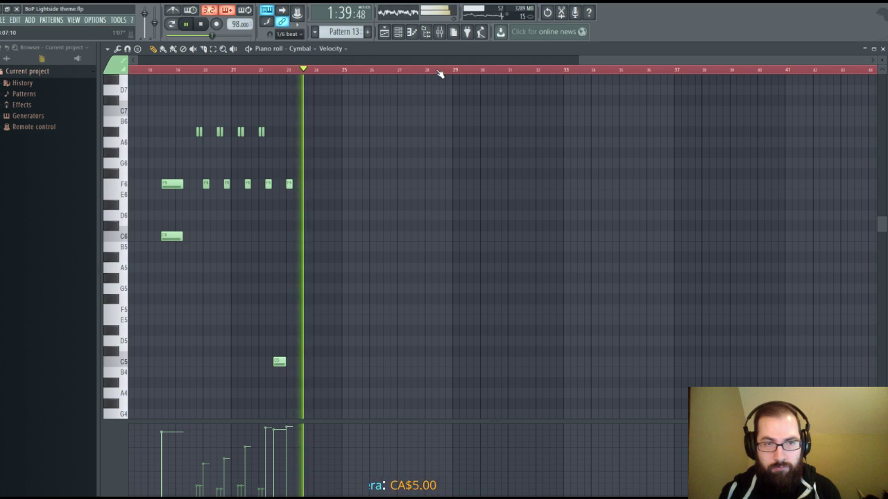
drag(599, 60, 643, 60)
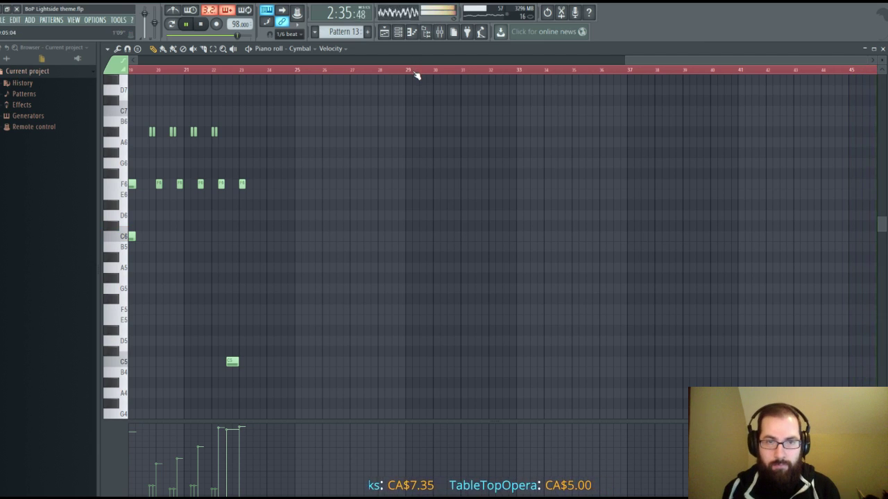
drag(418, 58, 685, 84)
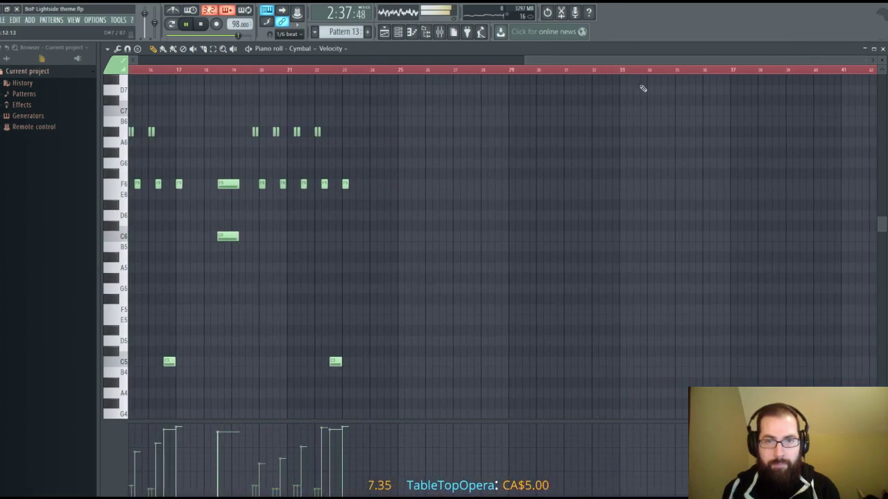
scroll(553, 63, right, 3)
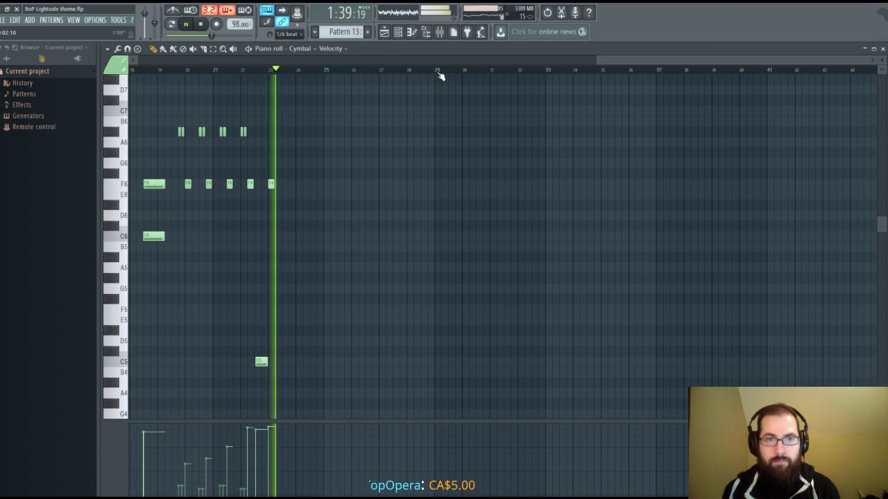
click(201, 24)
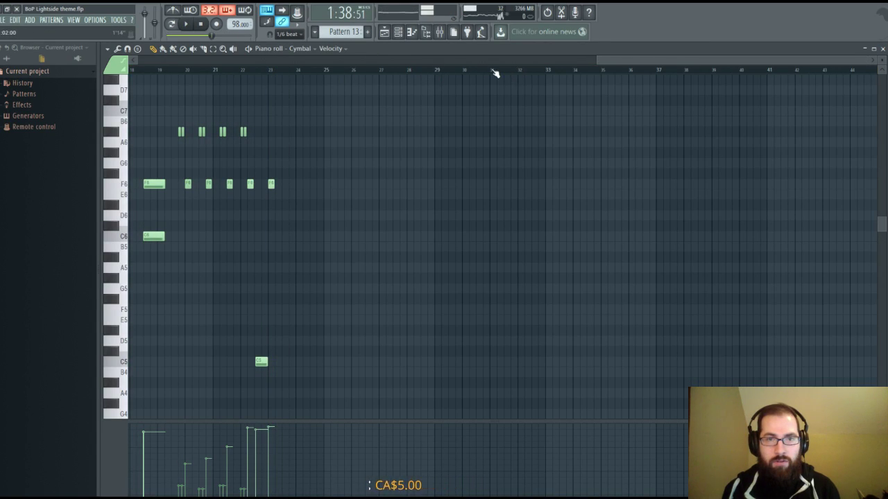
scroll(501, 71, down, 3)
scroll(737, 62, up, 5)
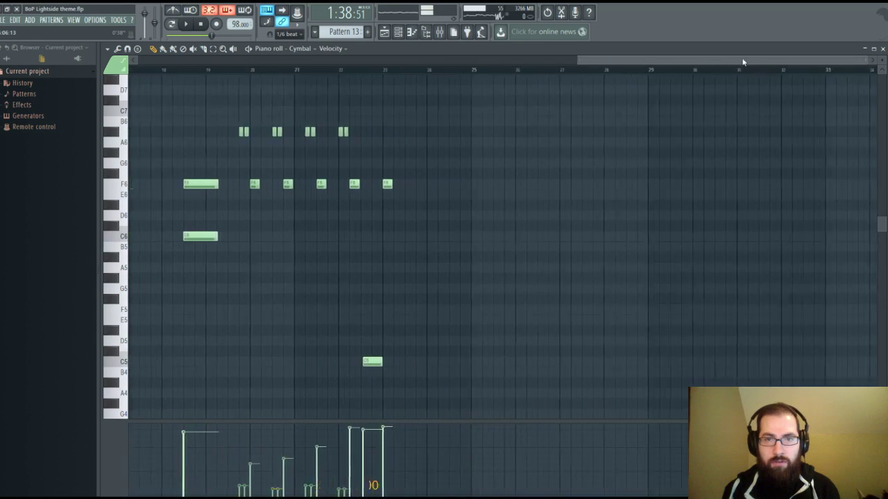
drag(697, 63, 713, 56)
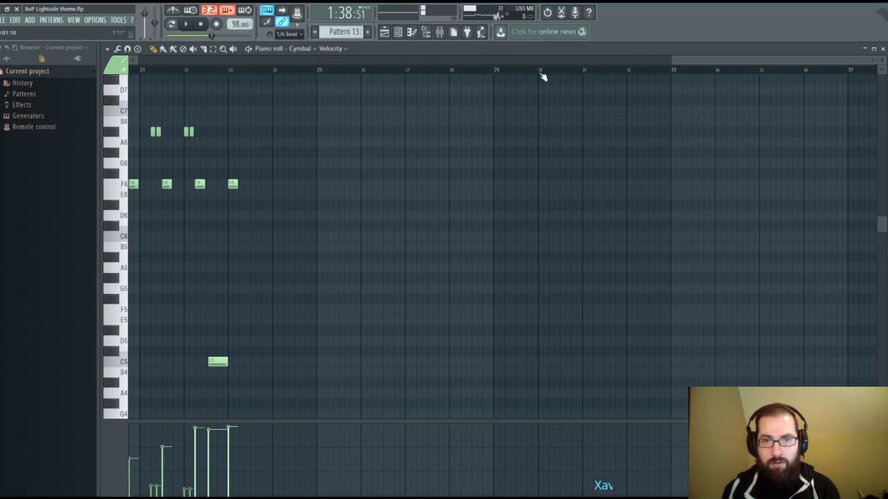
drag(498, 76, 746, 71)
click(439, 33)
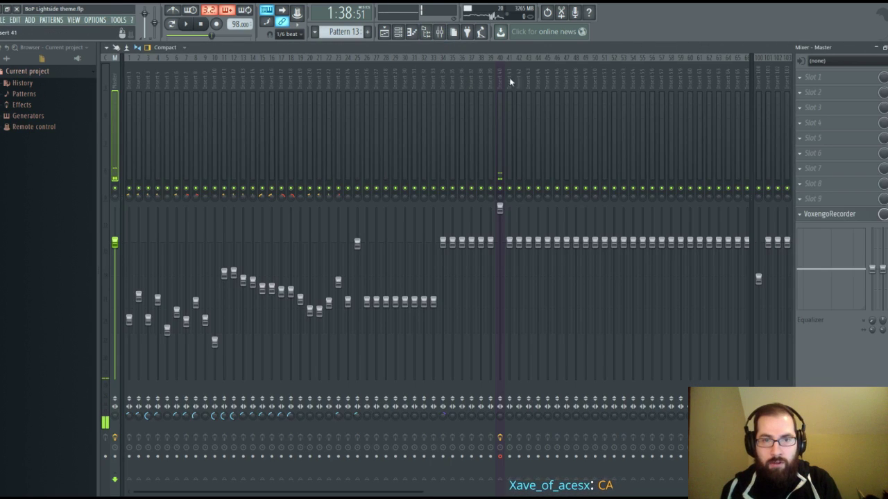
Return to the Playlist and select the time range from bar 44 to partway through bar 69.
click(384, 32)
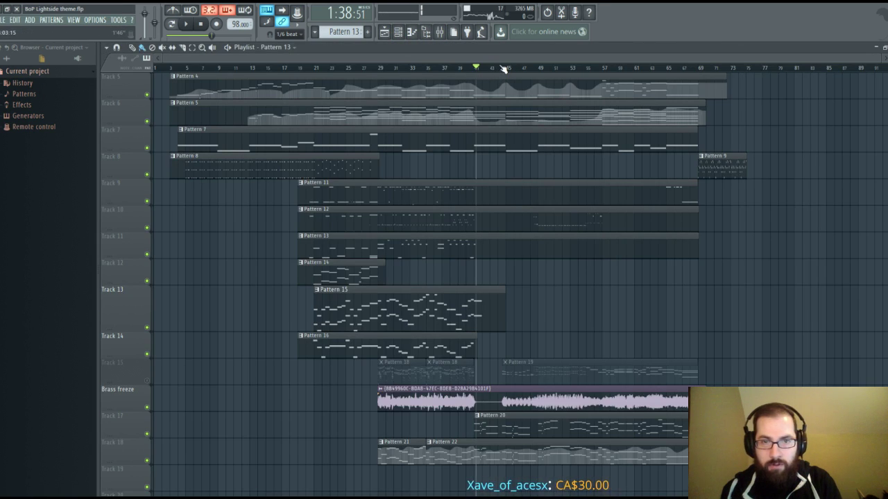
scroll(504, 70, up, 5)
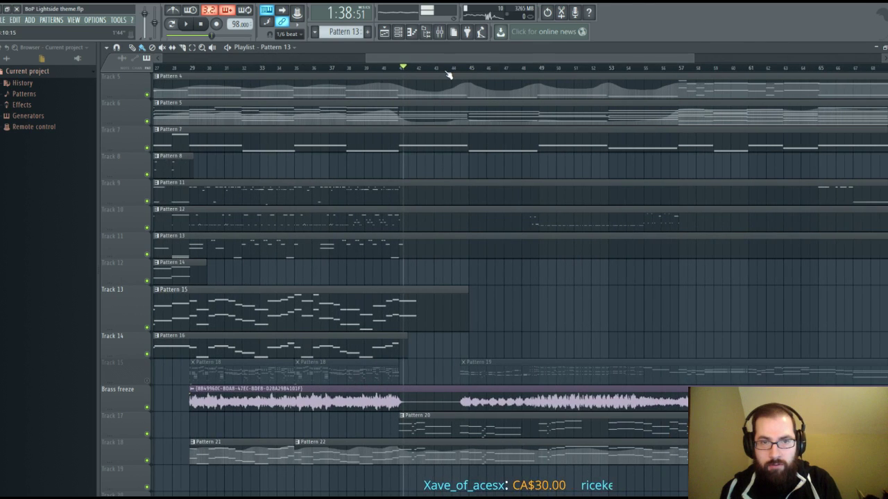
scroll(448, 74, up, 3)
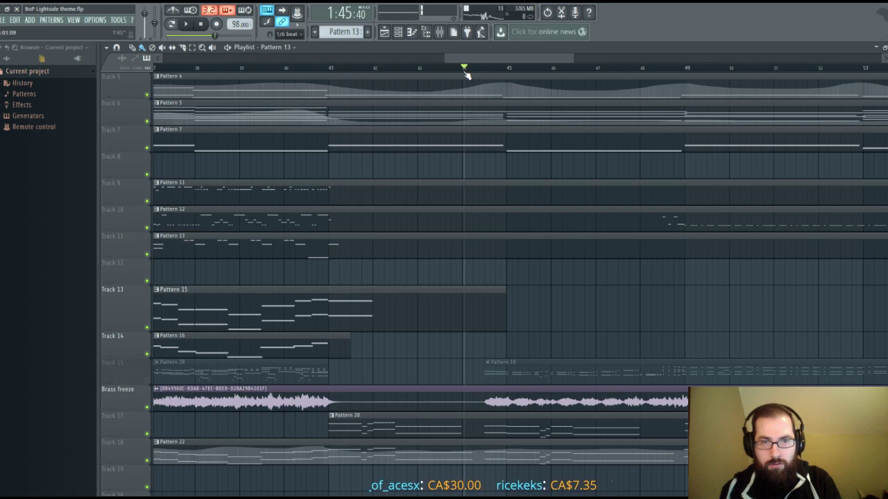
scroll(467, 75, up, 1)
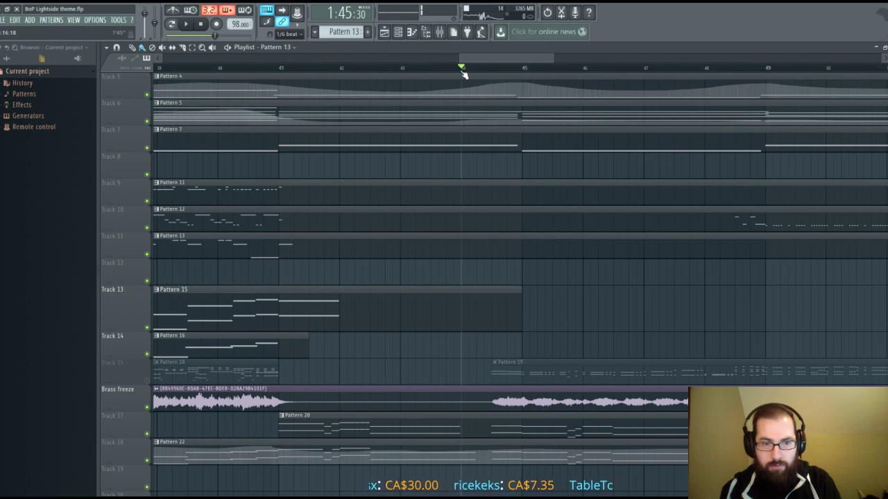
drag(462, 67, 627, 72)
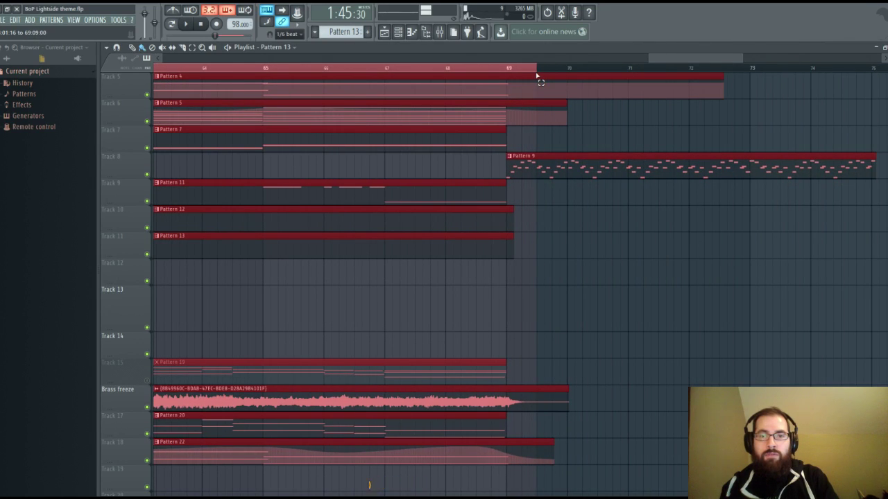
scroll(508, 69, down, 5)
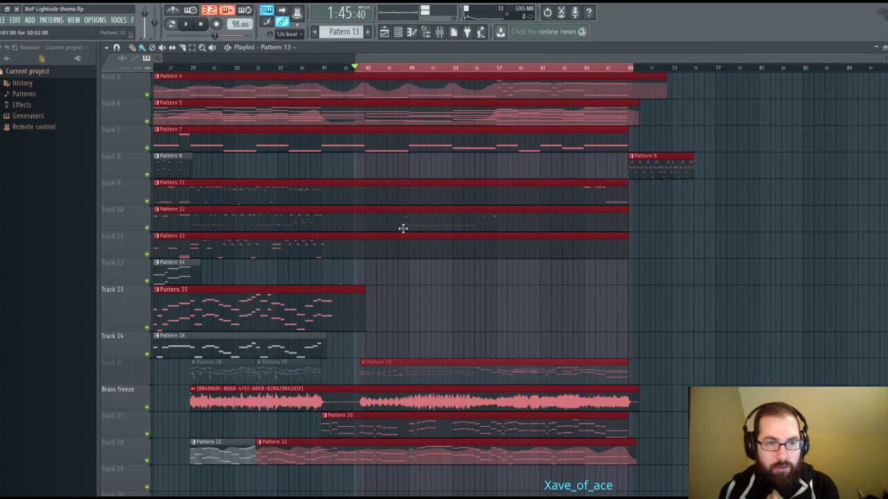
Reopen Pattern 13's Cymbal piano roll and record a live cymbal performance over the selected range, starting playback at bar 44.
double_click(375, 241)
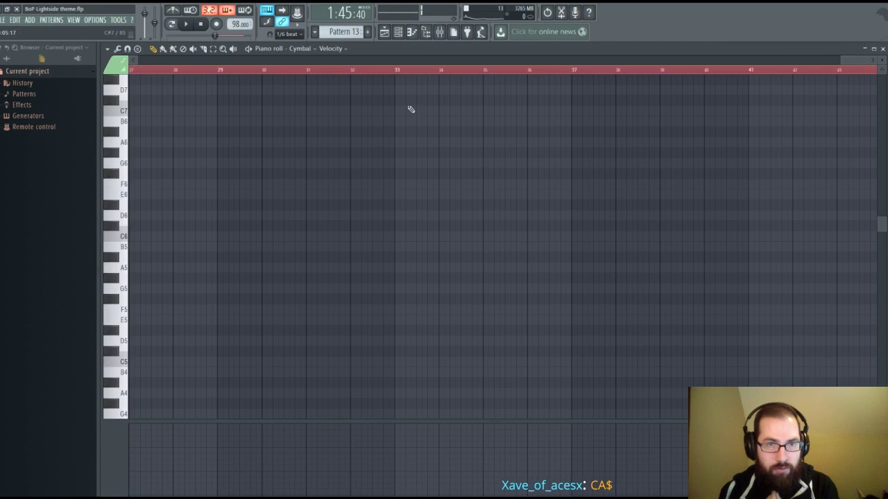
scroll(401, 75, down, 2)
drag(400, 75, 611, 60)
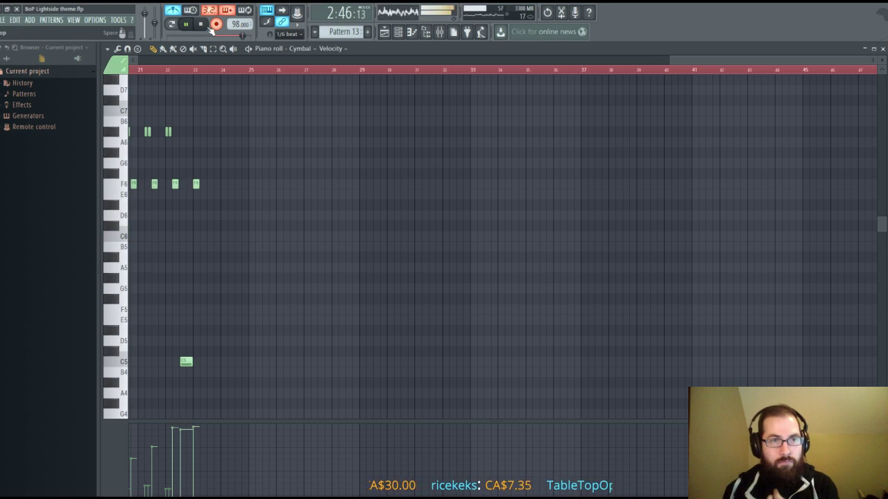
click(202, 27)
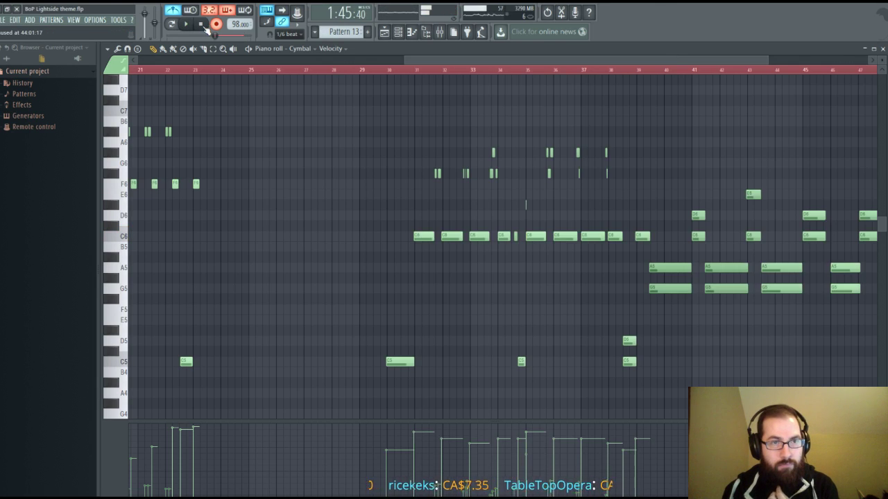
Add a D5 cymbal note about two bars long at bar 49, and try C6 and F6 for a one-bar note at bar 51.
drag(412, 59, 614, 63)
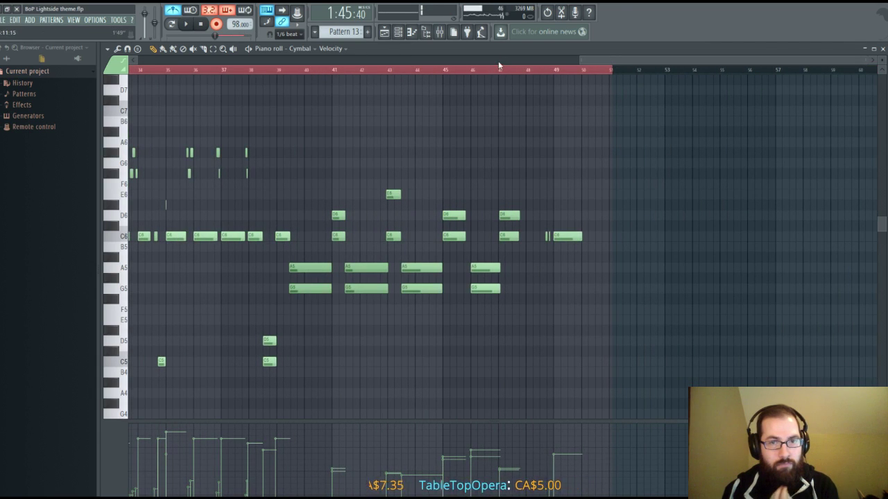
scroll(498, 61, up, 5)
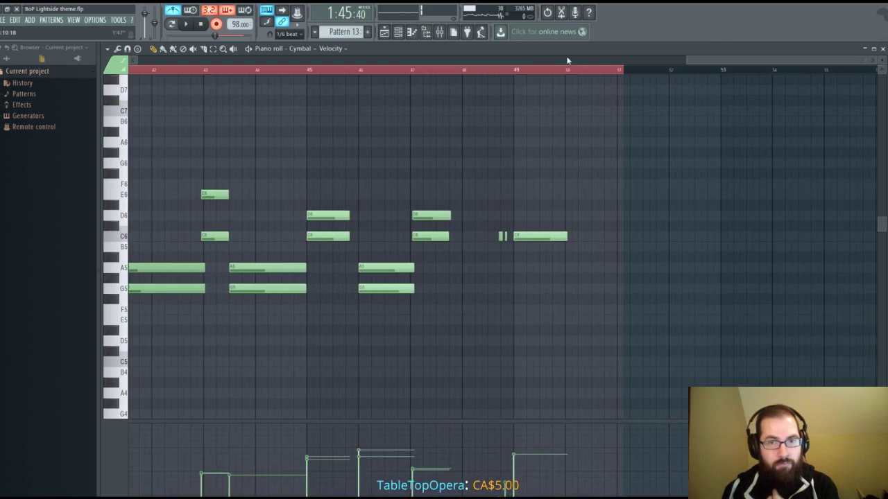
click(499, 72)
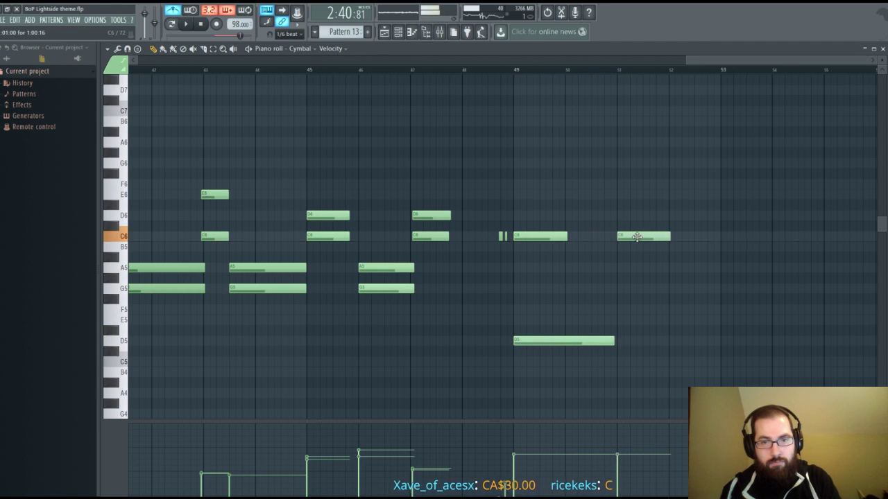
key(space)
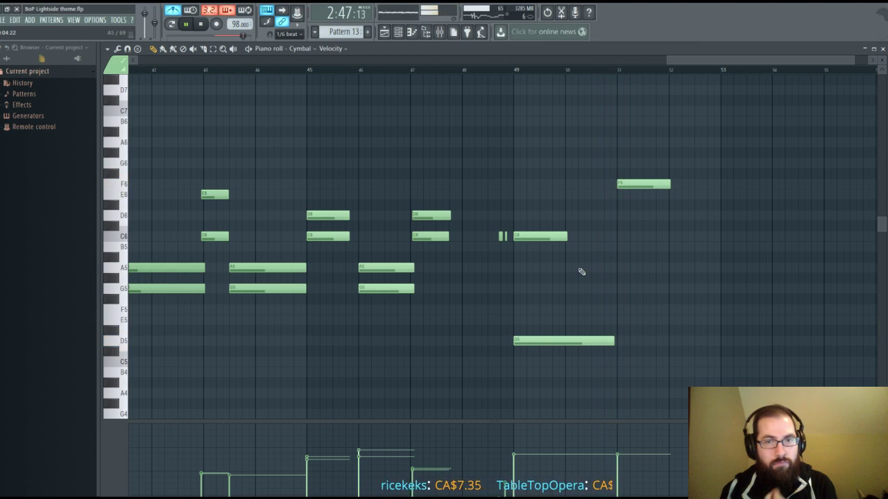
click(517, 72)
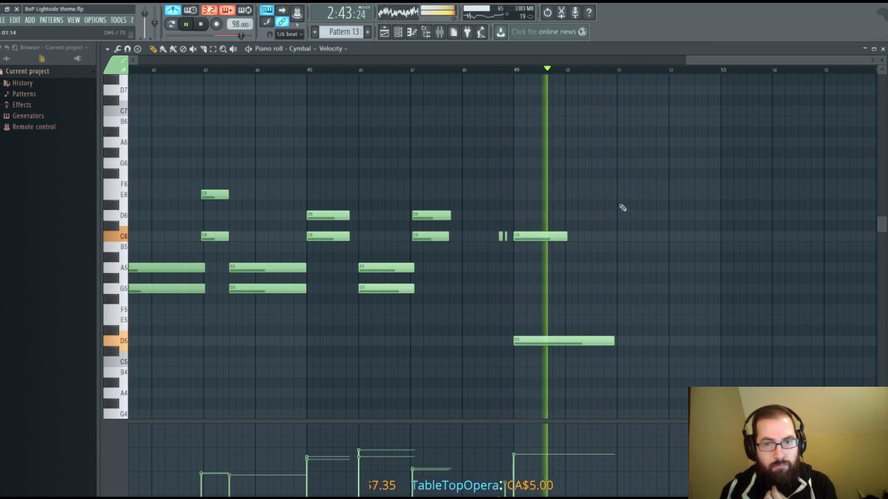
Place a D6 and a G5 cymbal note, each about one bar long, together at bar 51.
click(619, 214)
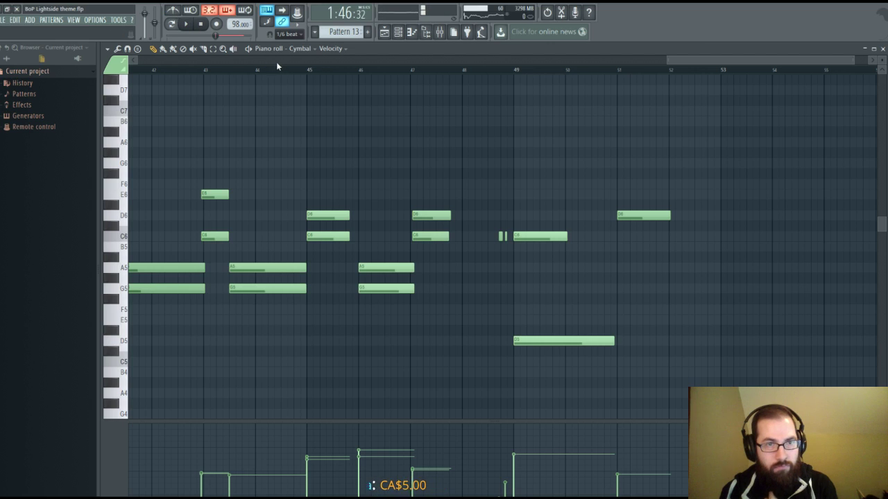
scroll(290, 74, down, 5)
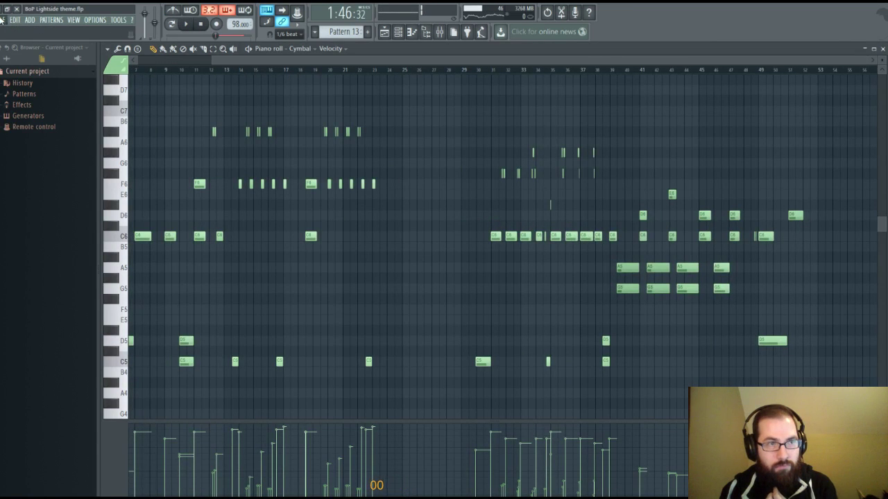
drag(366, 58, 624, 103)
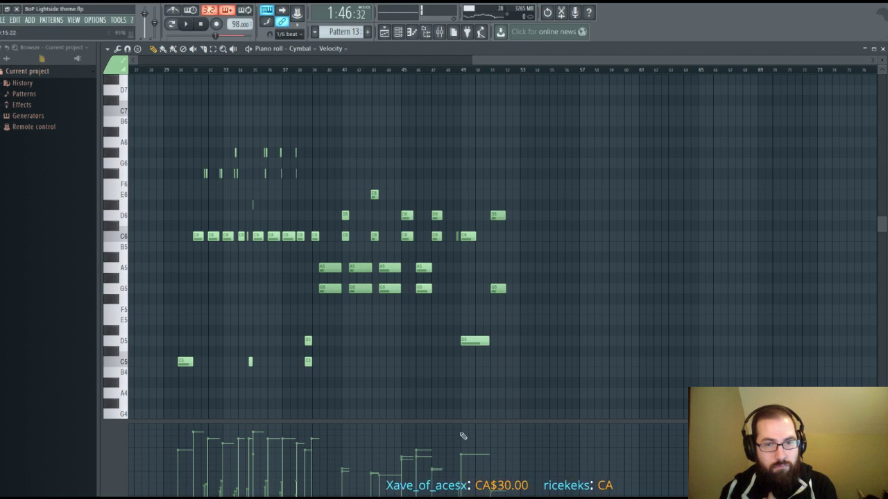
click(497, 215)
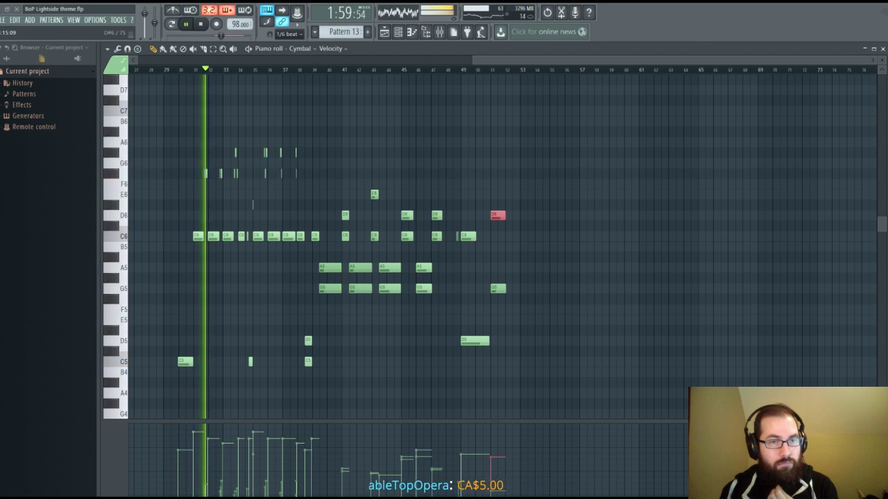
Nudge the short F#6 and G#6 cymbal notes in bars 31 to 33 slightly later in time.
scroll(485, 242, up, 3)
drag(380, 59, 491, 63)
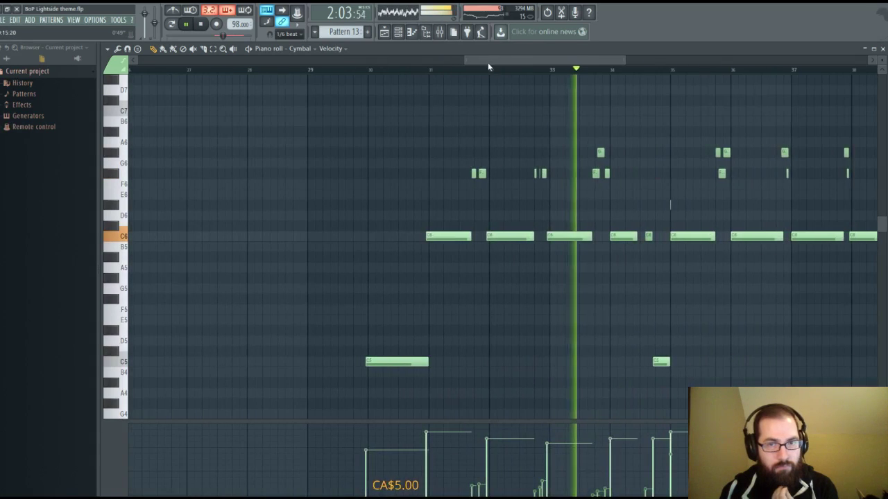
key(space)
scroll(483, 79, up, 3)
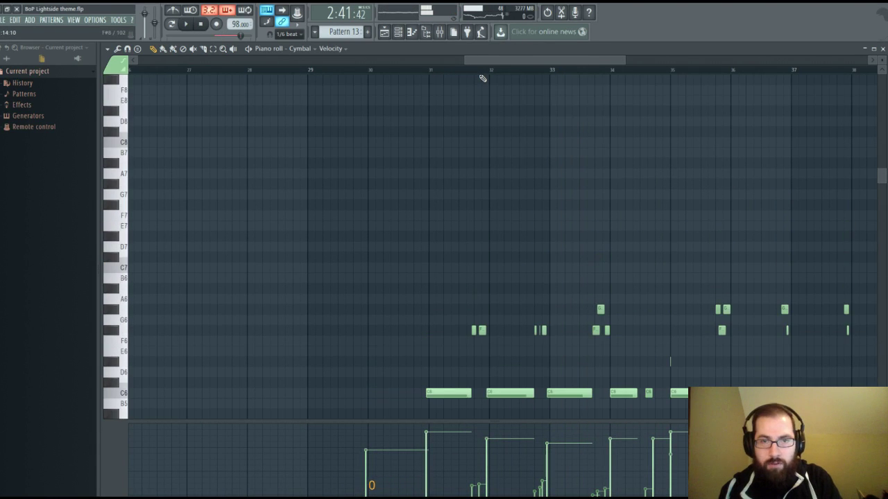
scroll(524, 72, up, 4)
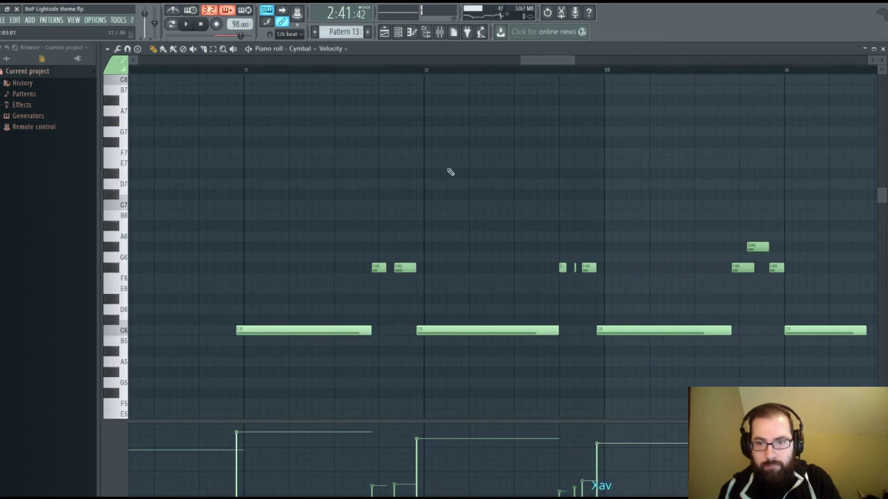
drag(361, 239, 806, 280)
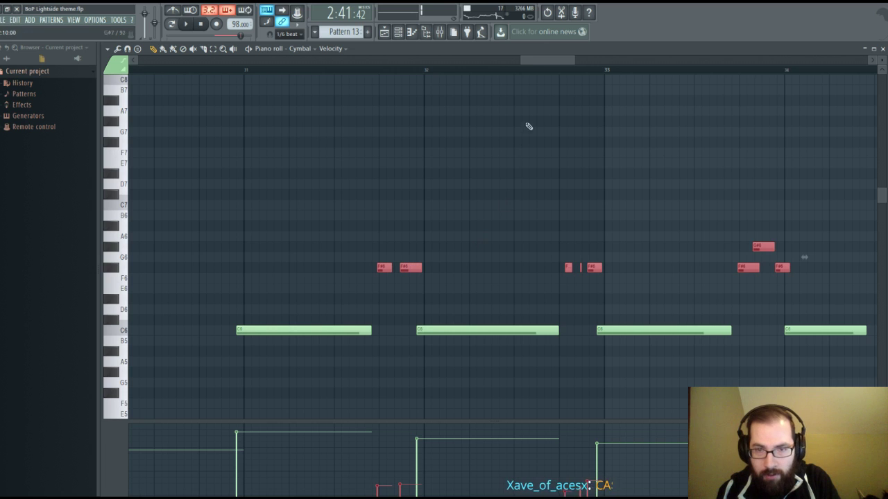
Retime the short F#6 and G#6 cymbal notes in bars 35 to 37 slightly later, auditioning from bar 35.
drag(542, 66, 593, 60)
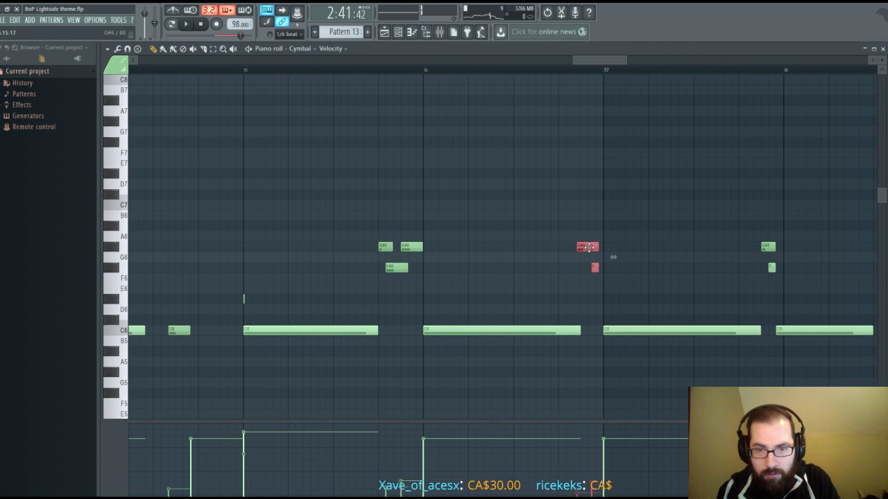
click(385, 72)
key(space)
drag(366, 224, 447, 278)
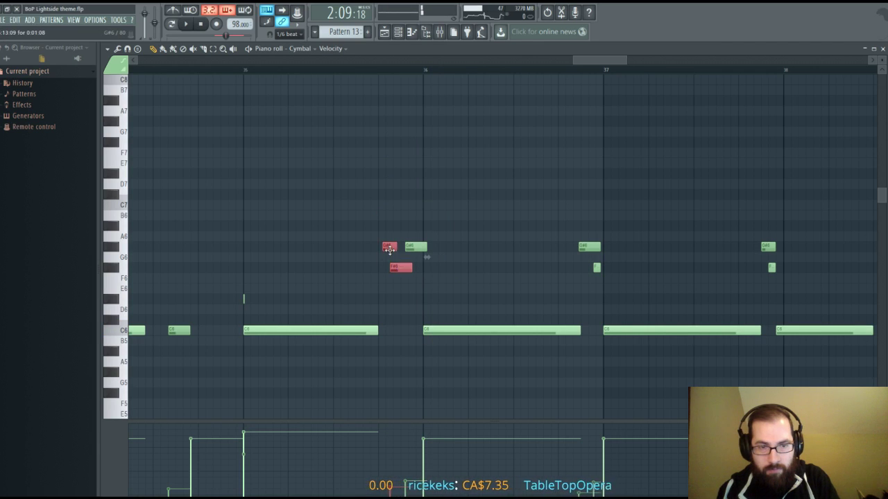
key(space)
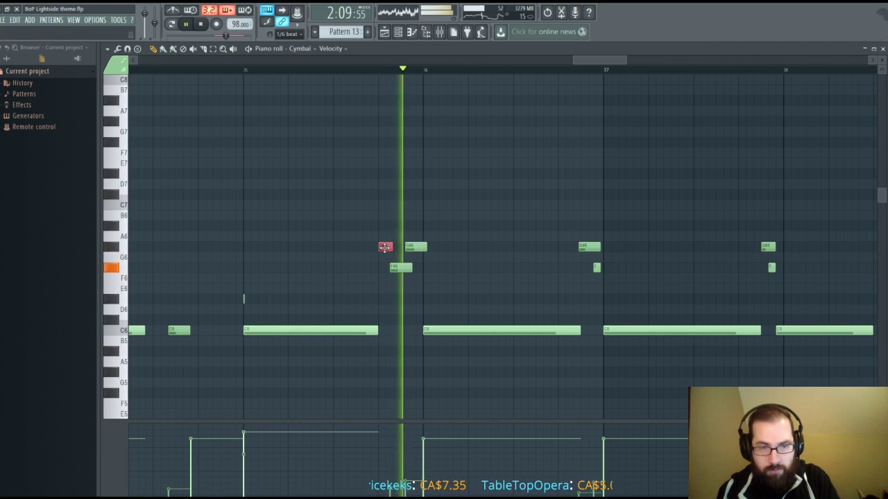
click(394, 266)
drag(394, 266, 415, 246)
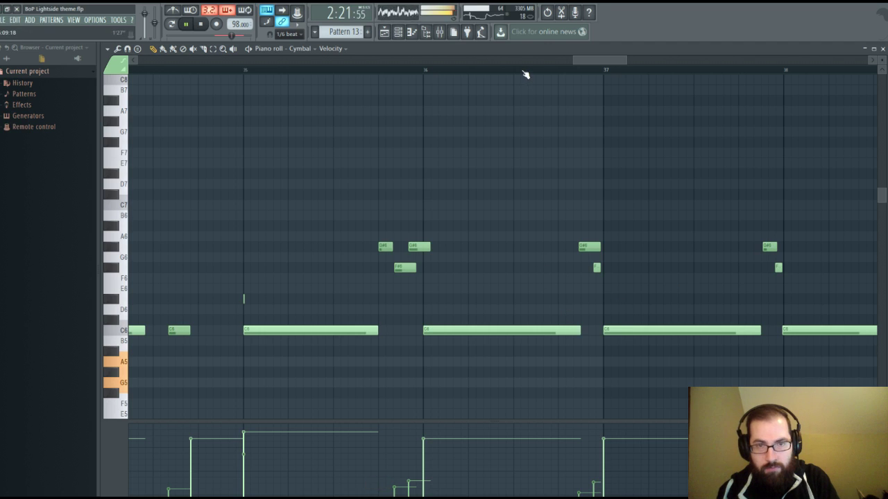
Lower the velocity of the A5 and G5 cymbal notes at bar 46.
scroll(525, 74, down, 6)
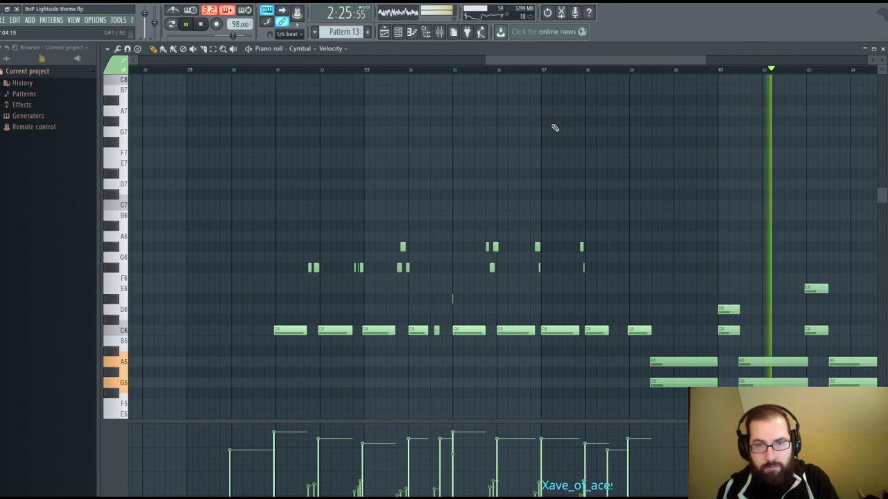
scroll(554, 74, down, 2)
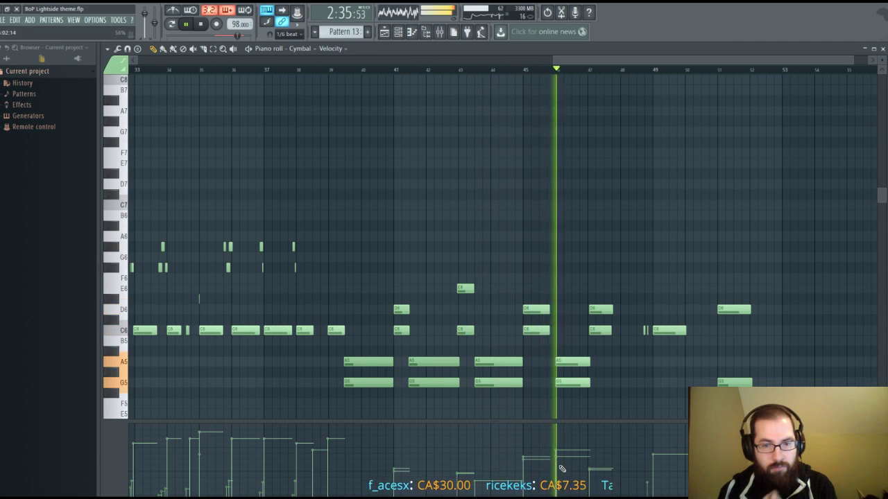
drag(575, 410, 580, 395)
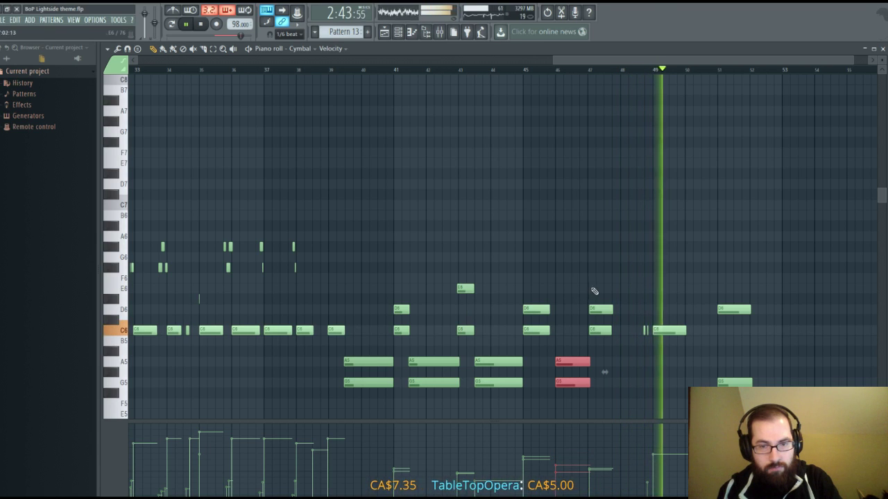
Align the paired C6 and D6 cymbal notes with the start of bar 47.
drag(594, 291, 617, 337)
scroll(605, 69, up, 2)
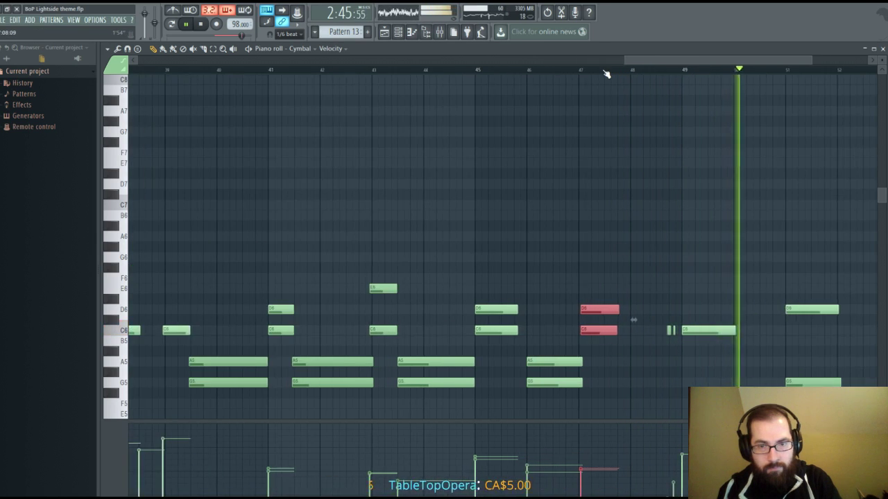
scroll(603, 76, up, 3)
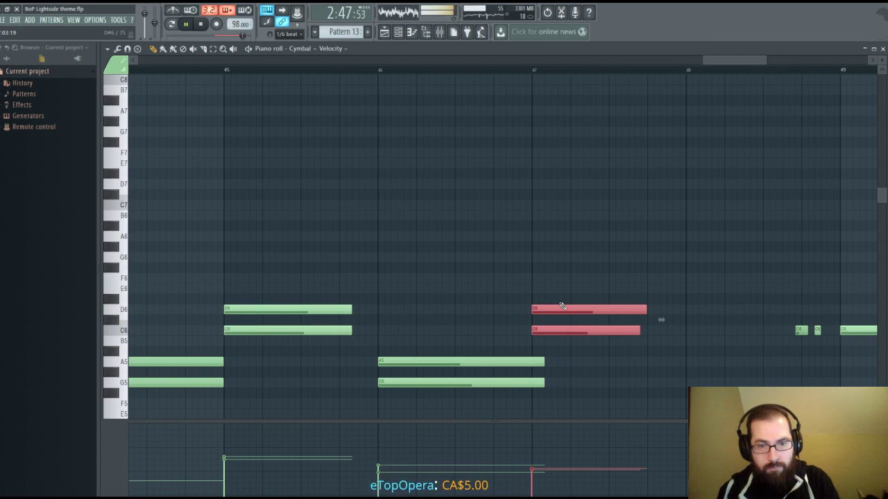
scroll(587, 73, down, 7)
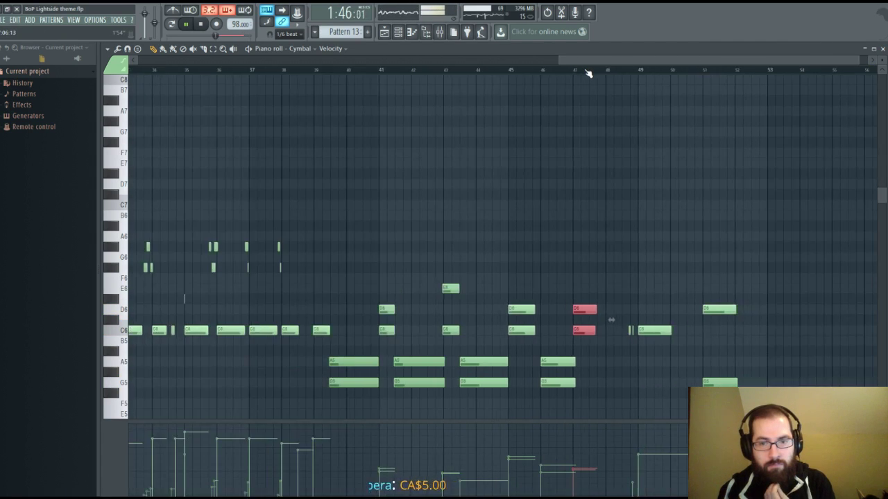
Audition the recorded cymbal part, close its piano roll and keep listening through the Playlist.
drag(768, 257, 782, 358)
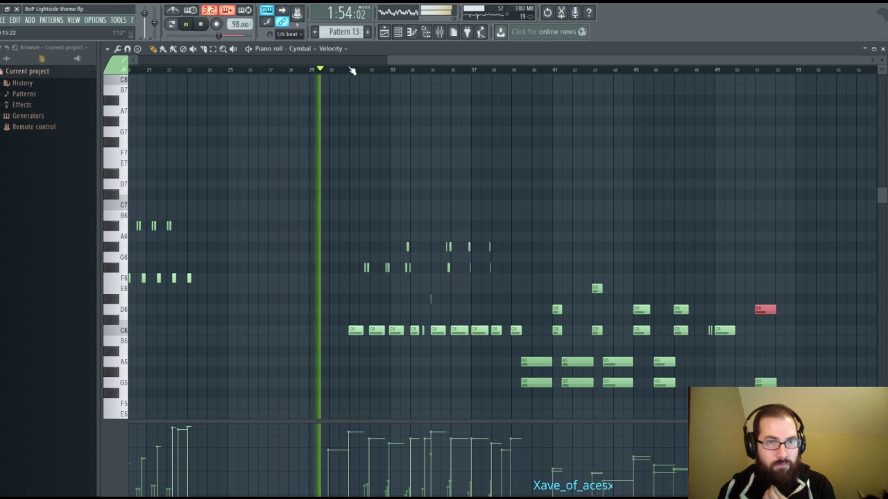
scroll(364, 72, down, 3)
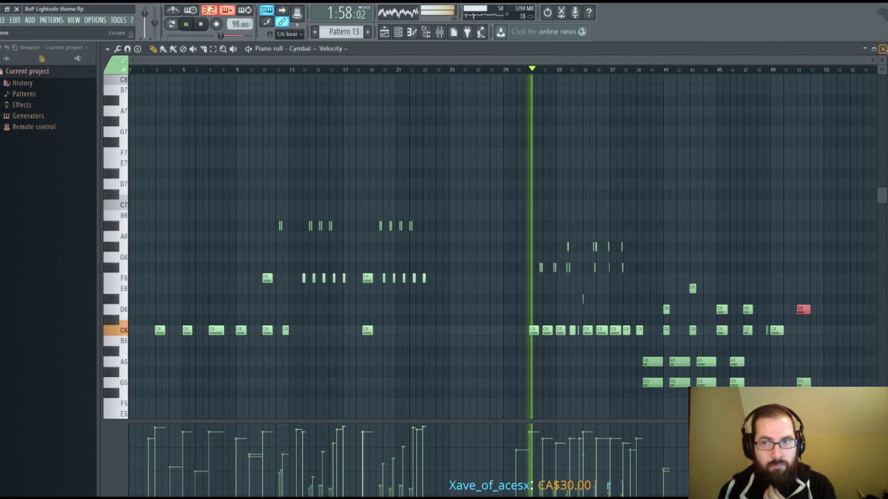
click(882, 49)
click(711, 54)
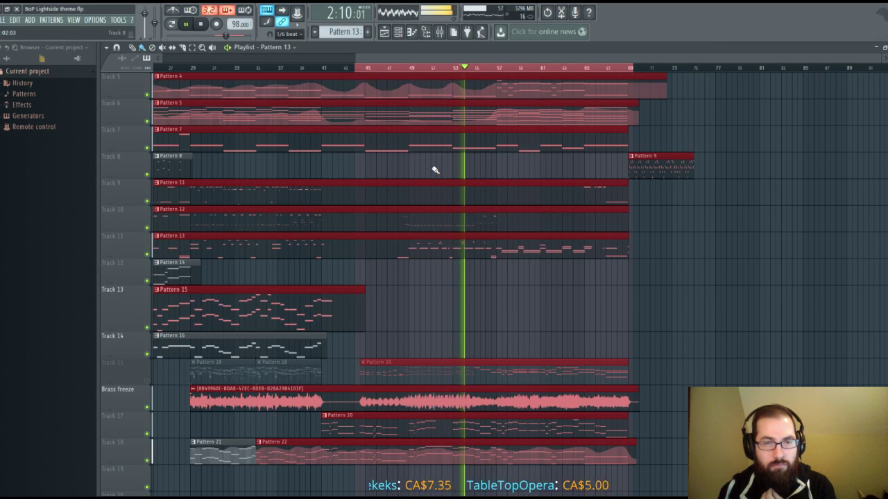
scroll(424, 168, up, 4)
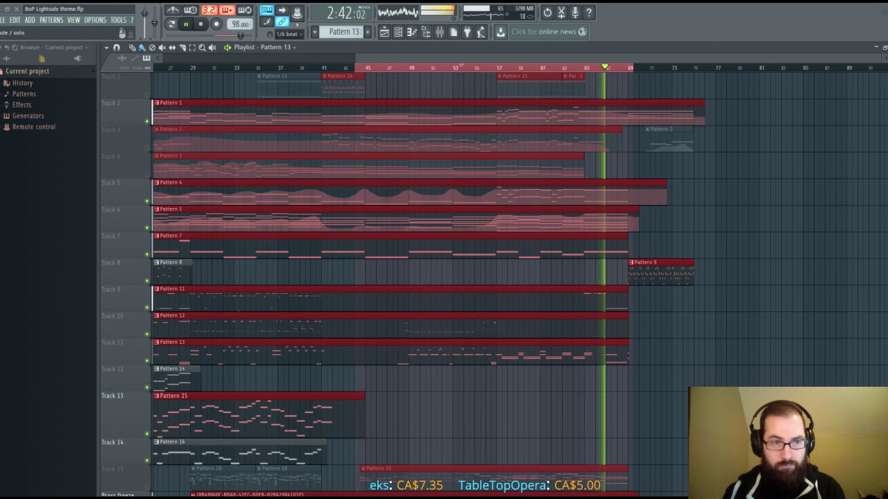
Unmute Track 3, check the transition just before bar 69 and clear the Playlist's time selection.
click(146, 147)
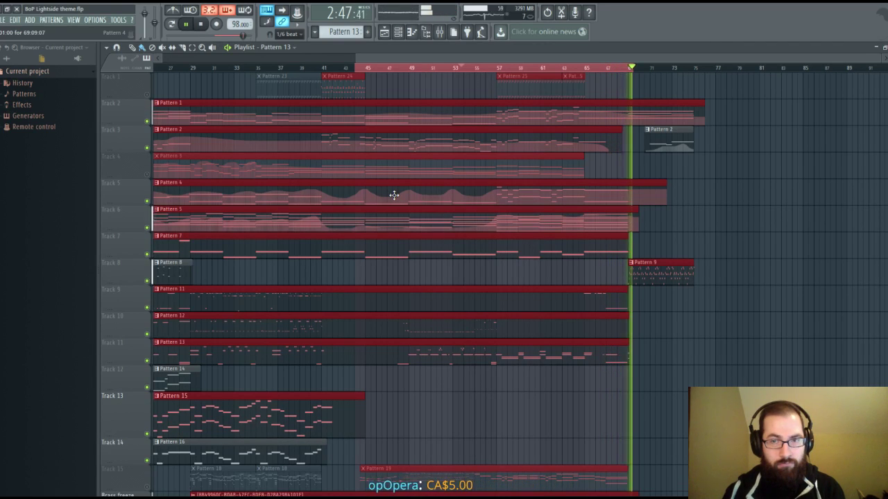
click(619, 68)
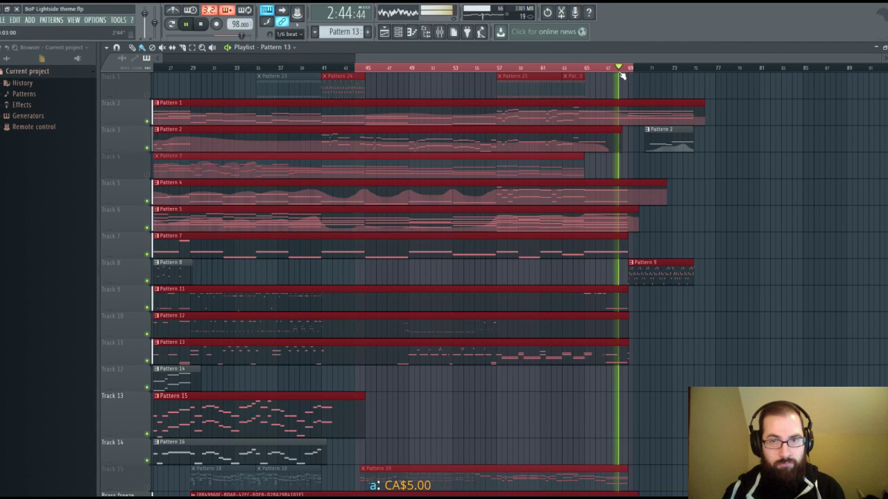
click(605, 67)
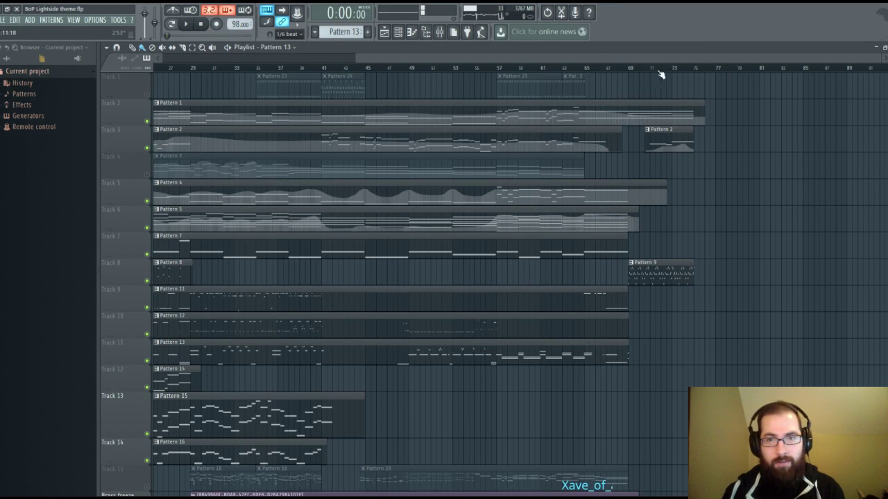
Play the ending from about bar 68 through the final Pattern 9 section, stop playback and save the project.
click(192, 24)
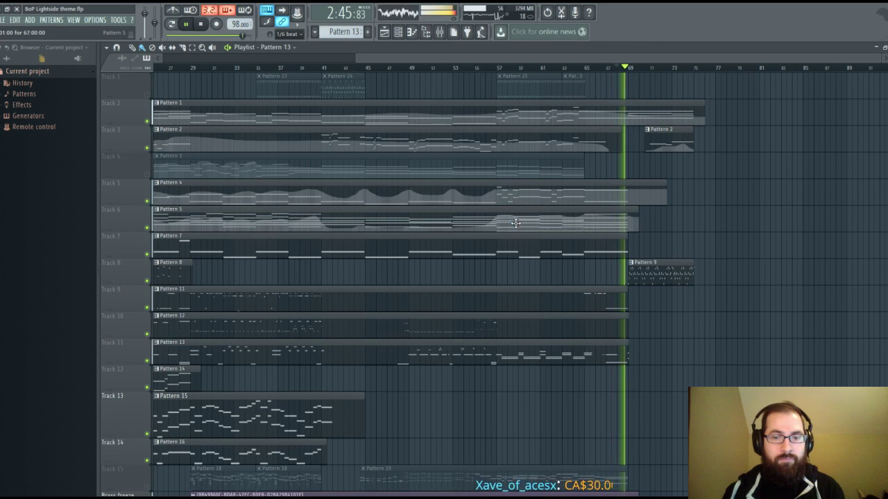
scroll(528, 287, down, 2)
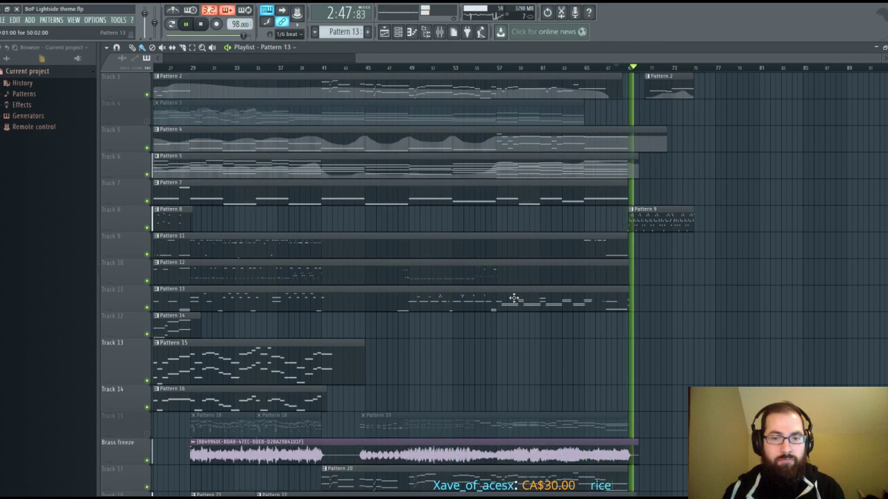
scroll(514, 298, down, 2)
scroll(514, 299, up, 4)
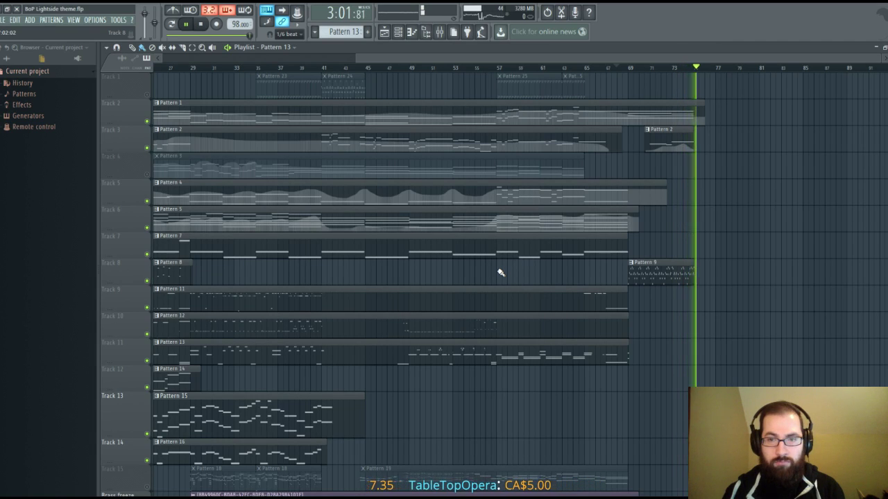
click(184, 24)
click(201, 24)
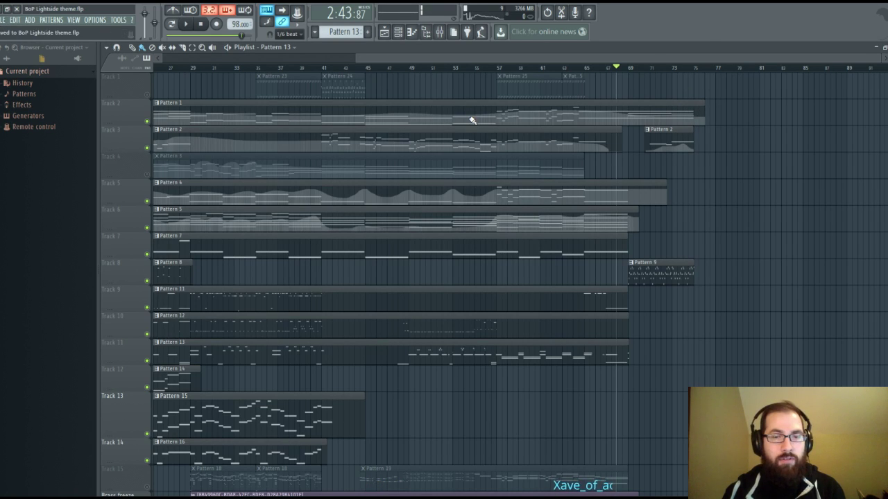
scroll(463, 73, down, 2)
scroll(504, 222, down, 3)
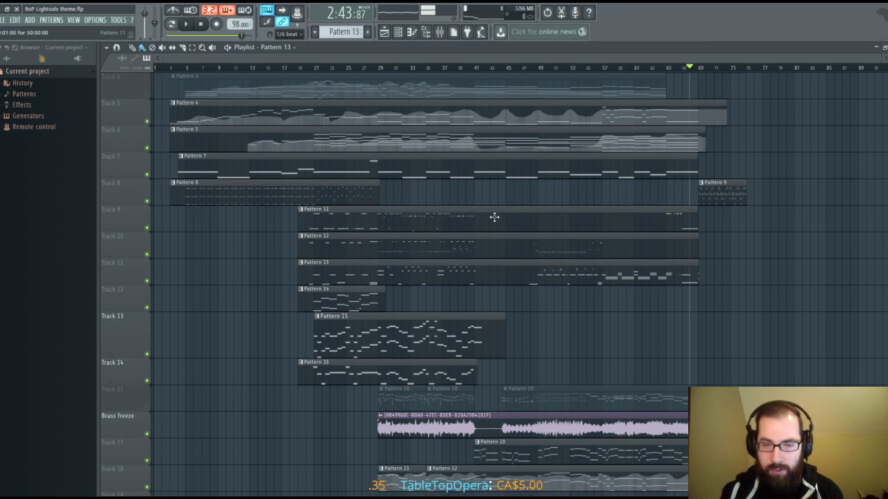
Open Pattern 11's Timp trem part in the piano roll and play it from about bar 22.
double_click(498, 215)
scroll(451, 76, left, 5)
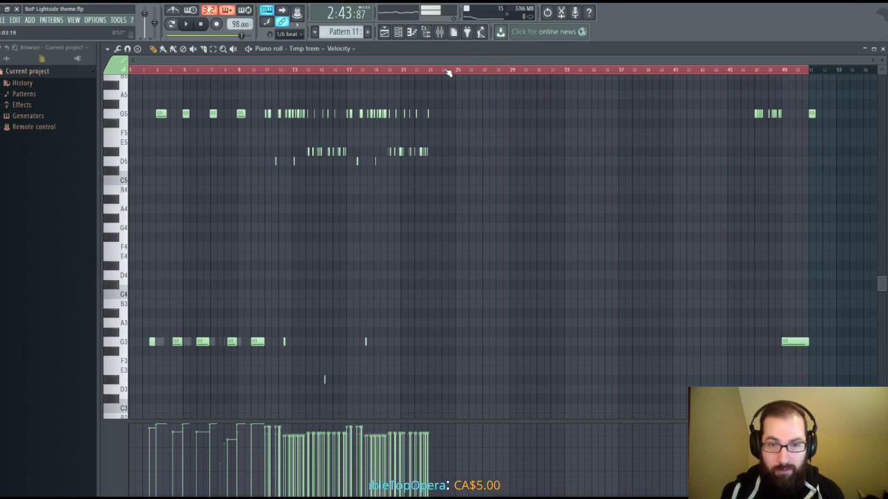
scroll(482, 64, right, 3)
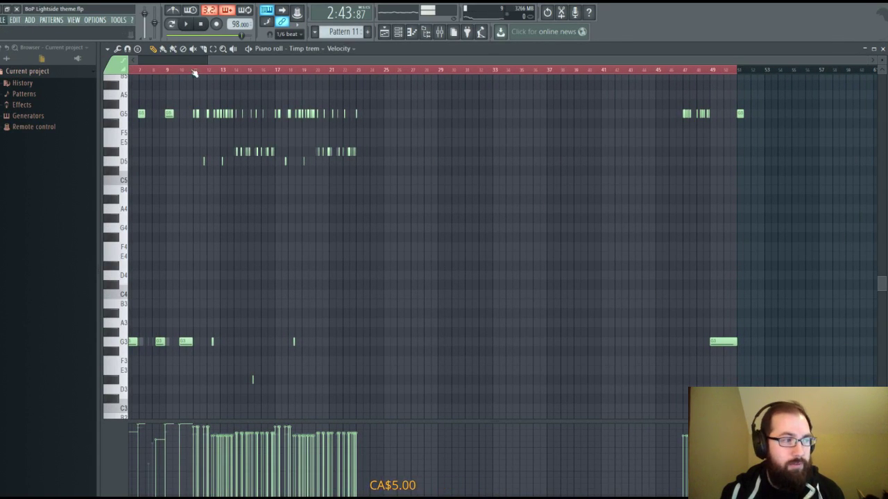
click(341, 72)
key(space)
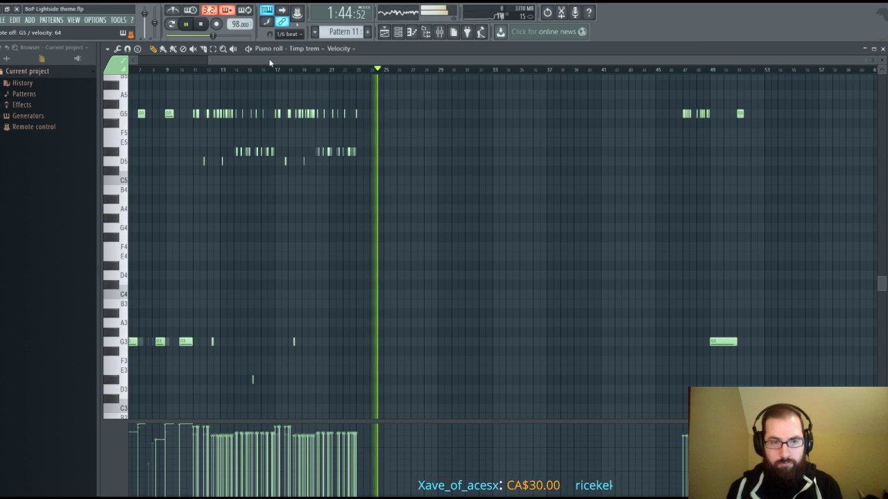
Close the piano roll and Channel rack, return to the Playlist and mute Tracks 2 and 3.
click(439, 32)
click(882, 49)
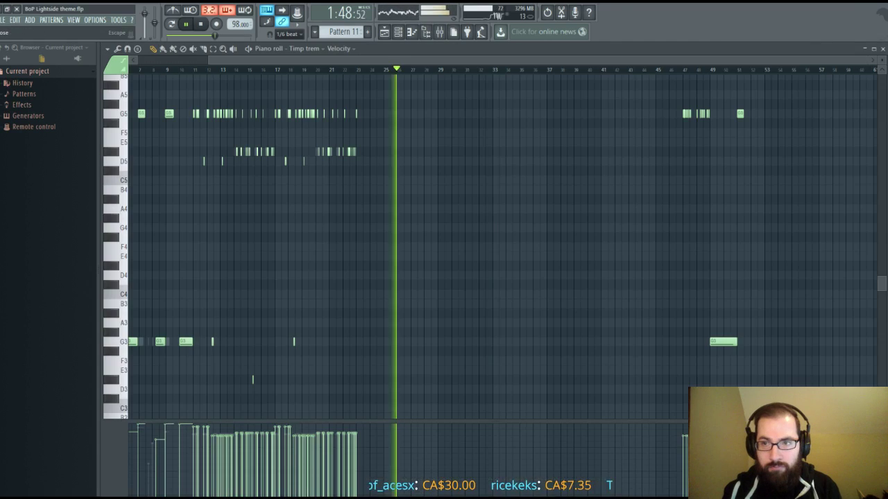
click(882, 49)
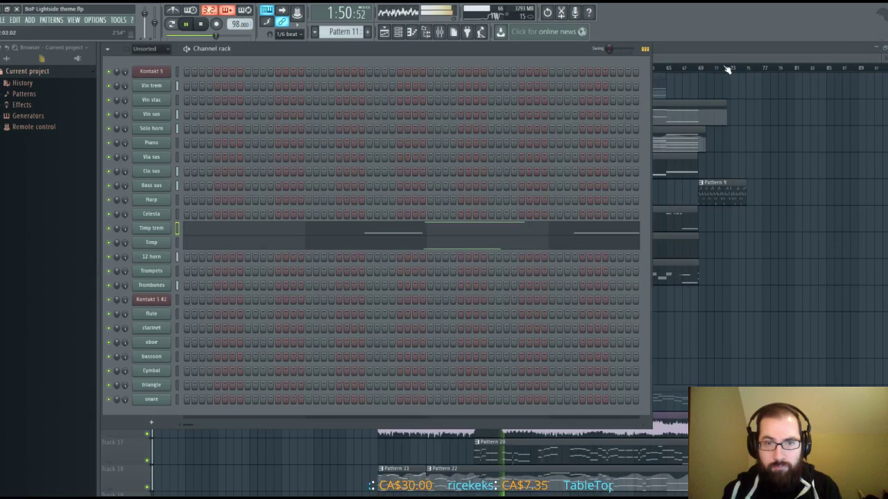
click(712, 51)
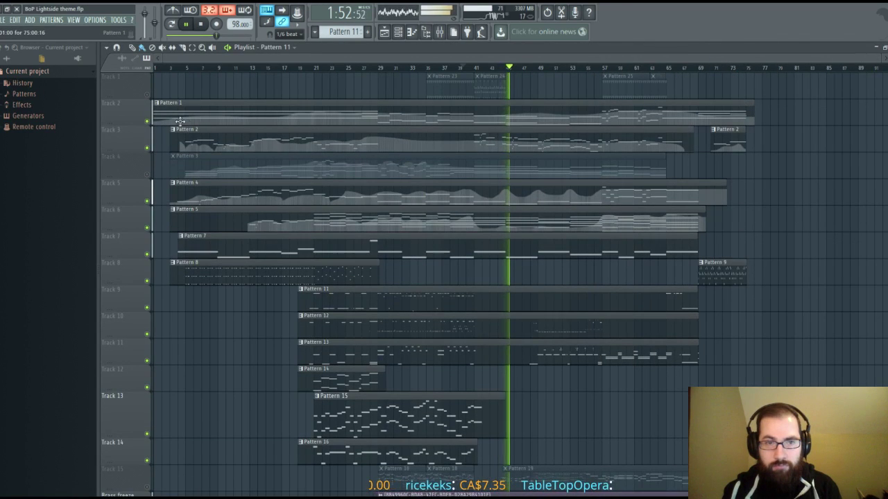
click(147, 121)
click(148, 148)
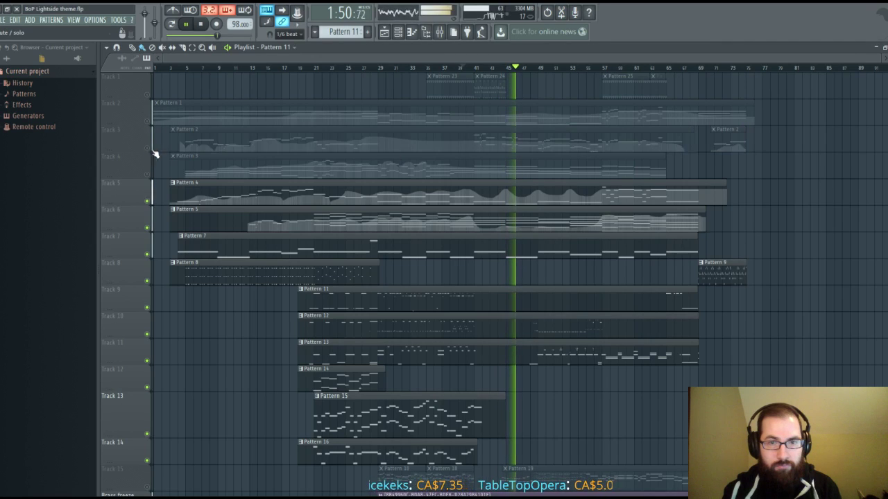
Listen to the arrangement up to about bar 67 and examine the sections around bars 42 to 67 in the Playlist.
scroll(442, 179, down, 3)
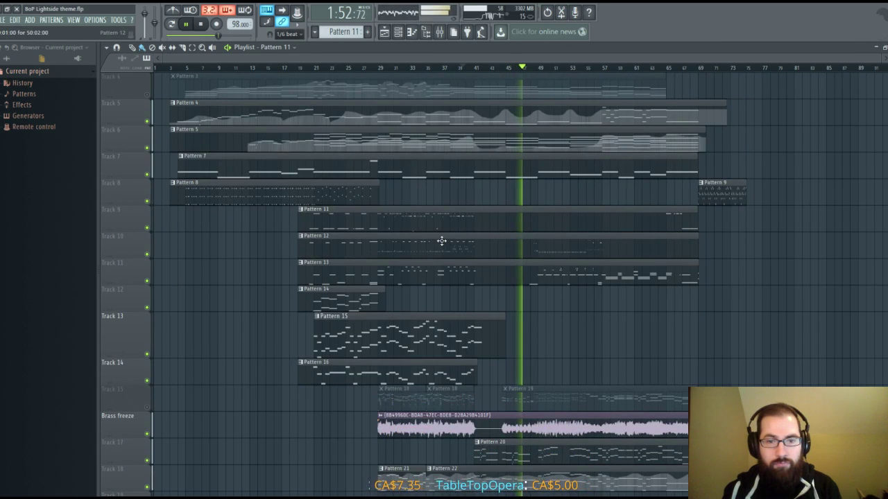
scroll(621, 253, up, 3)
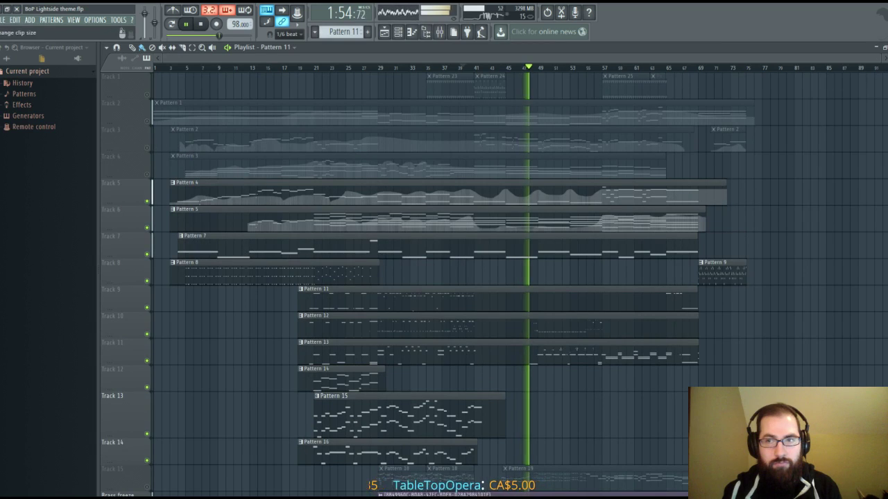
key(F6)
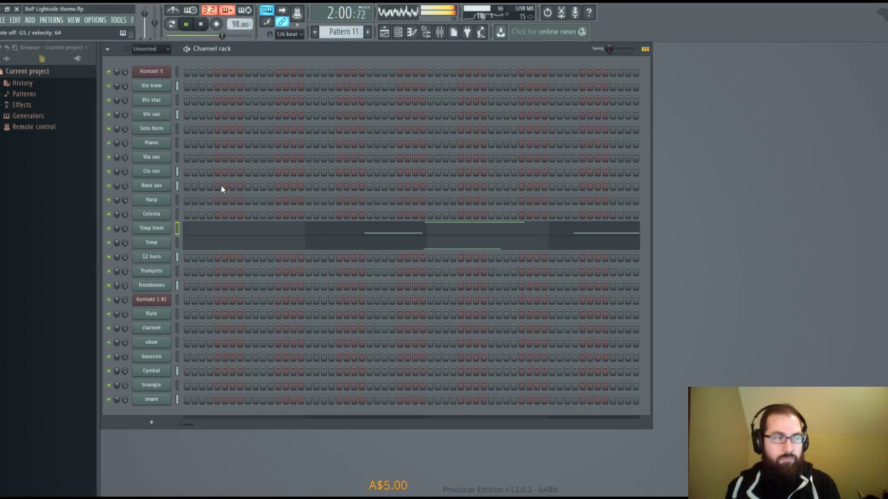
click(385, 34)
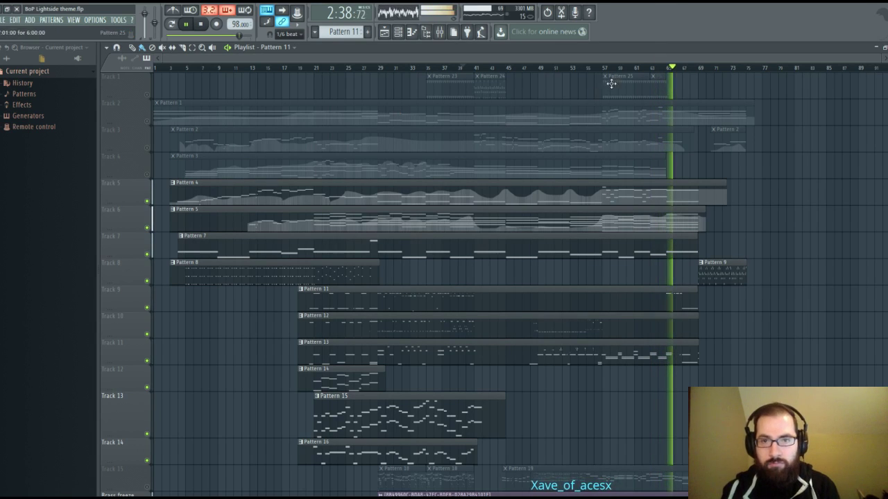
scroll(614, 77, up, 3)
scroll(616, 72, up, 2)
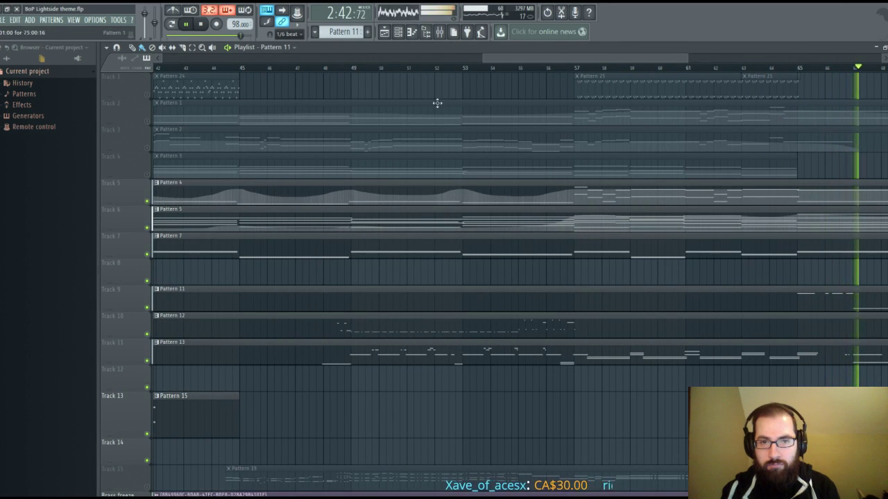
Replay the arrangement from about bars 45, 43 and 40 to check where the timpani part drops out.
click(234, 70)
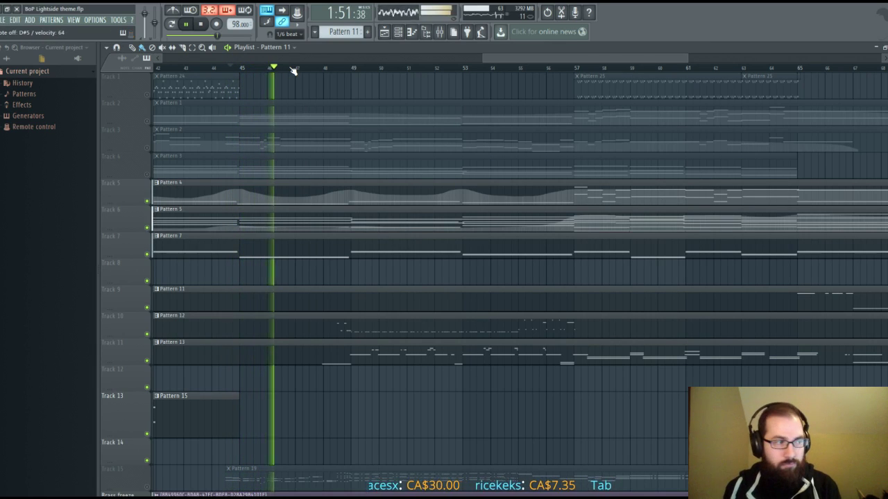
click(192, 67)
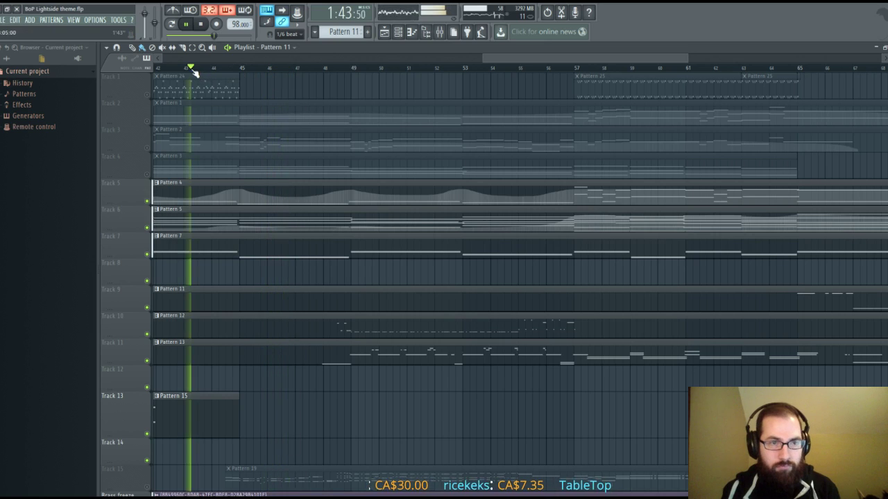
drag(544, 57, 461, 59)
click(336, 69)
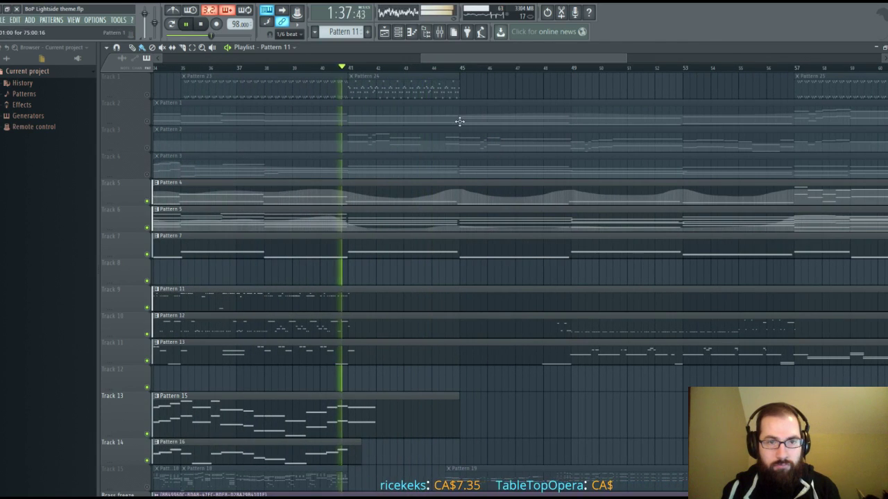
Reopen Pattern 11's Timp trem part, stop playback and add a sustained G3 note from bar 23 to bar 27.
double_click(397, 292)
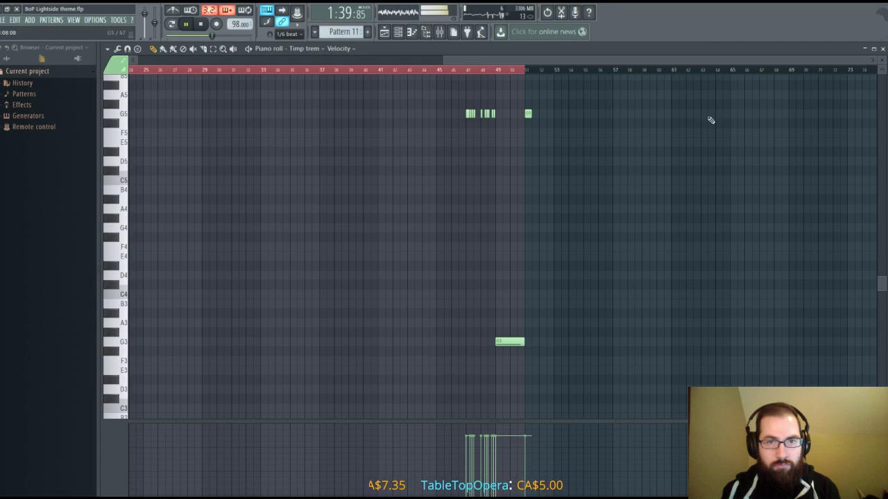
drag(717, 59, 363, 74)
key(space)
drag(335, 61, 329, 64)
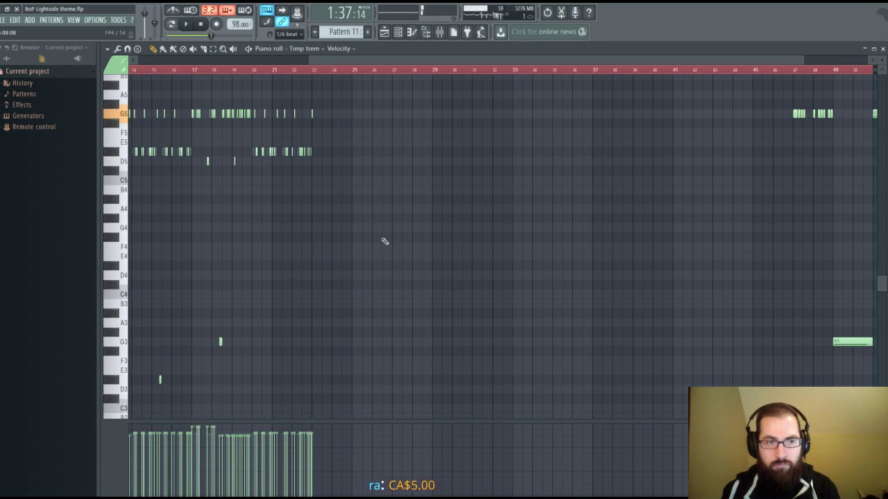
scroll(385, 241, down, 3)
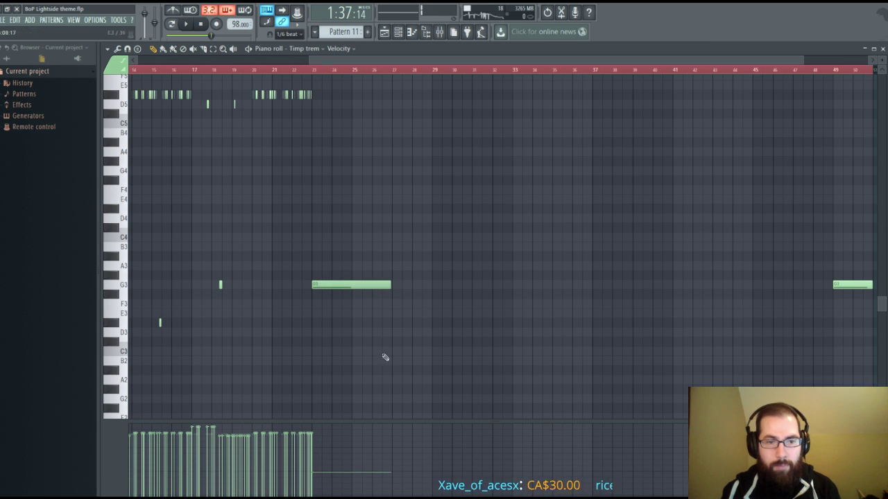
Audition the new G3 tremolo from bar 23 and shorten it to end midway through bar 24.
drag(347, 267, 347, 318)
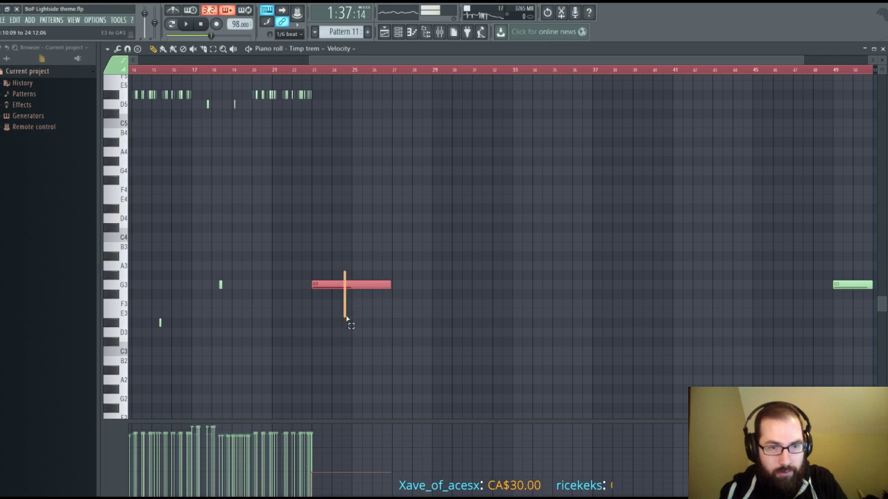
click(186, 28)
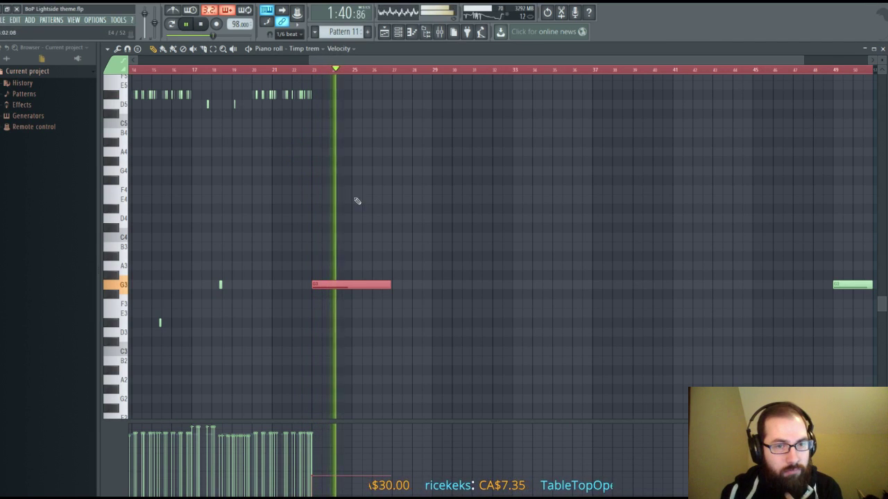
scroll(345, 74, up, 2)
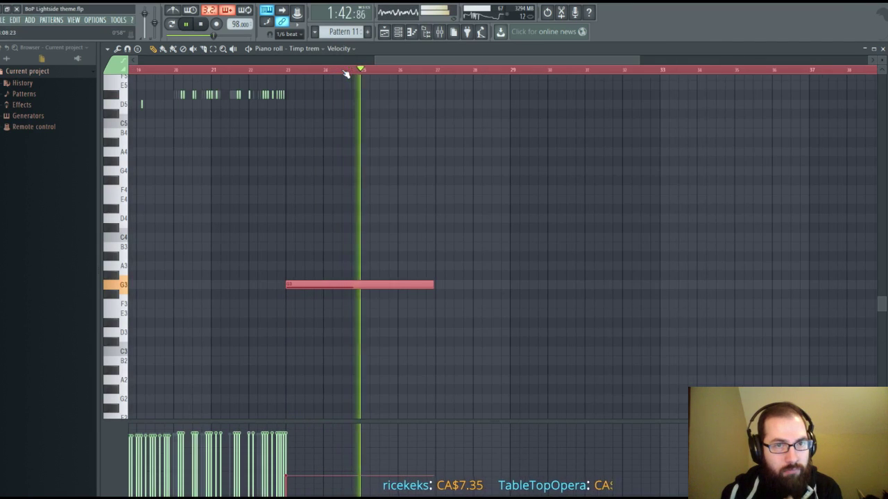
click(287, 72)
scroll(321, 73, up, 2)
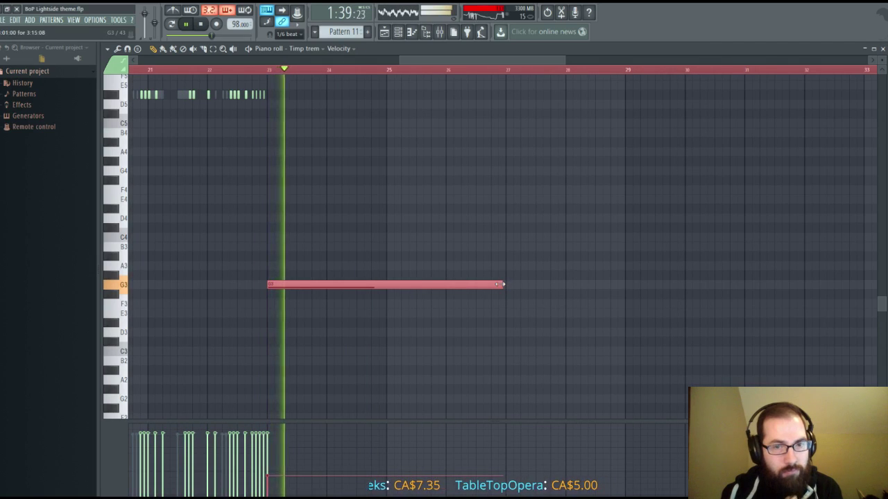
drag(503, 284, 371, 282)
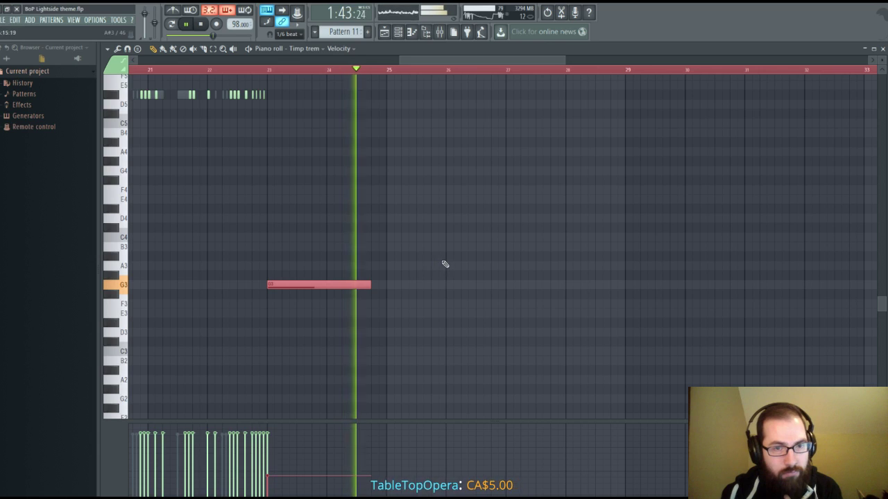
key(space)
scroll(326, 236, up, 3)
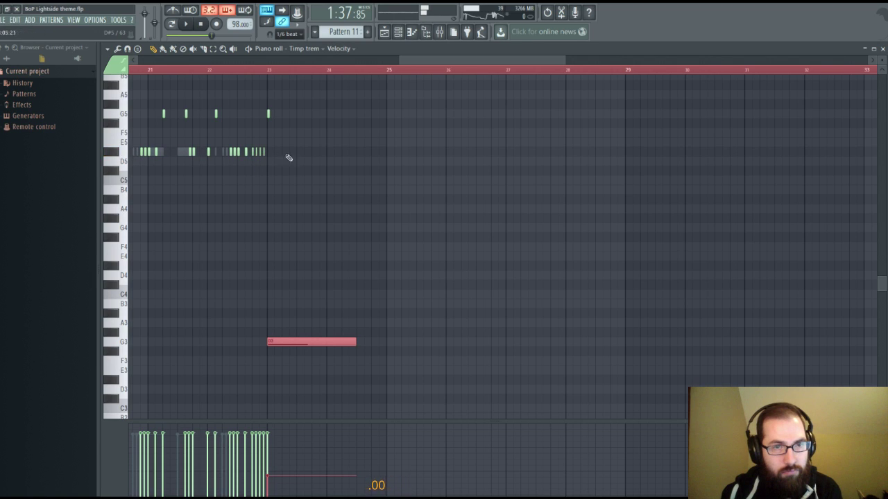
Place a short D#5 note right after the first G3 tremolo and a second G3 tremolo of equal length at bar 25.
click(359, 152)
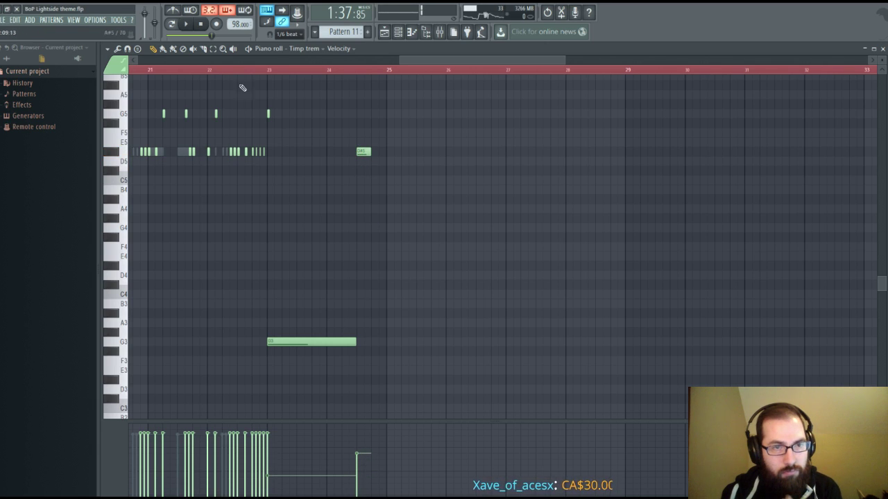
click(186, 26)
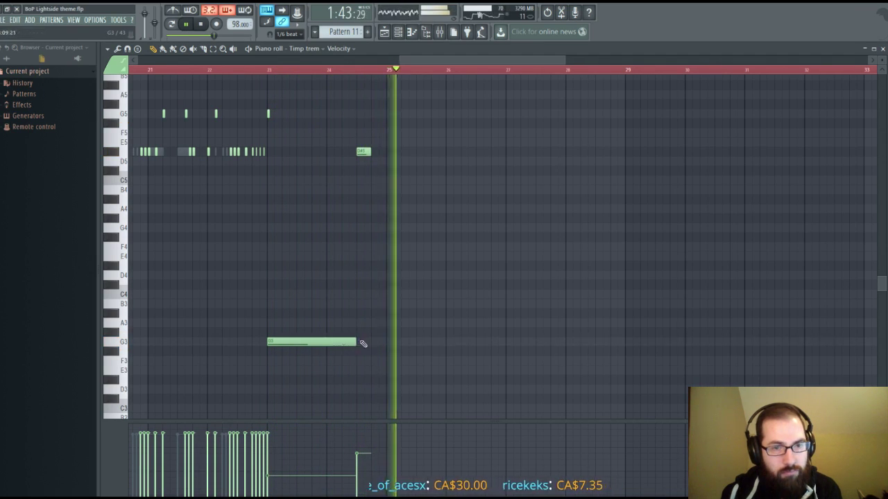
click(389, 342)
drag(389, 343, 389, 343)
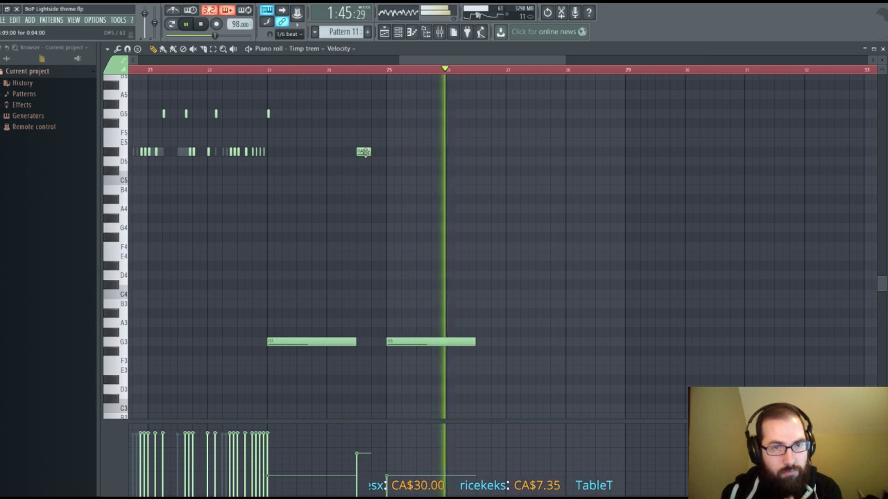
Add short D#5 and G5 notes after the second tremolo and rearrange the fill before bar 25 as G5 followed by D#5.
click(481, 151)
click(500, 114)
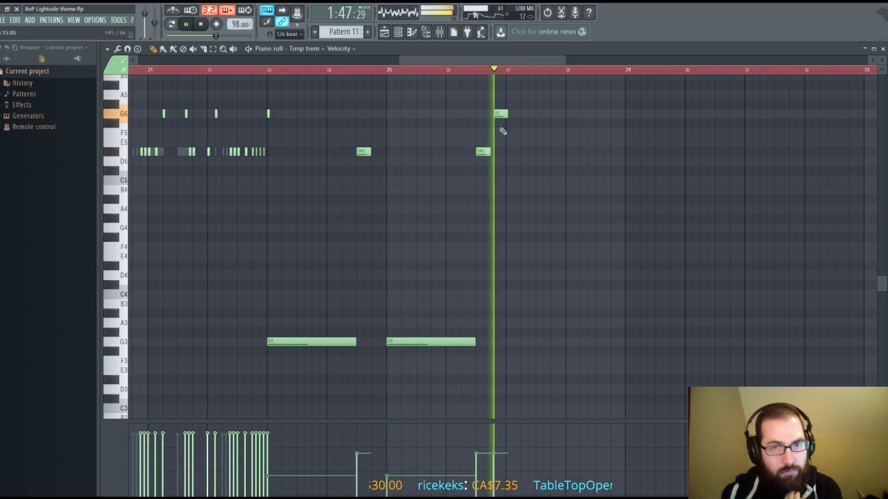
key(space)
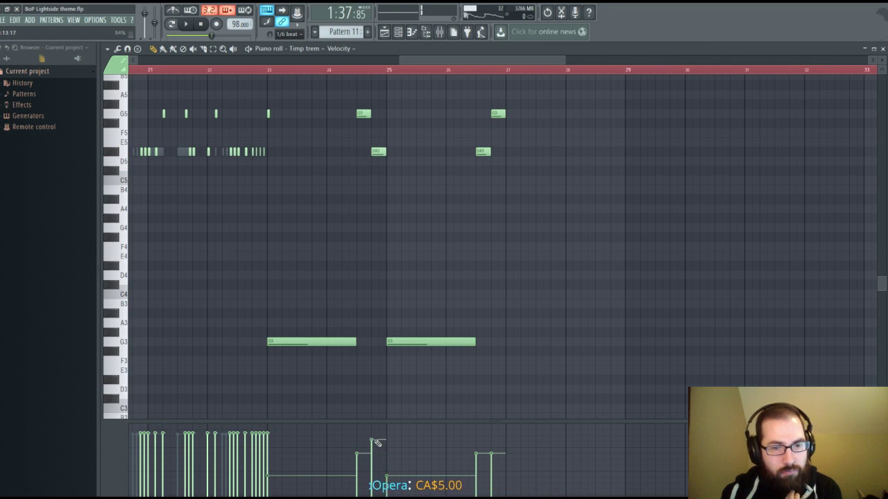
Play the new timpani phrase, add a sustained D#3 note at bar 27 and replay from about bar 23.
key(space)
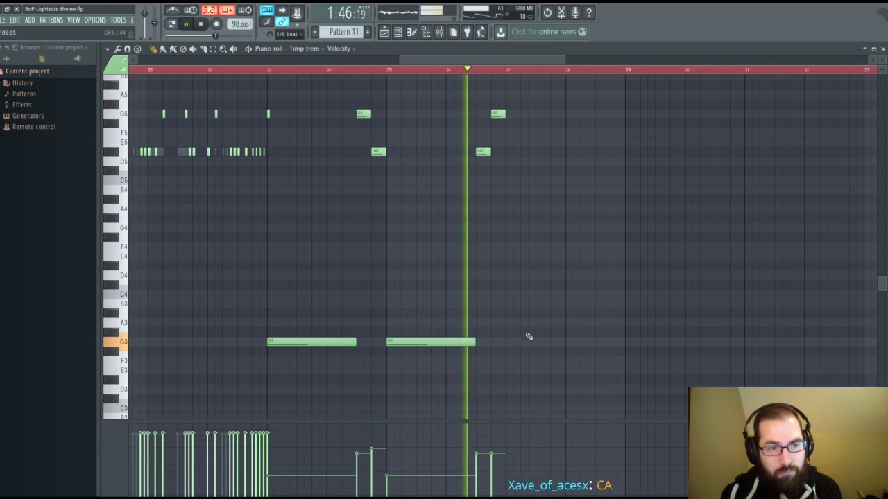
click(508, 380)
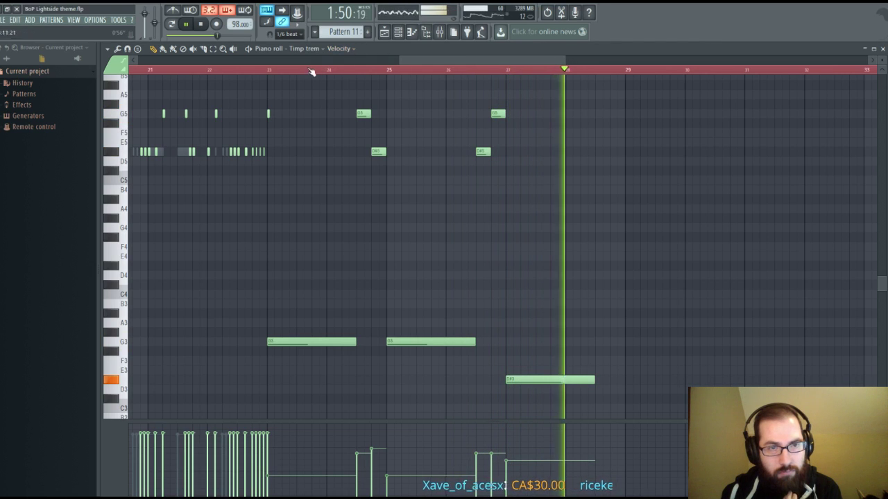
click(274, 70)
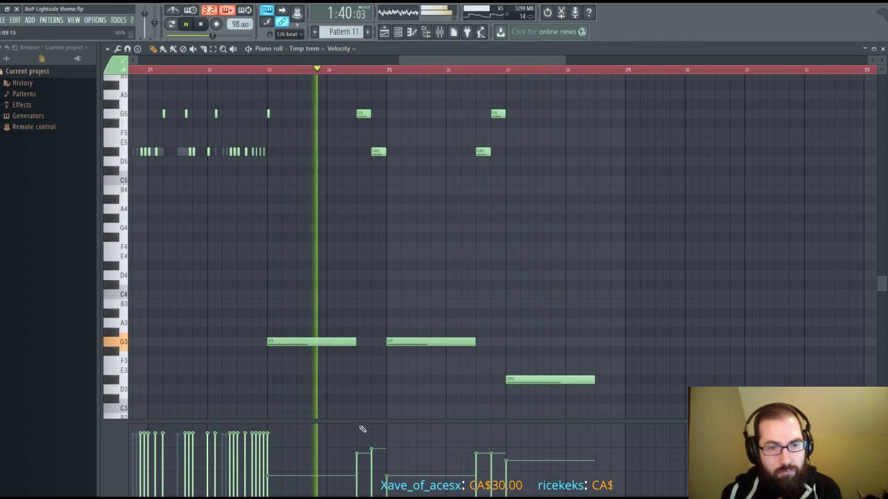
Raise the velocity of the G3 note at bar 25 and add short D#5 and G5 notes leading into bar 29.
click(412, 340)
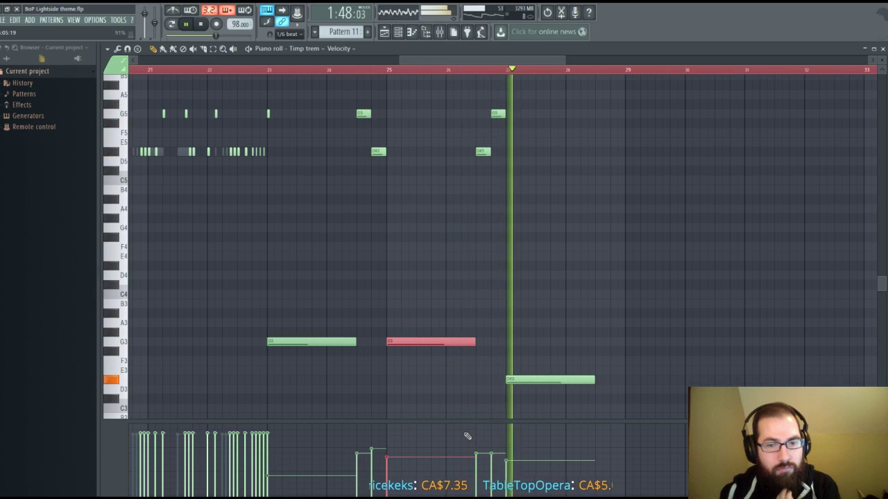
drag(449, 61, 456, 61)
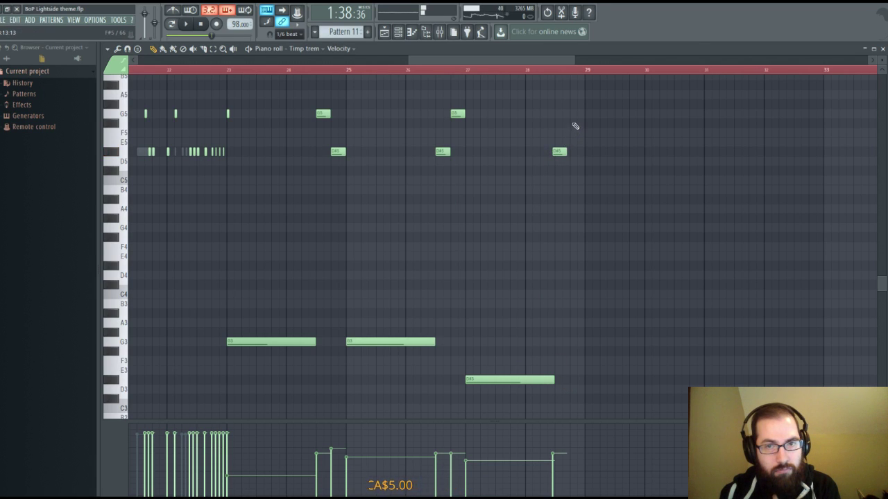
click(186, 24)
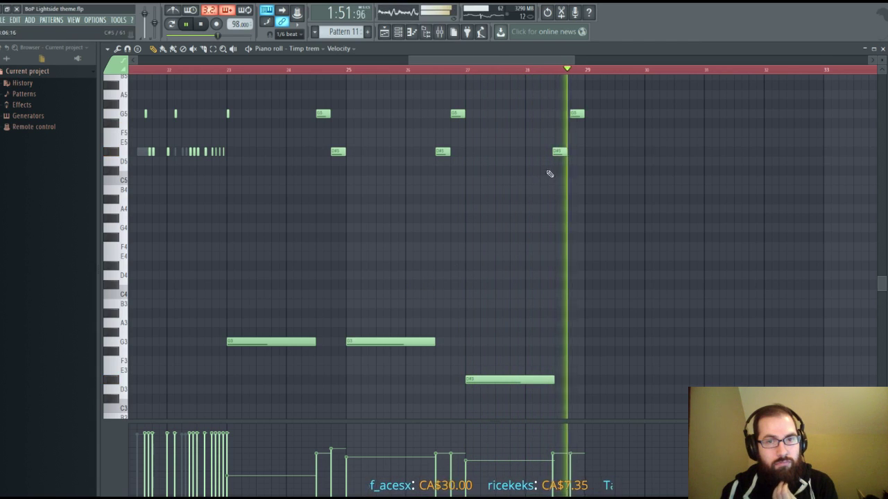
Nudge the D#5 before bar 29 to start at the first D#3 tremolo's end, add an equal-length D#3 at bar 29 and replay from bar 23.
drag(559, 153, 561, 153)
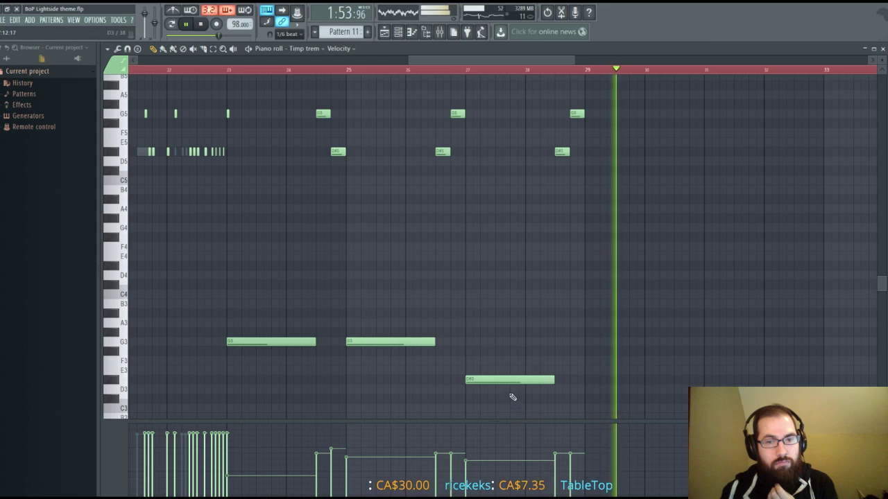
click(589, 381)
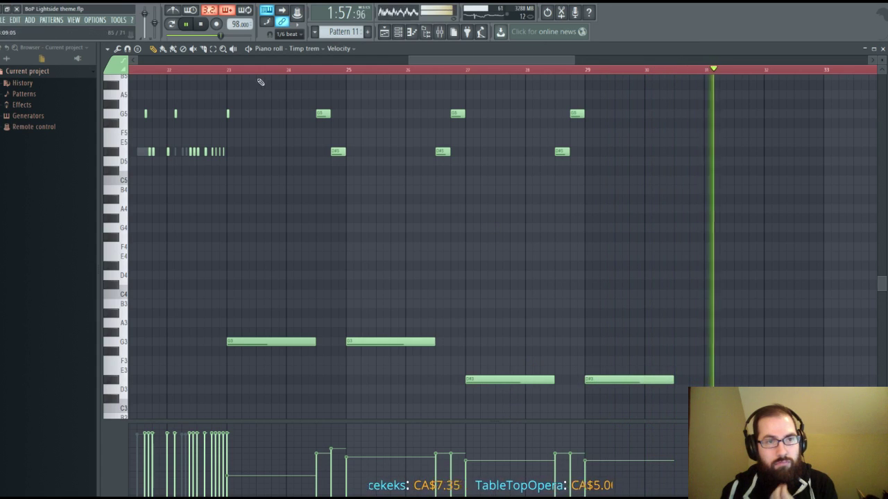
click(229, 70)
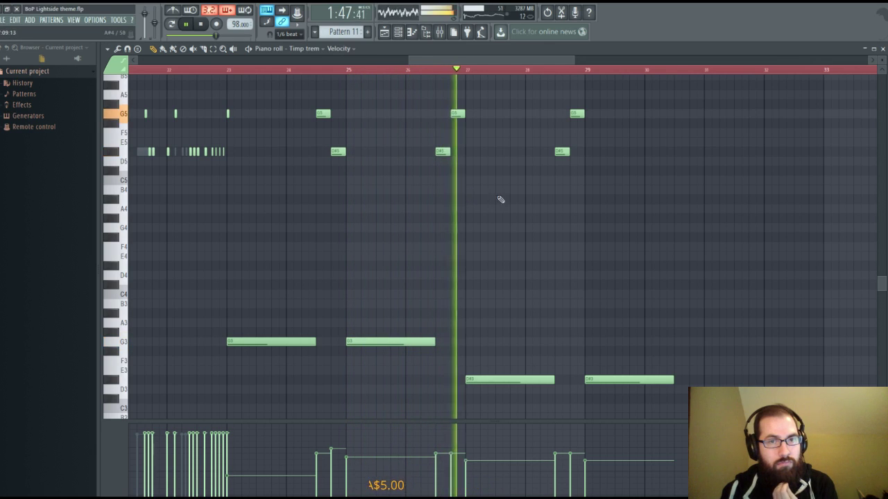
Add a short fill of three G5 notes and two D#5 notes between the last D#3 tremolo and bar 31.
drag(437, 61, 484, 79)
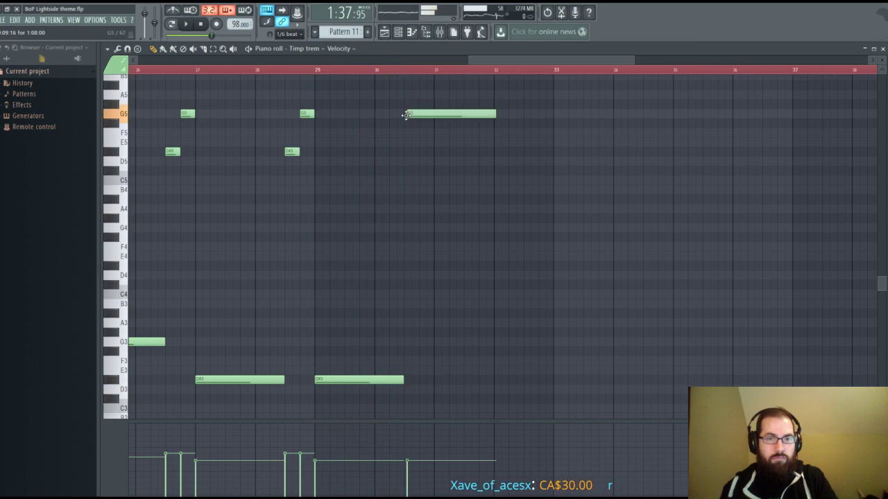
scroll(412, 78, up, 1)
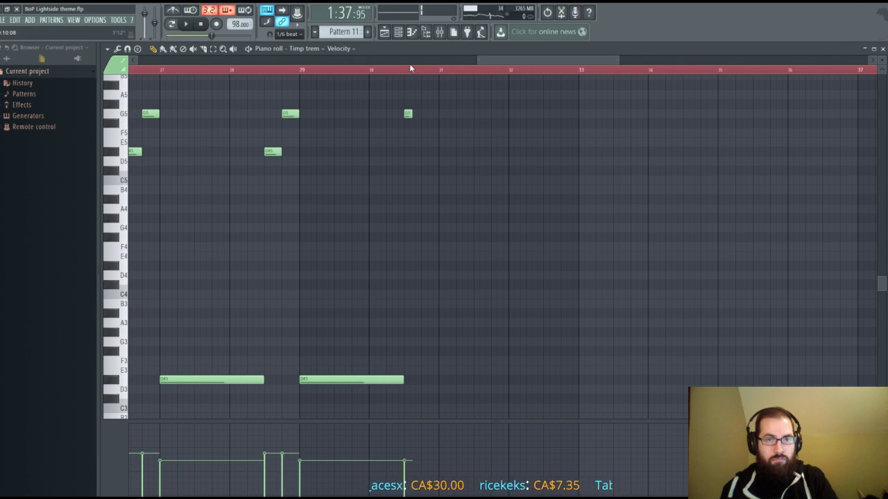
scroll(411, 69, up, 5)
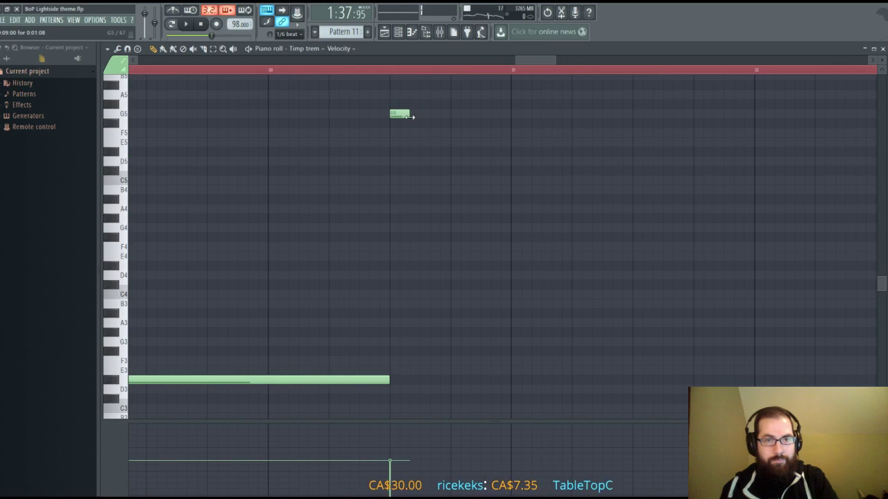
key(space)
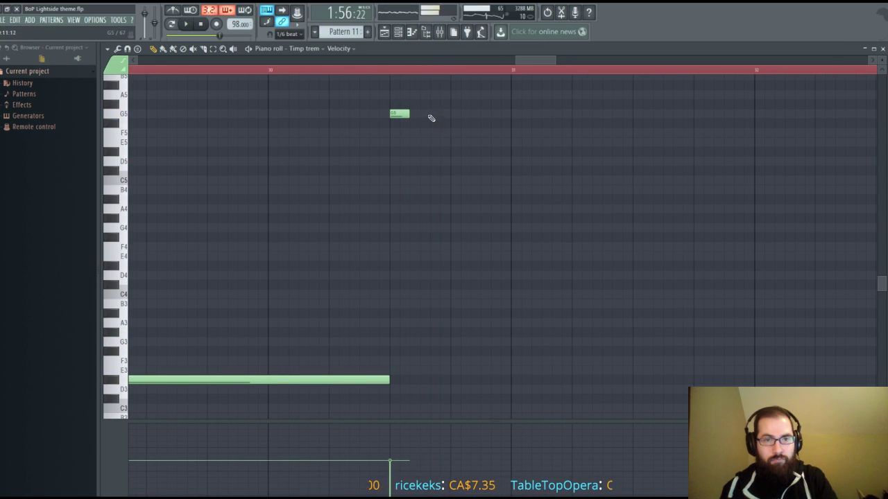
scroll(423, 76, down, 2)
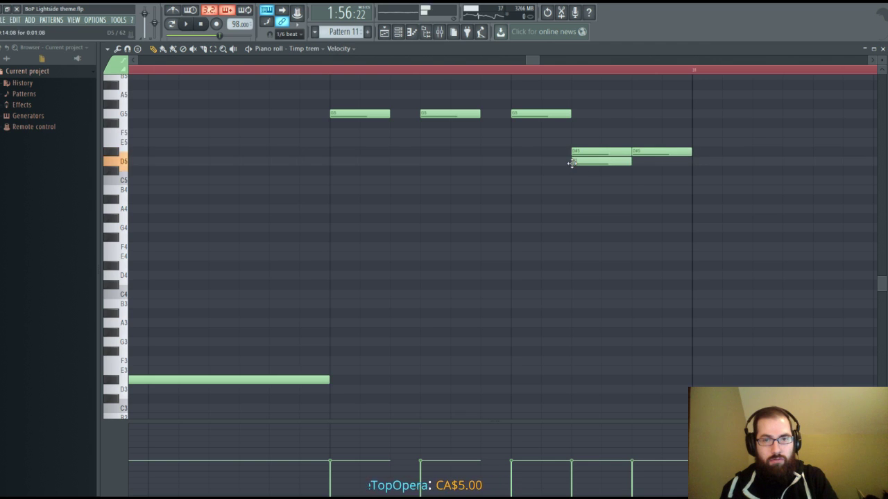
Raise the velocity of the five fill notes, add a short G5 at bar 31 and replay the phrase from bar 23.
drag(326, 90, 693, 161)
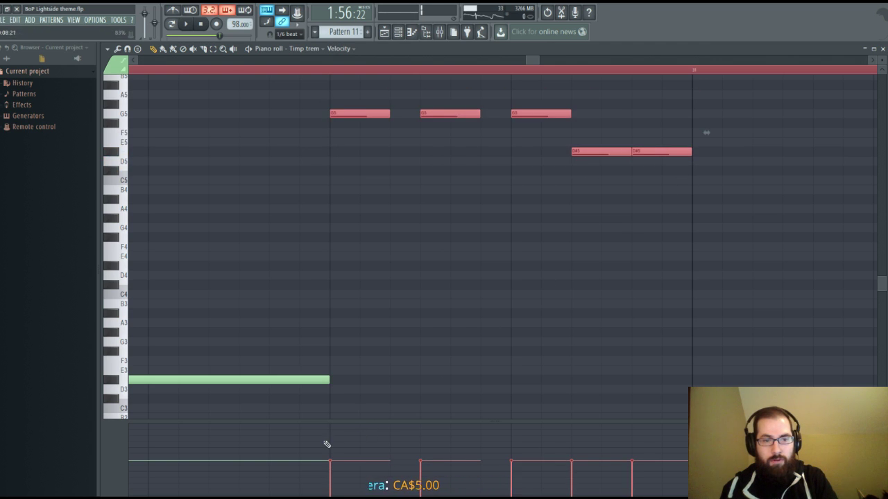
key(space)
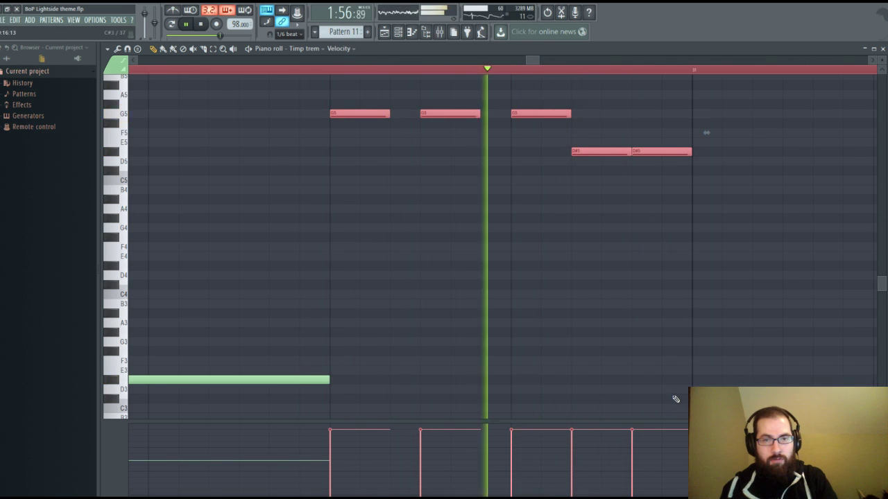
click(329, 442)
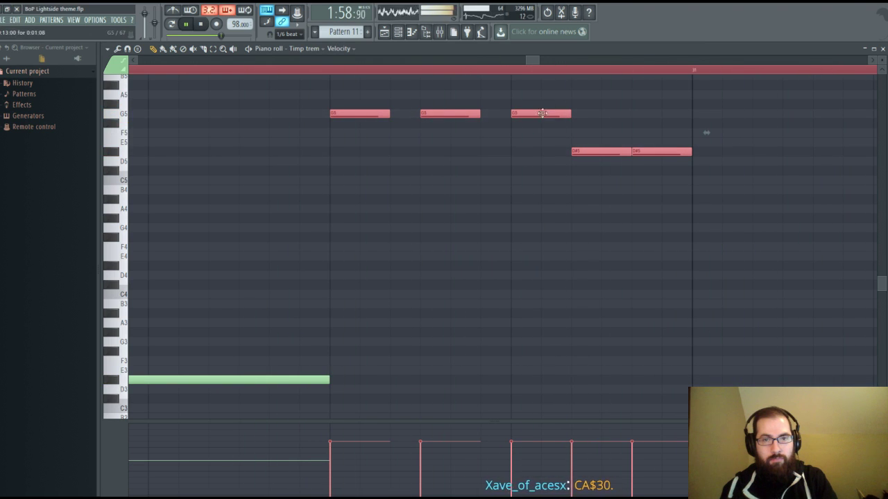
click(700, 115)
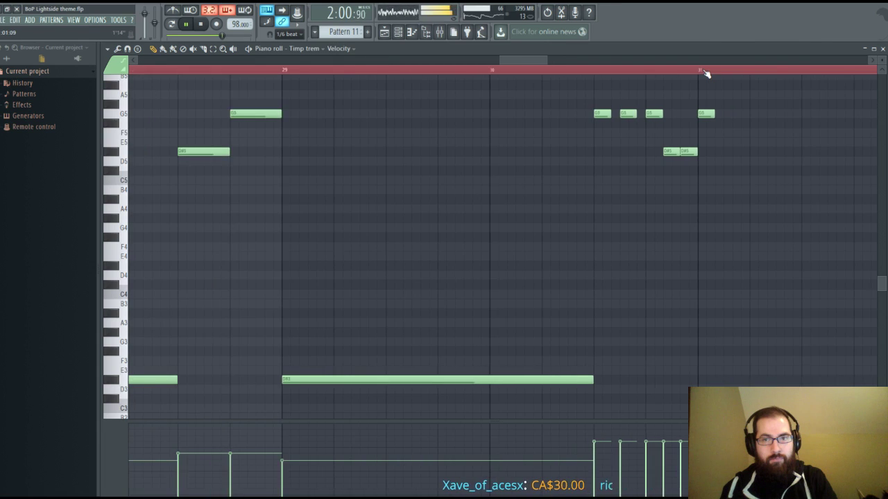
scroll(484, 73, down, 5)
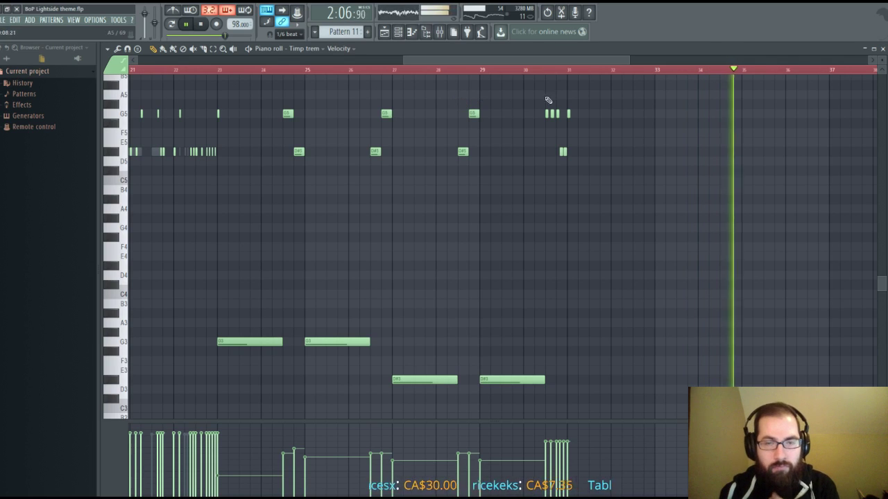
click(218, 69)
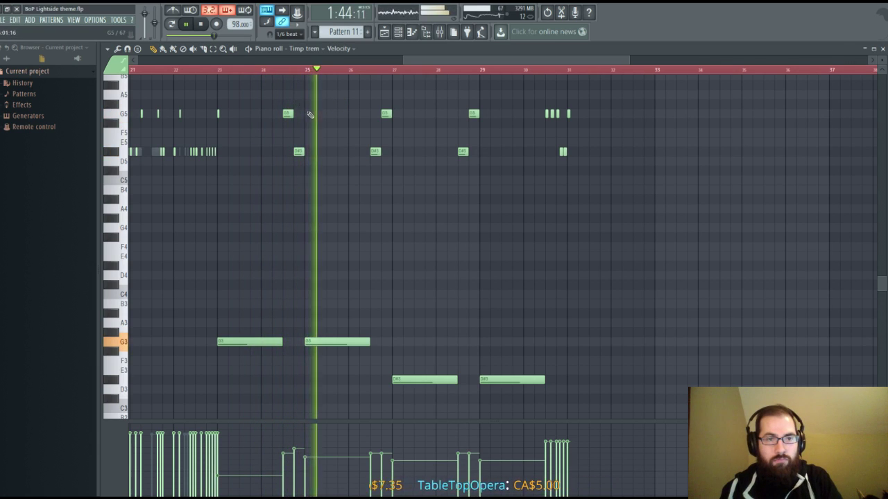
Move all the short G5 and D#5 notes from bars 24–31 of Timp trem into the Timp part at the same bars.
drag(286, 100, 608, 175)
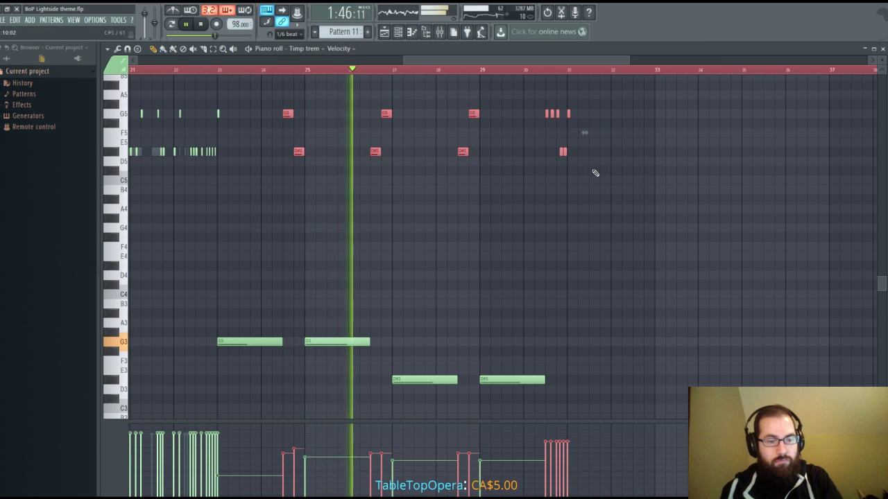
click(883, 48)
click(188, 244)
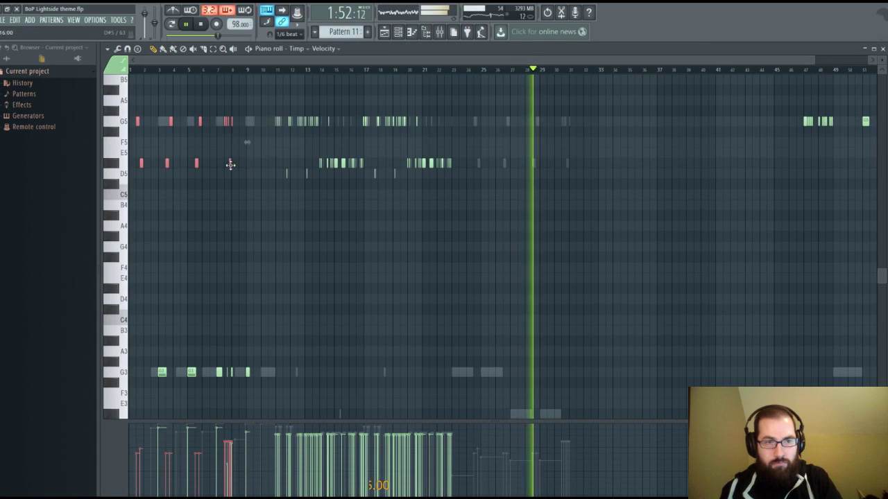
drag(230, 164, 568, 163)
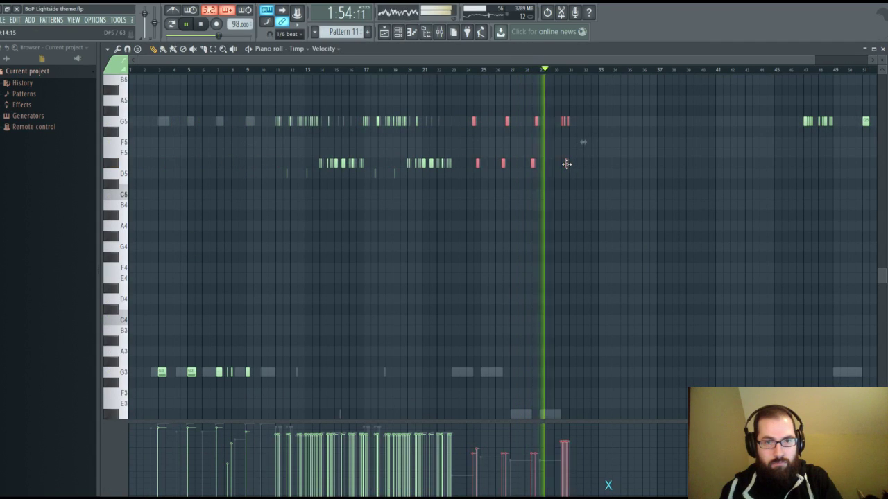
Add short Timp accents on the tremolo starts, G5 at bars 23 and 25 and D#5 at bars 27 and 29, and play them.
scroll(493, 70, up, 5)
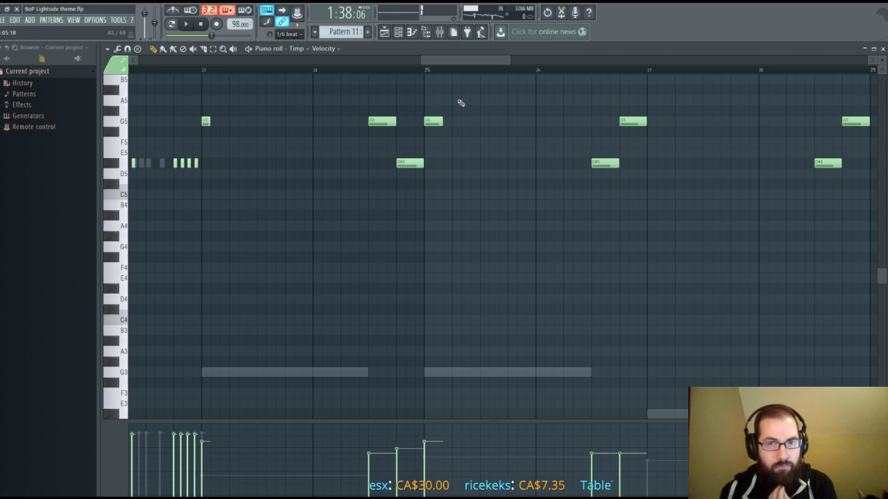
scroll(466, 75, down, 2)
drag(467, 61, 491, 61)
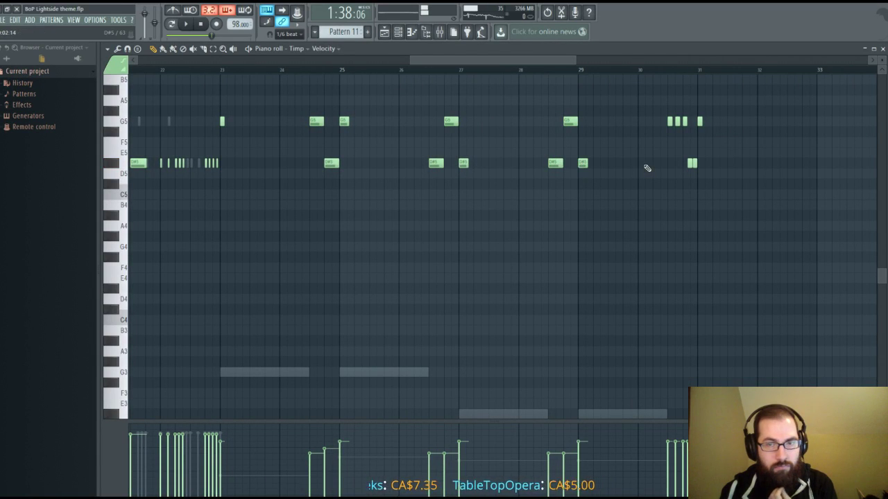
click(187, 25)
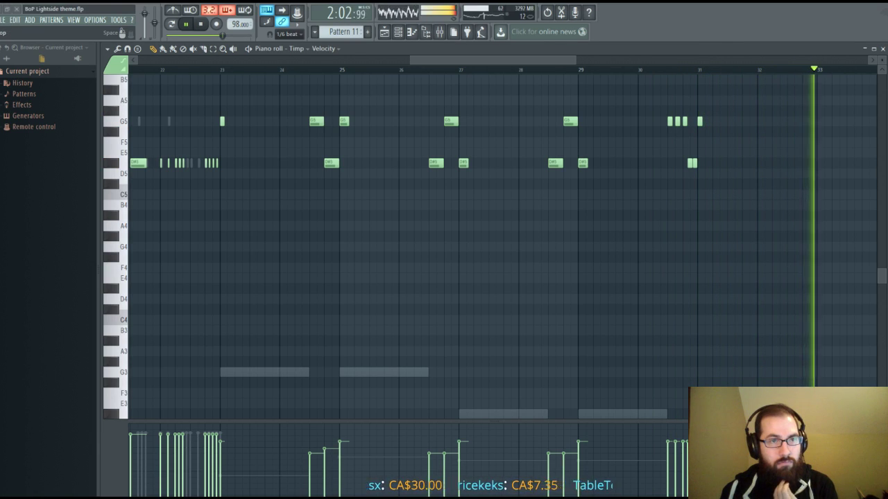
Raise the velocities of the fill leading into bar 31 and follow it with four quick G5 notes of rising velocity and a D#5.
scroll(435, 76, up, 6)
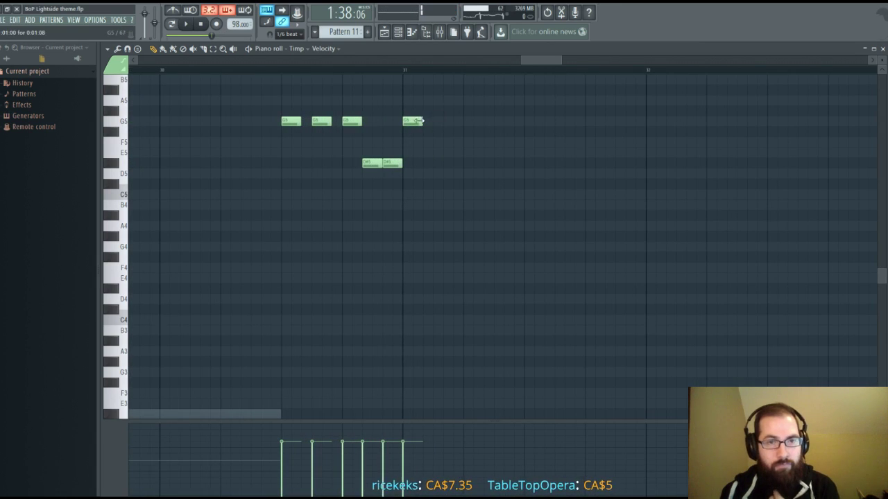
scroll(436, 74, up, 2)
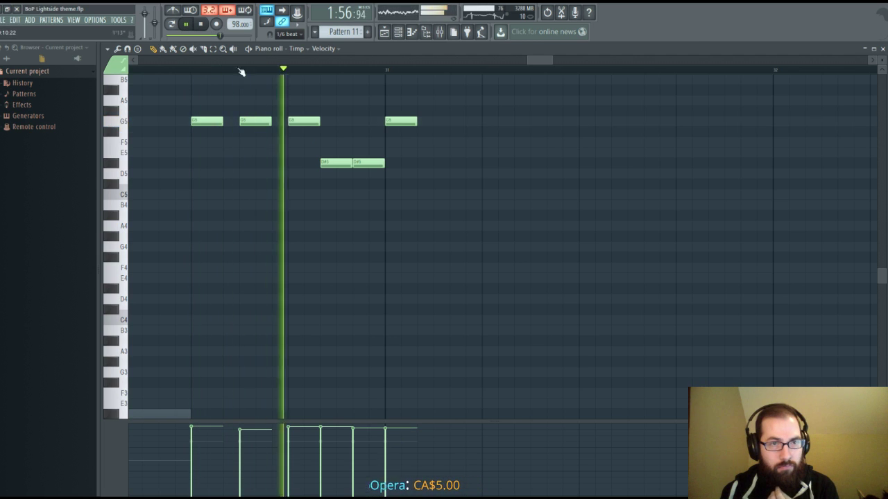
click(202, 24)
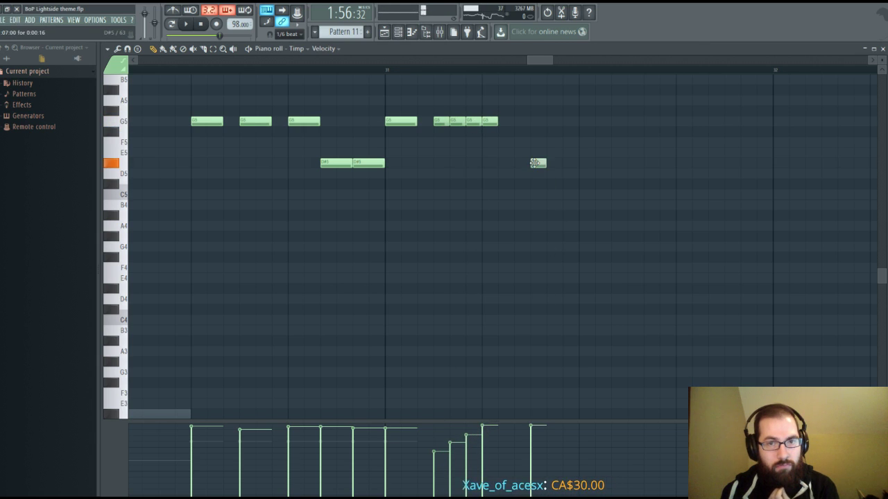
click(187, 26)
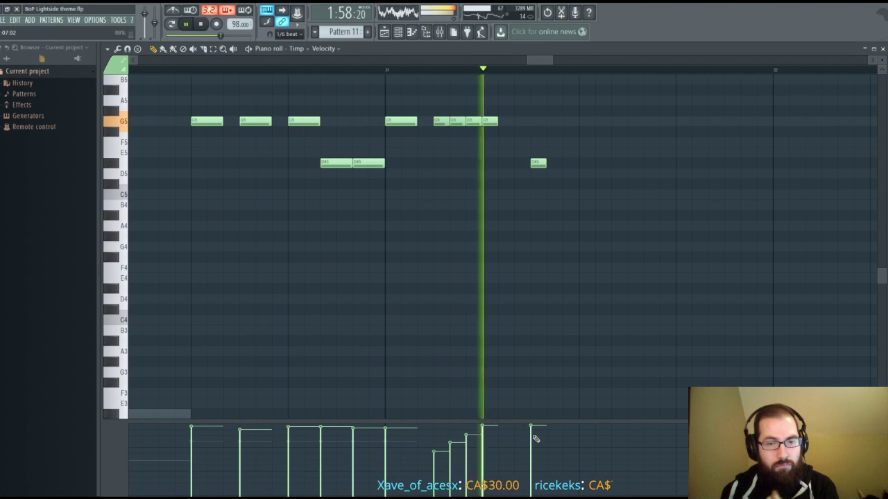
key(space)
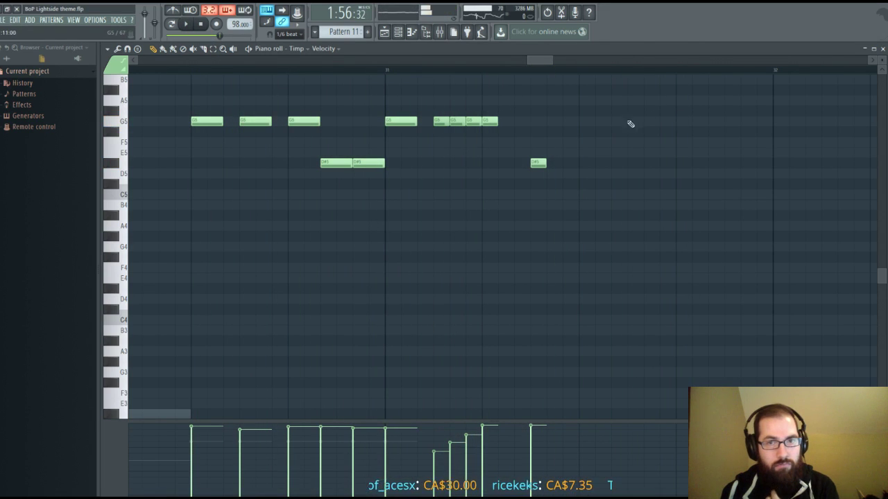
Continue bar 31 with two G5 notes and three D#5 notes, respacing the last two D#5s to lead into a short G5 at bar 32.
click(187, 23)
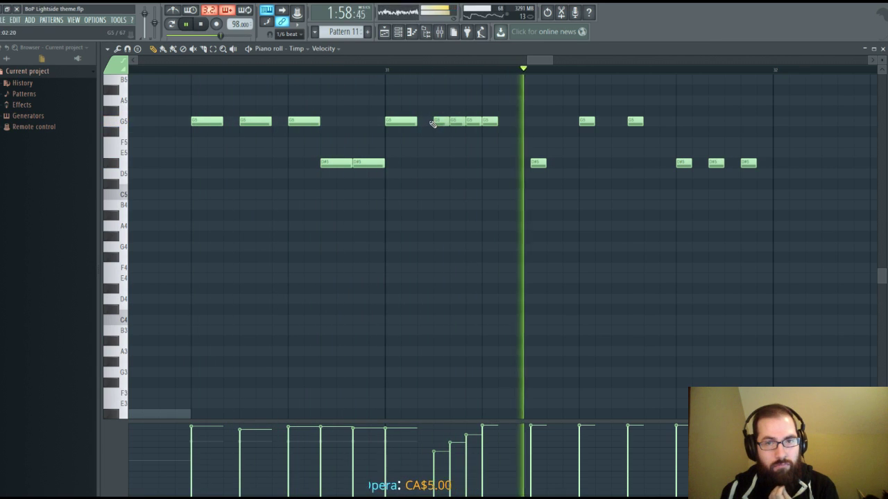
scroll(439, 73, down, 2)
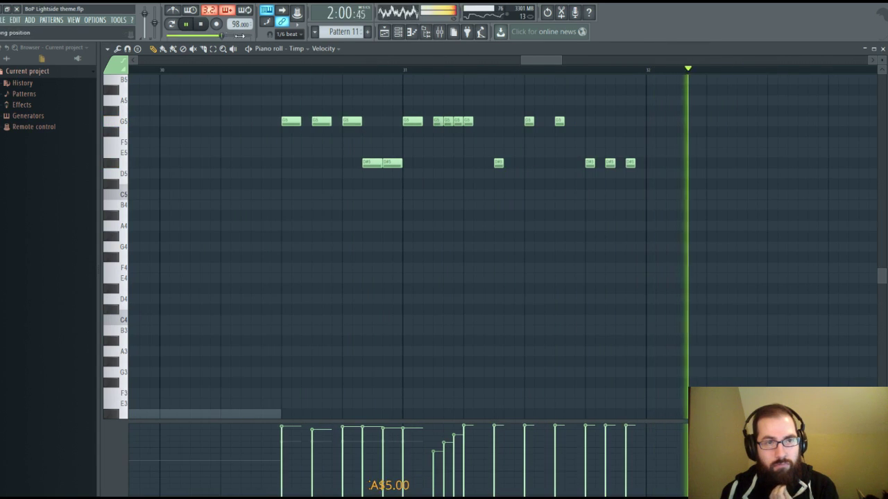
scroll(521, 70, down, 3)
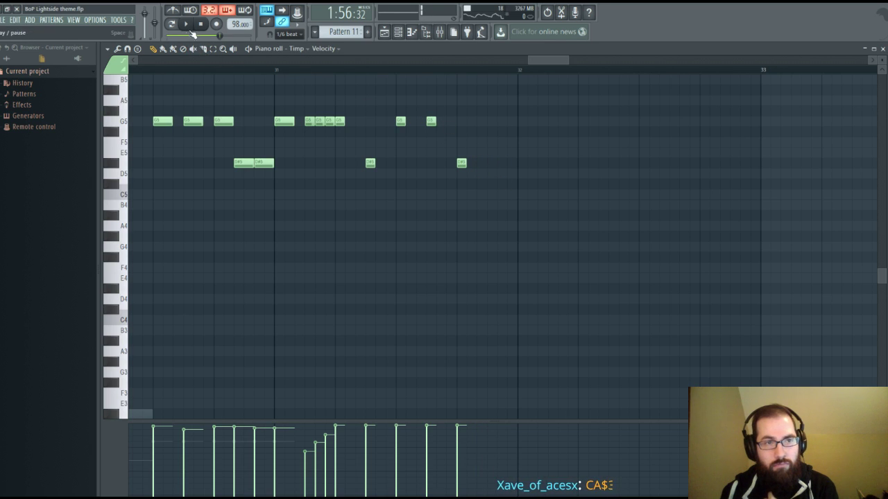
key(space)
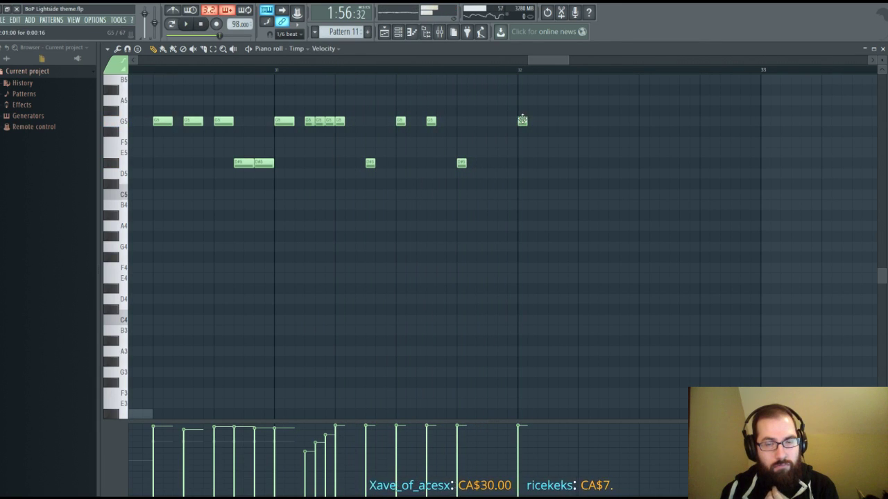
click(202, 26)
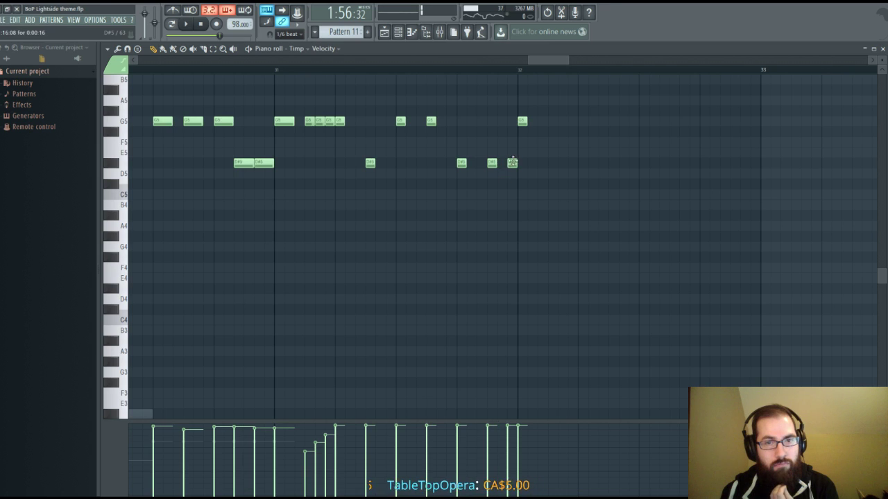
Add four quick G5 notes in bar 32, with the first three softer, followed by D#5, two G5 and D#5 notes.
click(195, 26)
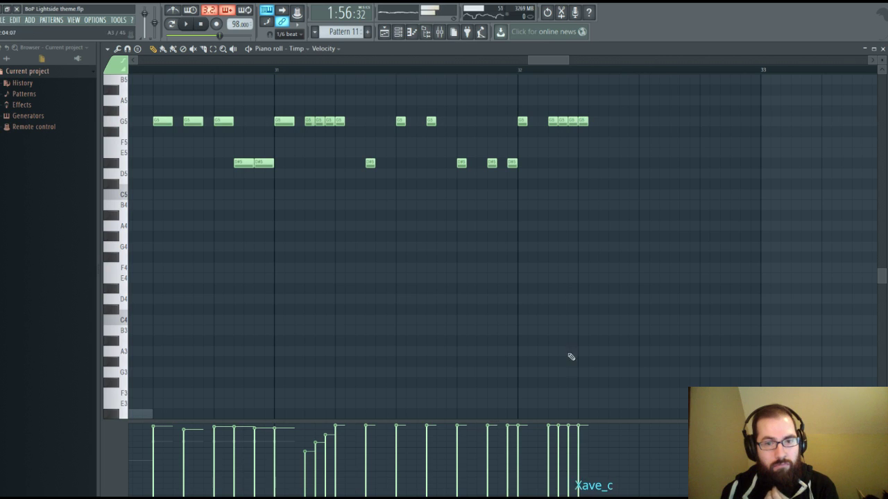
key(space)
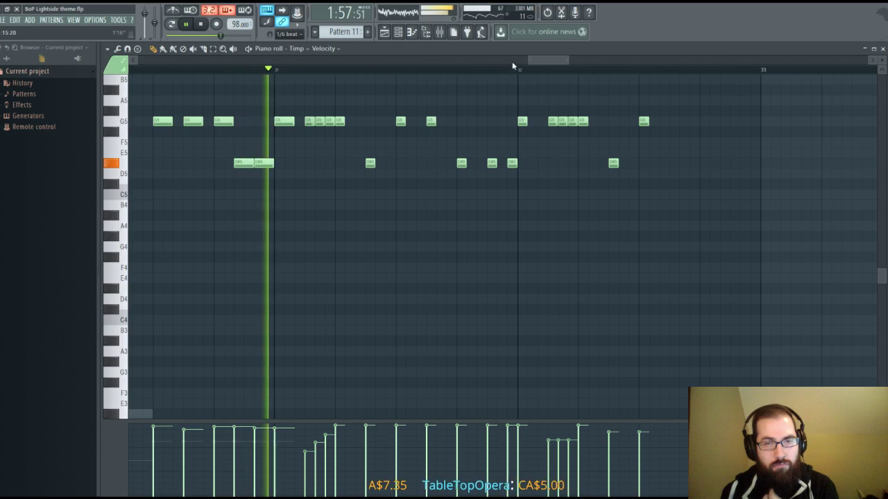
drag(549, 58, 554, 58)
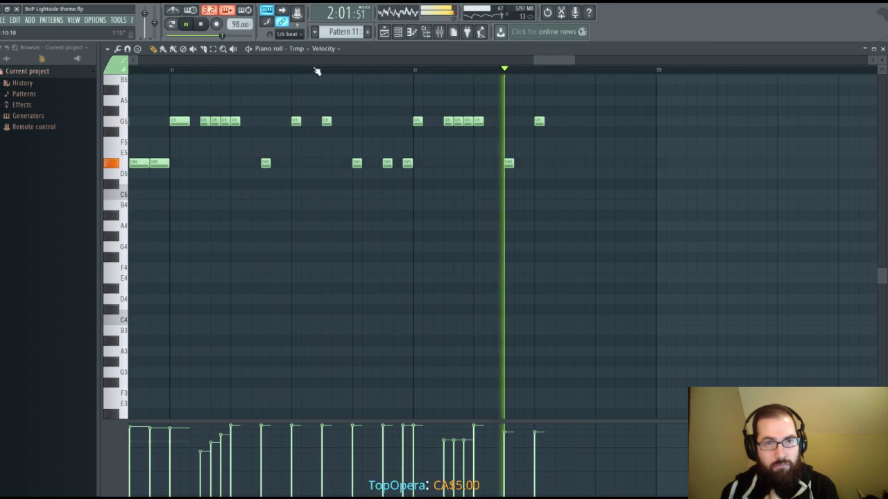
click(200, 24)
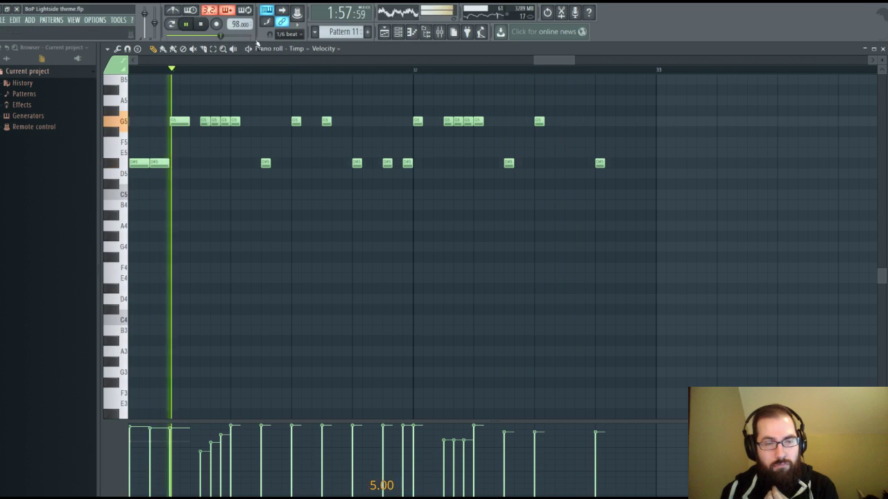
click(569, 121)
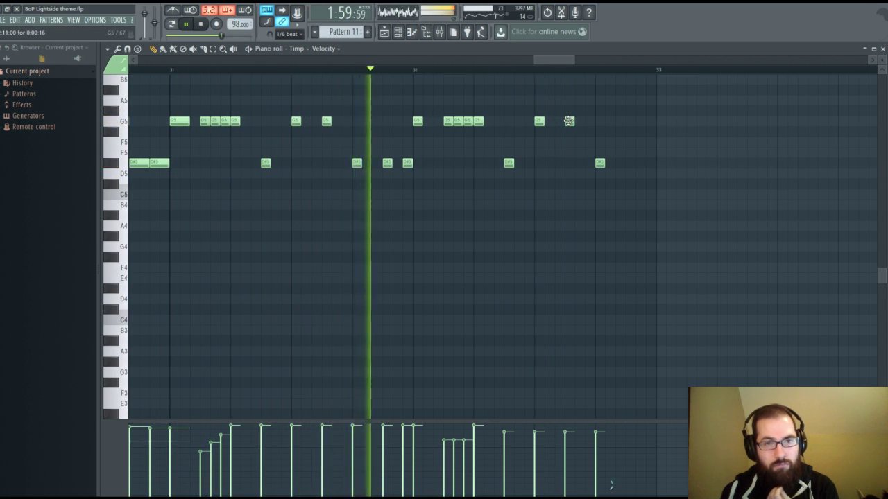
Respace the last two D#5 notes of bar 31 slightly earlier and play the phrase from bar 31.
right_click(387, 163)
click(376, 163)
drag(406, 162, 396, 162)
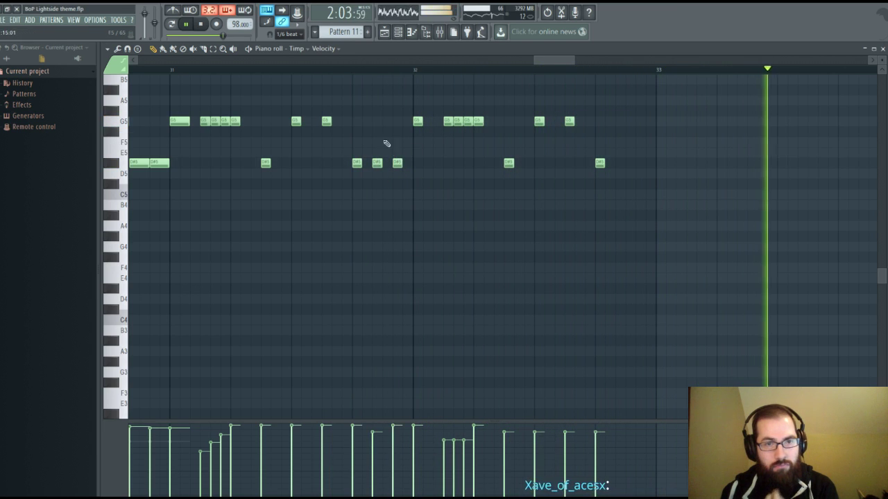
click(186, 70)
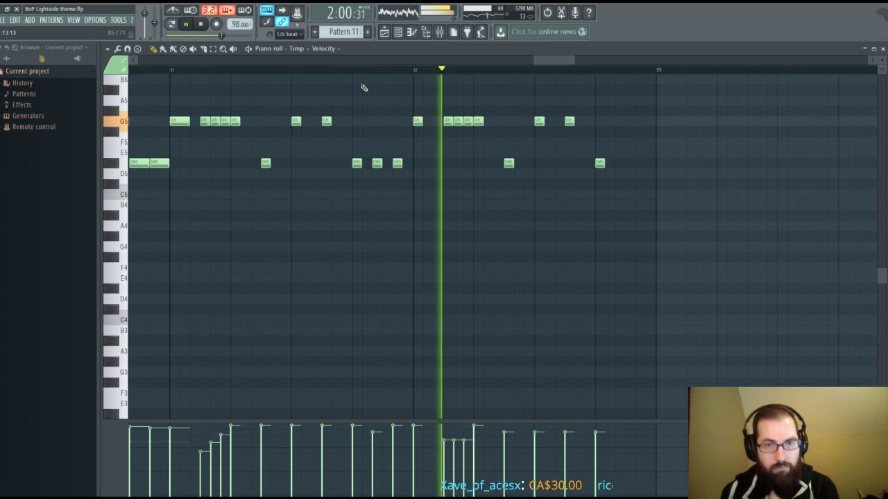
Replace bar 32's final D#5 with G5, add four quick G5 notes running into bar 33, and play the phrase.
key(space)
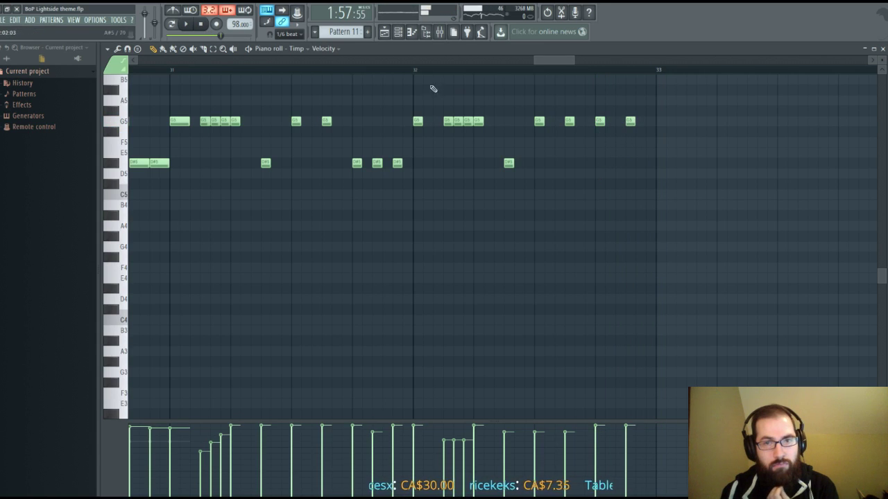
click(186, 25)
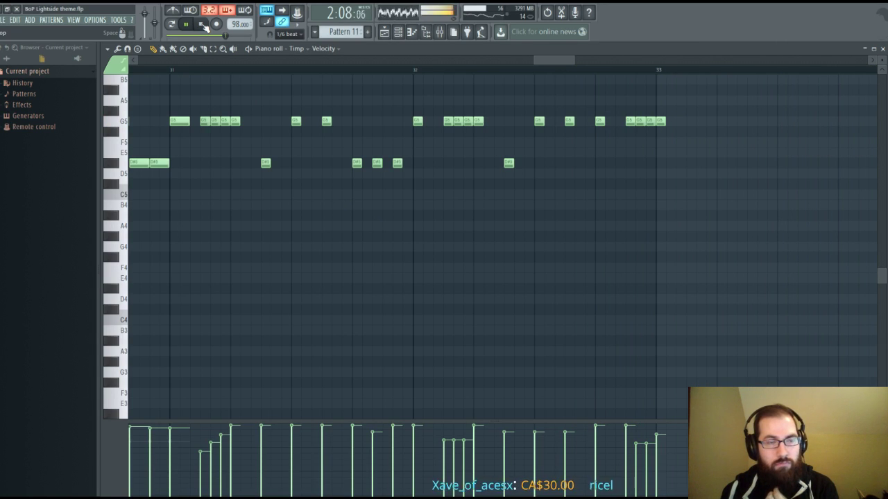
click(195, 70)
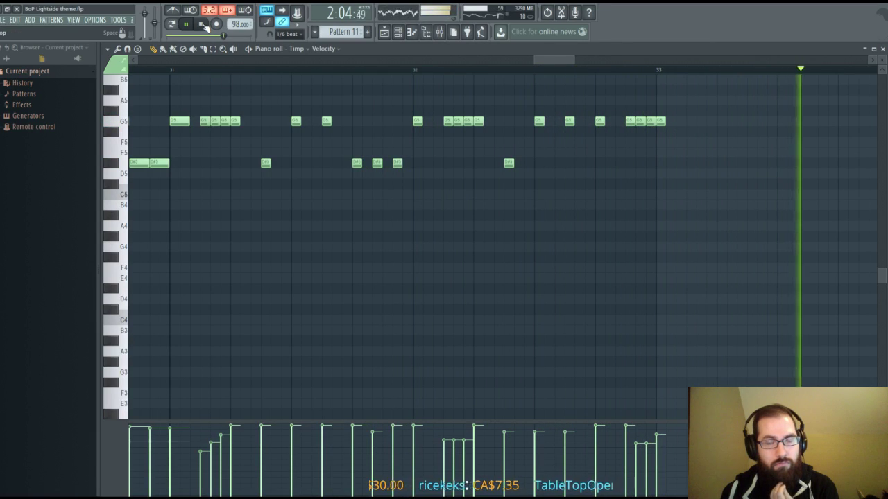
Close the Timp piano roll and bring the playlist to the front.
scroll(229, 68, down, 5)
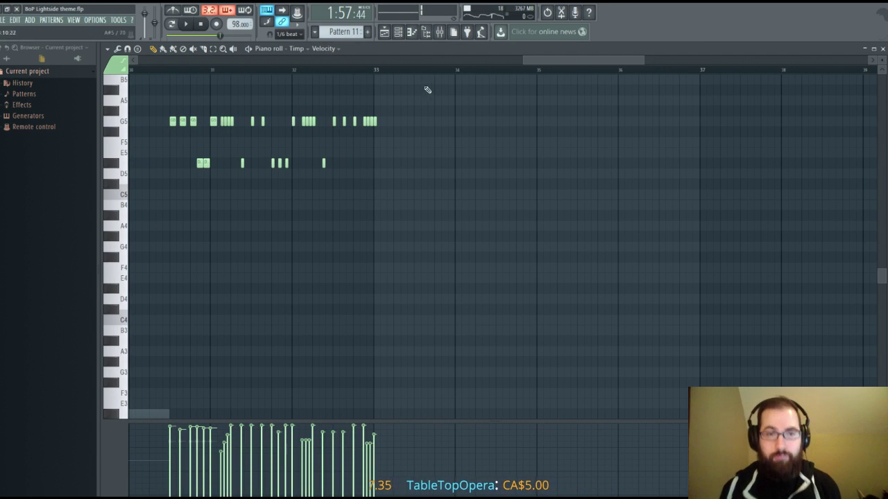
scroll(414, 73, up, 5)
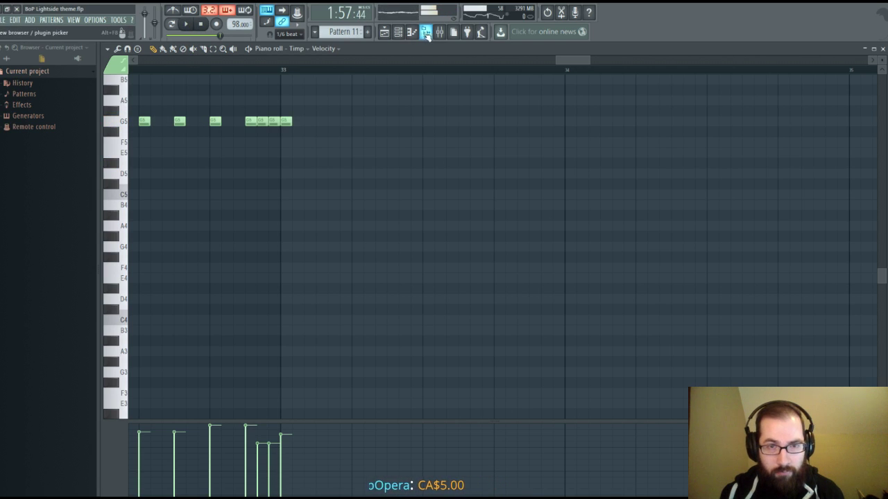
click(439, 33)
click(876, 47)
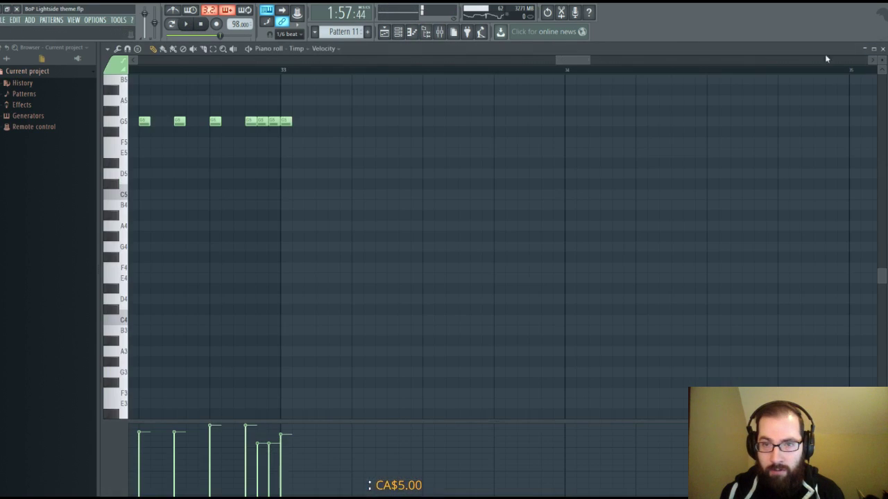
click(882, 48)
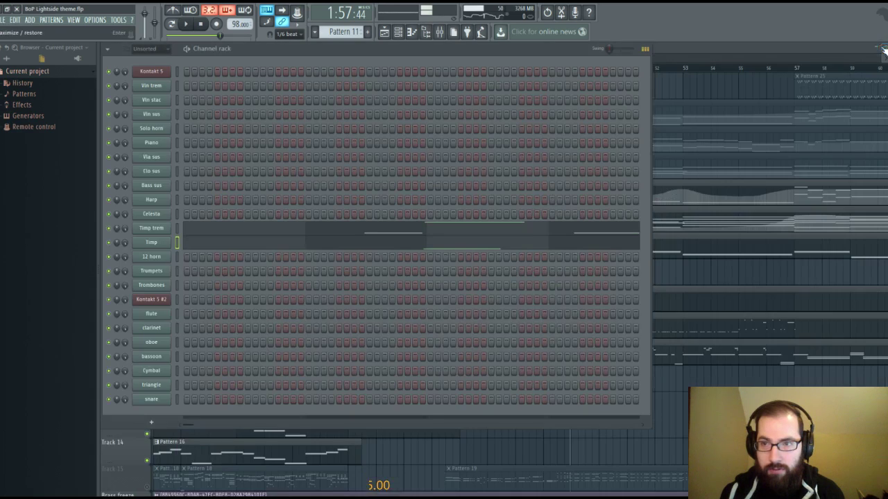
click(733, 54)
Mute the Brass freeze track, Track 17 and Track 6, and play the arrangement.
scroll(494, 388, down, 4)
click(146, 407)
click(146, 433)
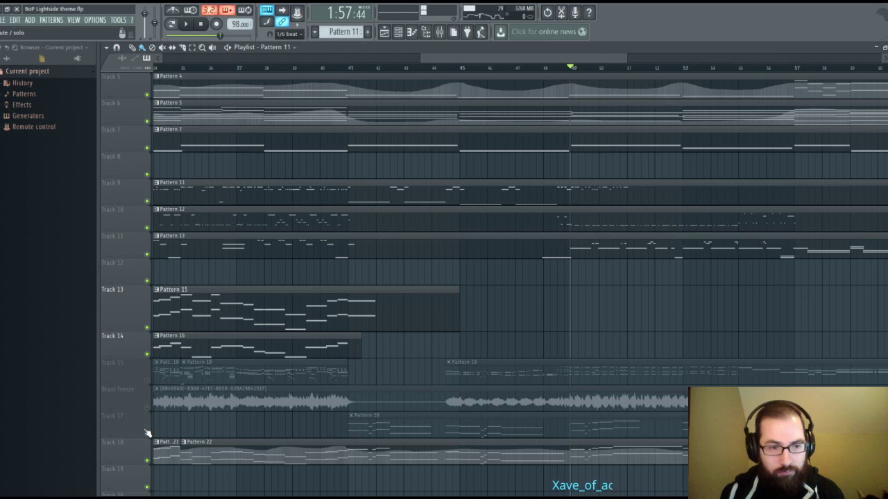
scroll(476, 261, up, 2)
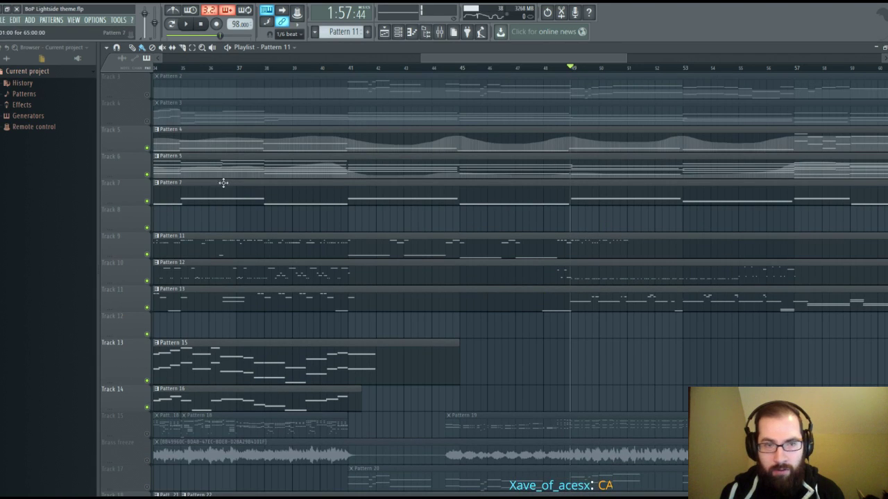
click(148, 174)
scroll(603, 330, up, 2)
scroll(647, 329, down, 4)
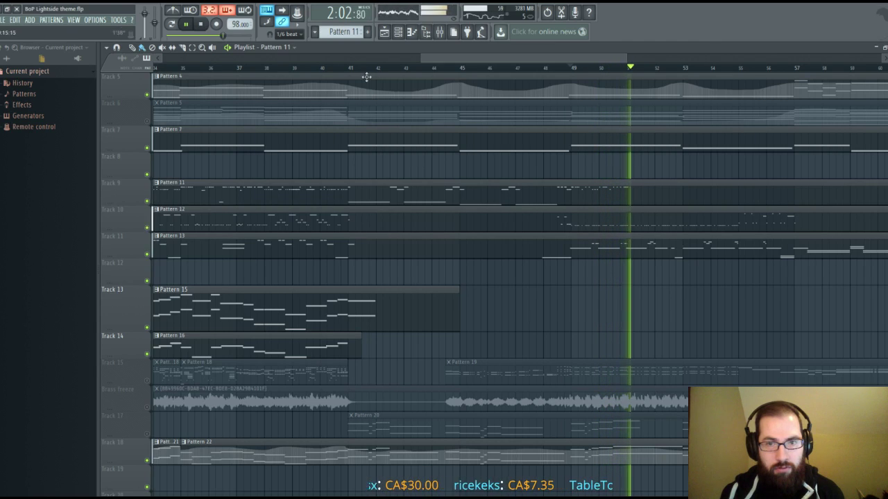
Open Pattern 11's Timp trem notes and play from about bar 29 through the new phrase.
double_click(639, 182)
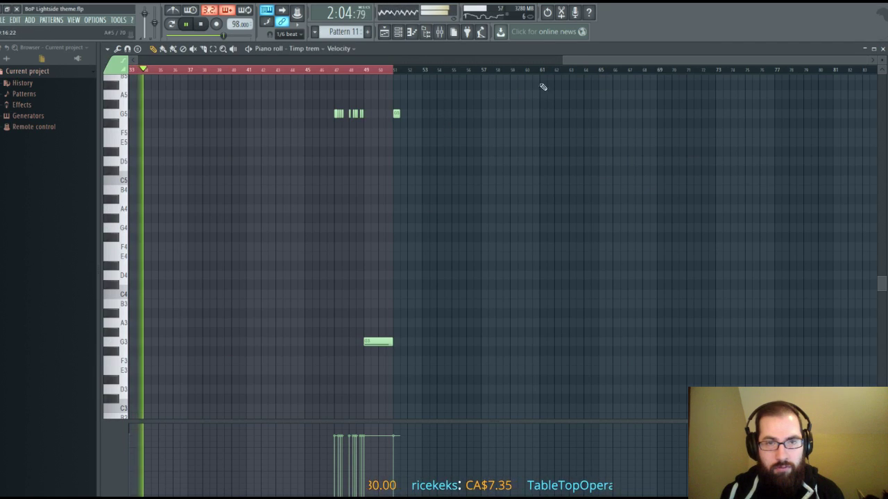
drag(577, 61, 339, 59)
click(287, 70)
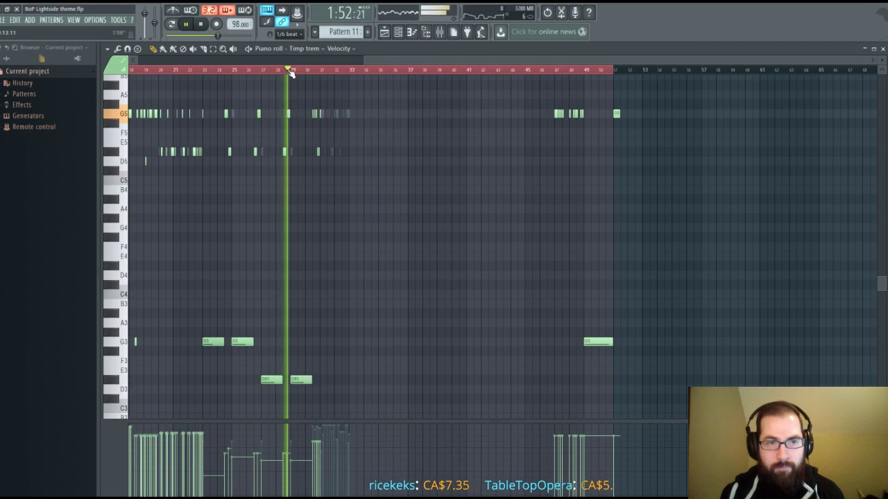
scroll(435, 59, up, 3)
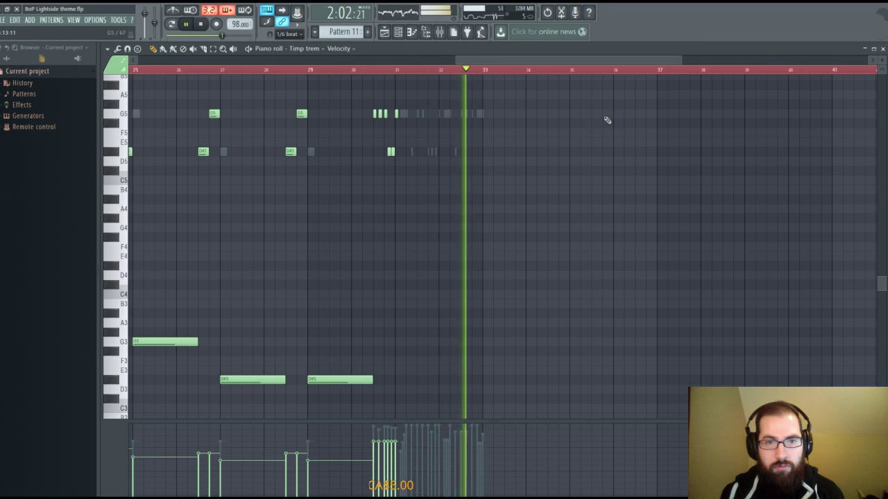
Open Pattern 11's Timp notes and play the passage leading into bar 33 from an earlier bar.
key(F6)
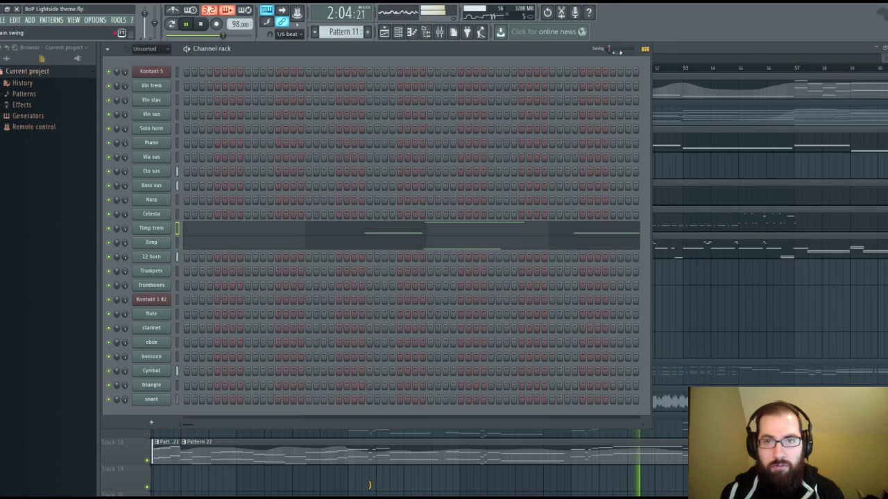
click(178, 242)
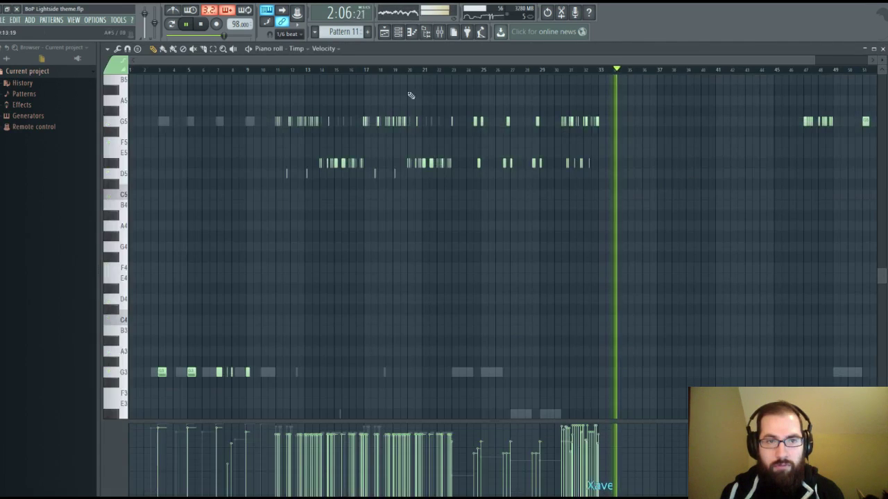
scroll(485, 61, up, 6)
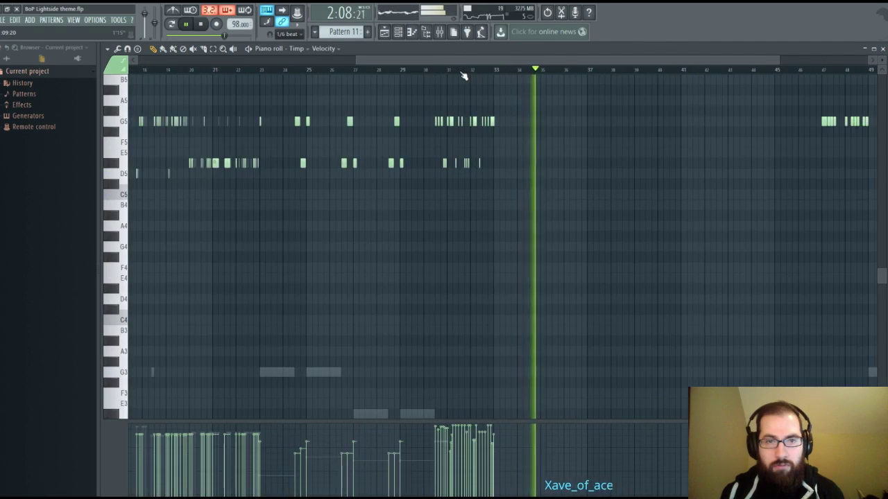
click(152, 70)
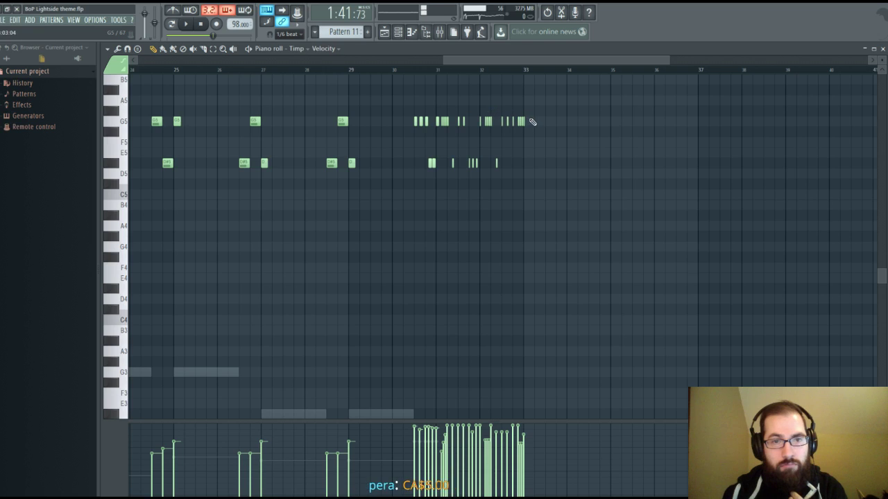
Duplicate the Timp phrase of bars 31–32 into bars 33–34, move its closing note to F5 at bar 35, and play it.
scroll(539, 73, up, 2)
drag(545, 85, 405, 174)
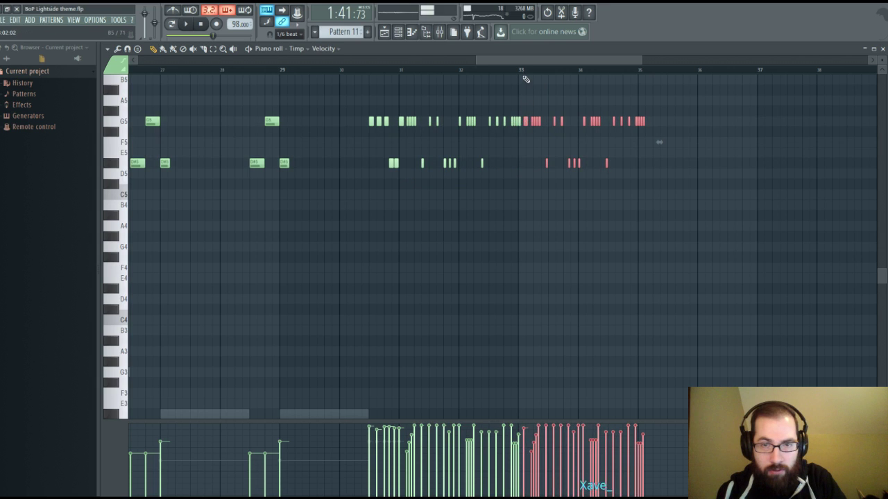
scroll(525, 73, up, 3)
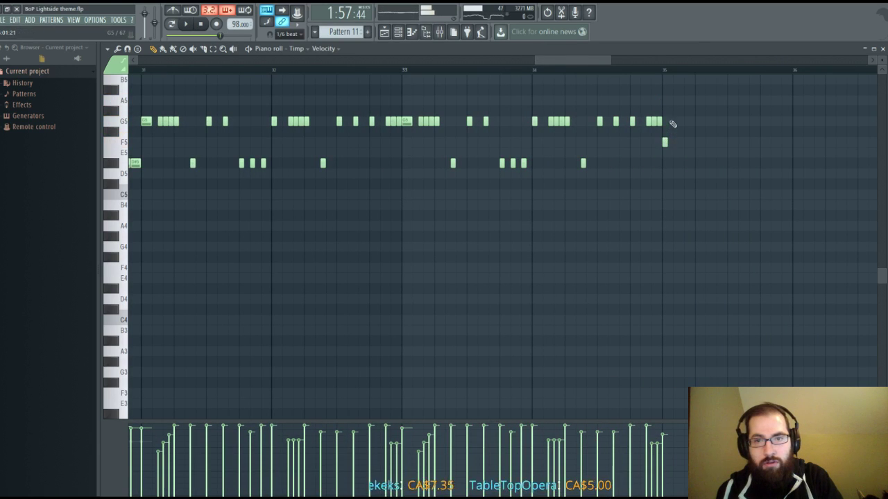
click(409, 72)
key(space)
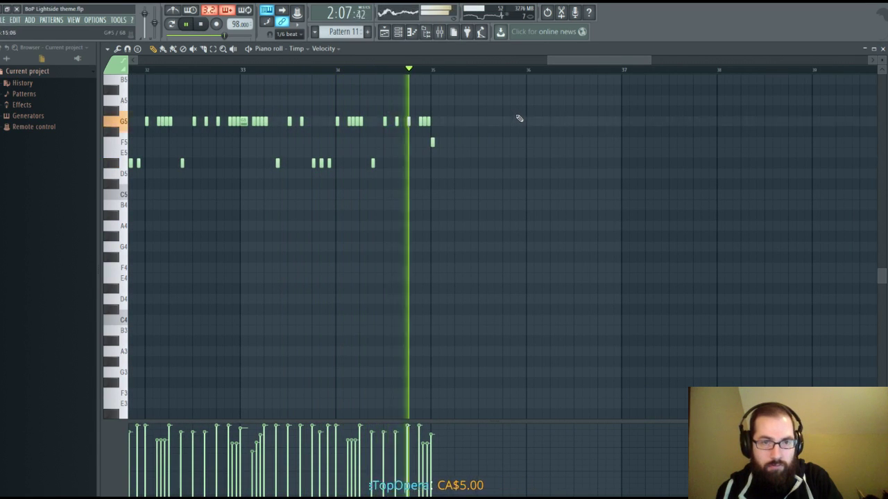
Delete the F5 at bar 35 and copy the bars 33–34 phrase to bars 35–36, with upper notes on F5 and lower notes on C5.
right_click(432, 142)
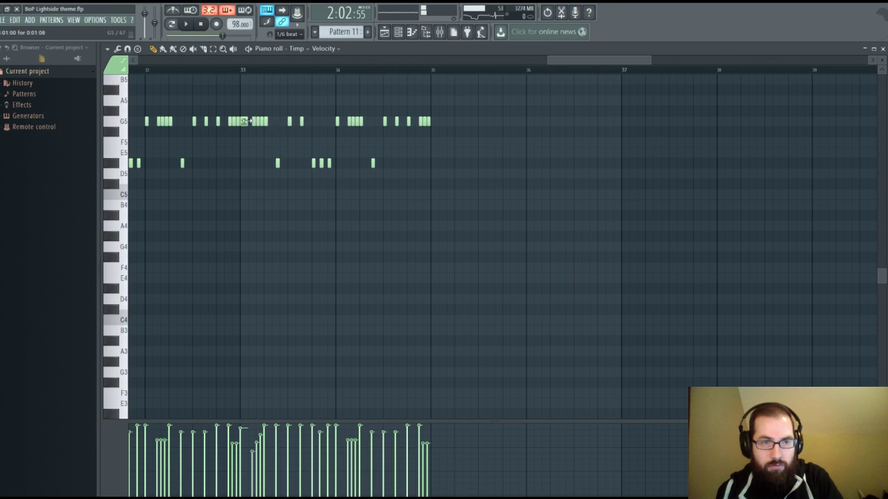
drag(245, 130, 241, 122)
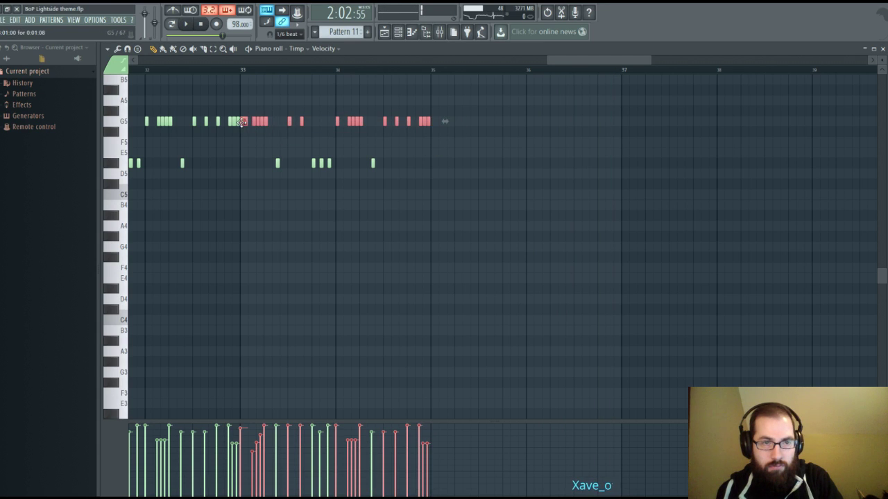
drag(477, 110, 243, 169)
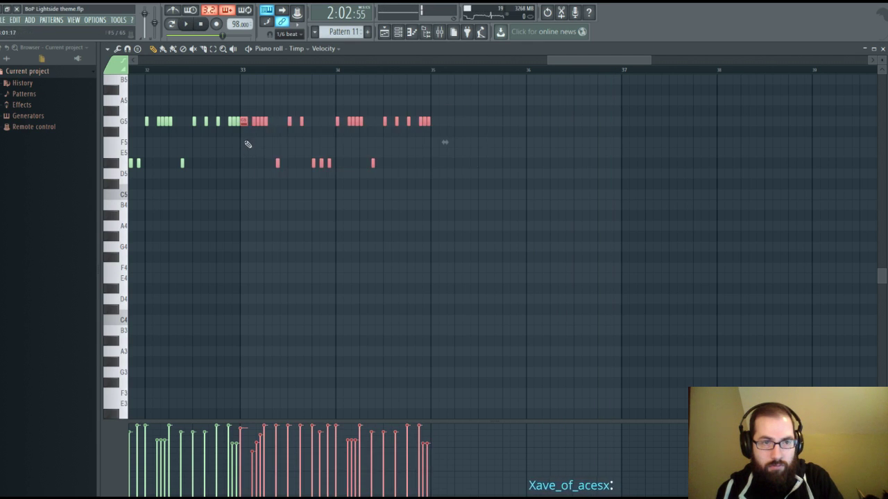
drag(241, 122, 430, 146)
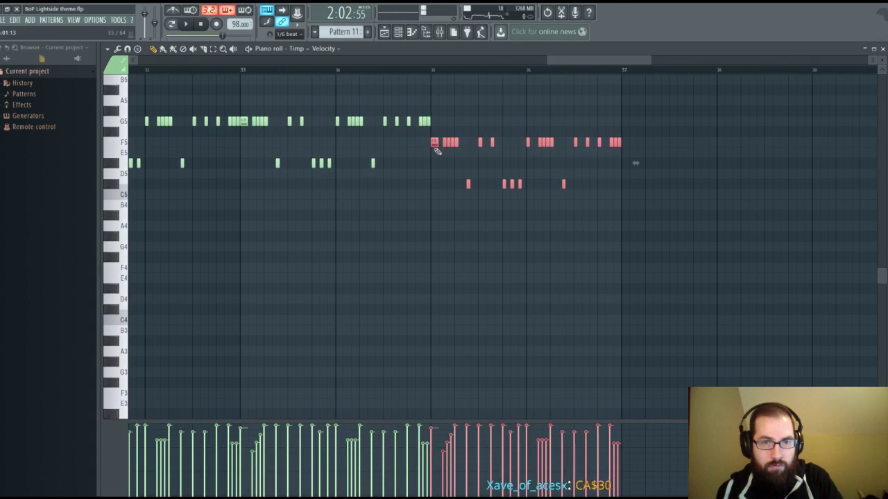
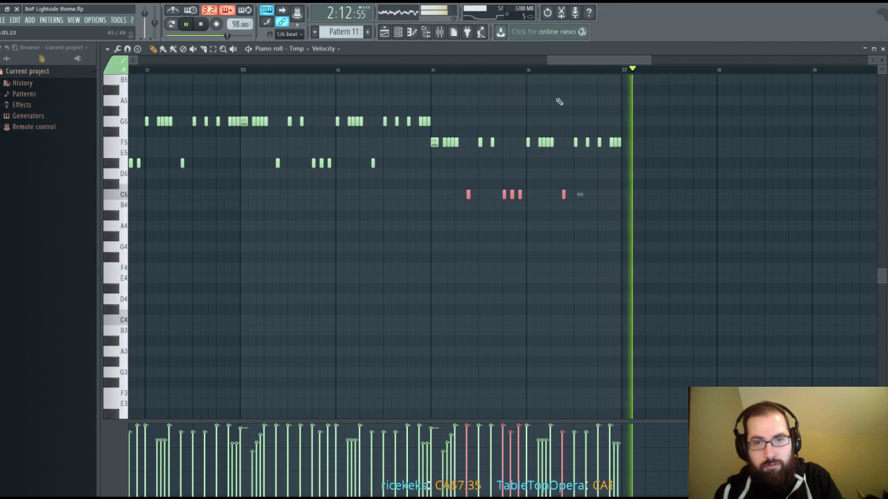
key(space)
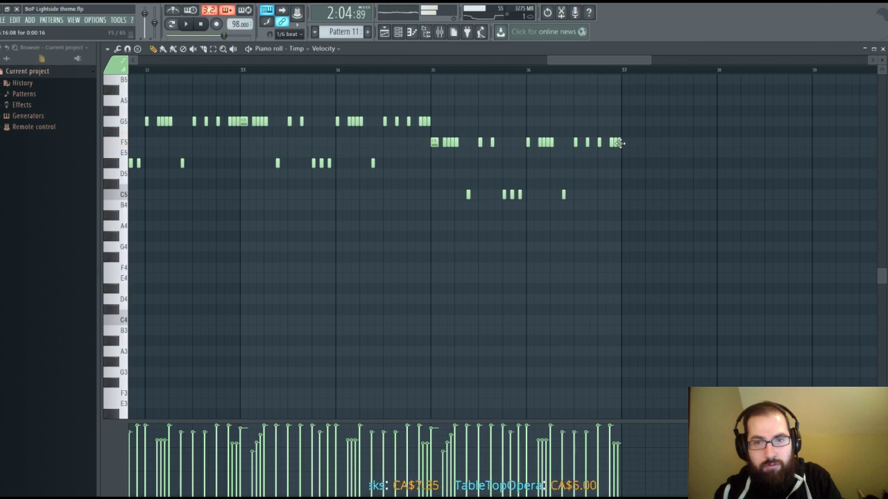
Duplicate the F5/C5 phrase of bars 35–36 into bars 37–38 and play it.
drag(632, 127, 431, 206)
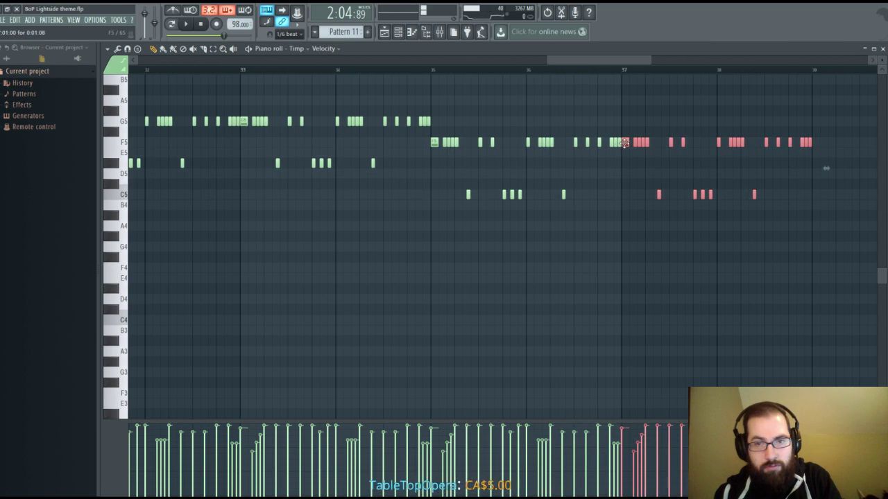
drag(588, 60, 615, 61)
ctrl+scroll(605, 76, down, 2)
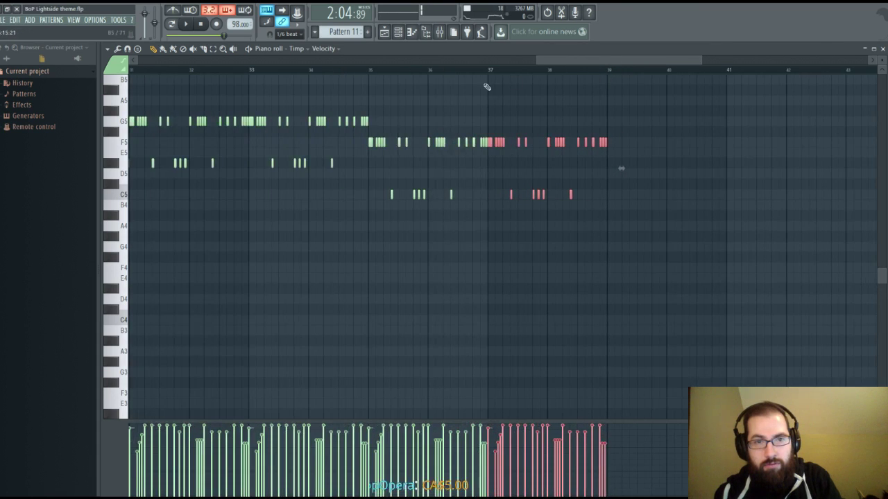
key(space)
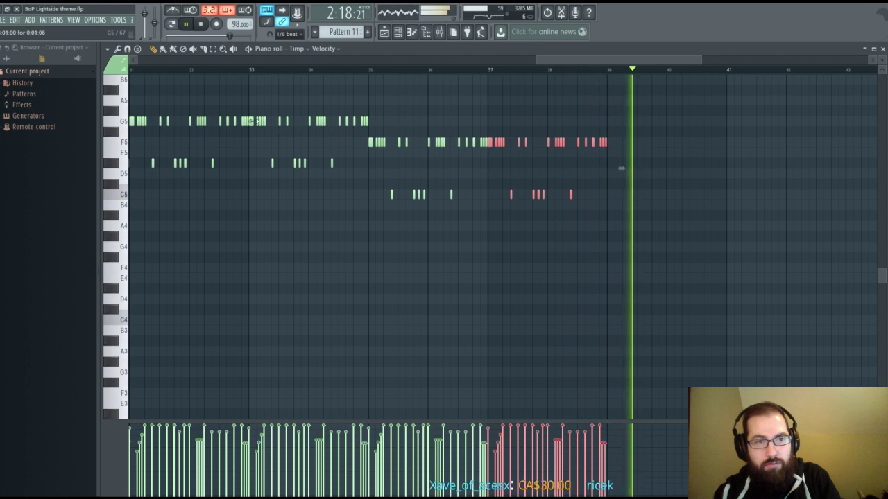
Add Timp G5 notes at the starts of bars 39 and 40, a D#5 on bar 39's fourth beat and a G5 on bar 40's.
click(620, 168)
click(609, 121)
click(584, 70)
scroll(569, 73, up, 2)
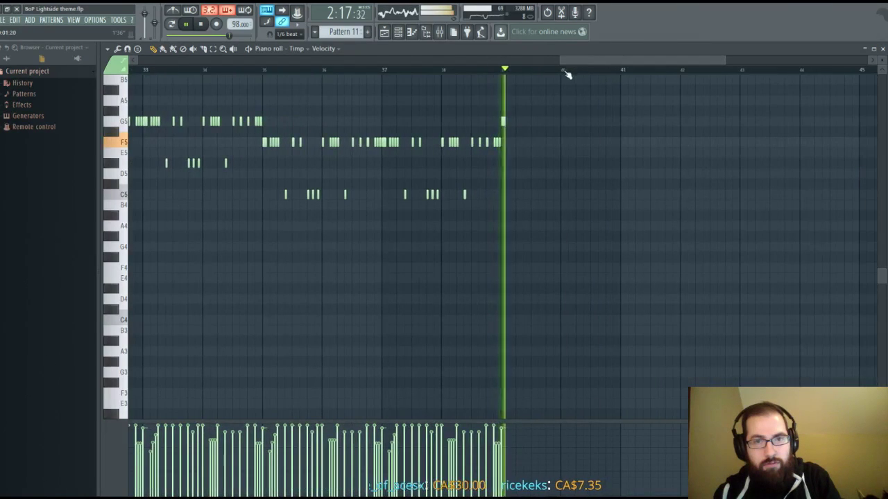
click(569, 121)
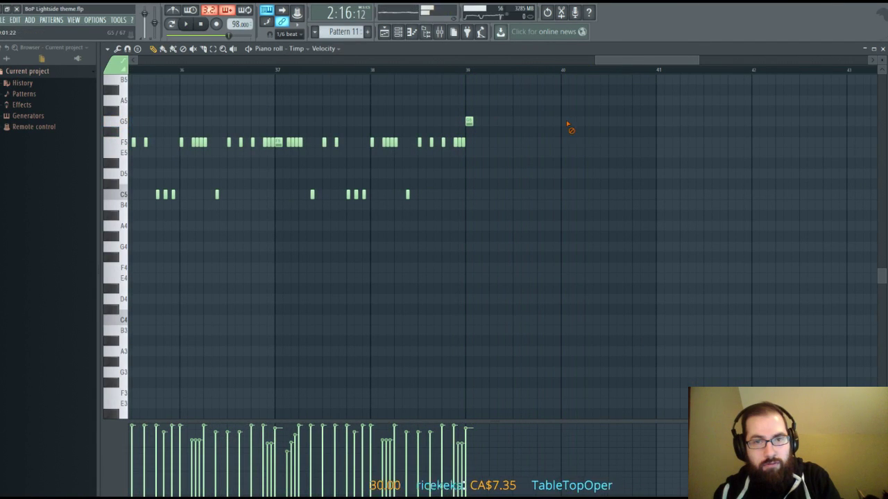
key(space)
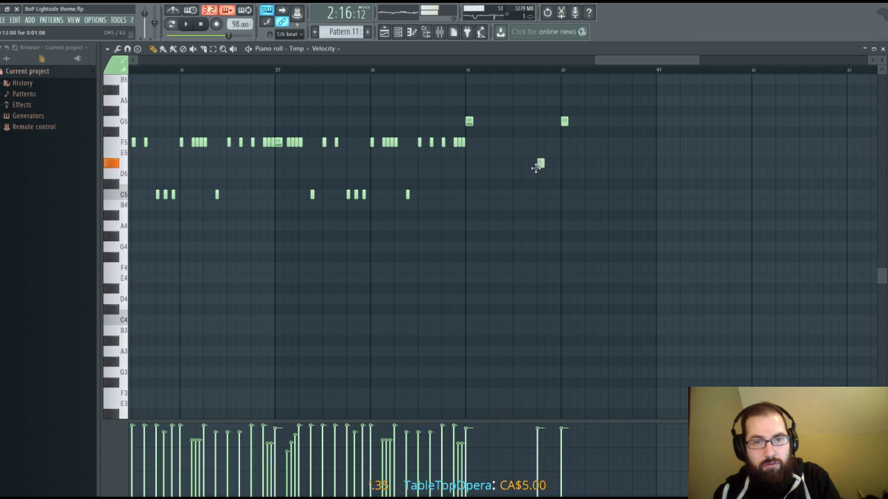
key(space)
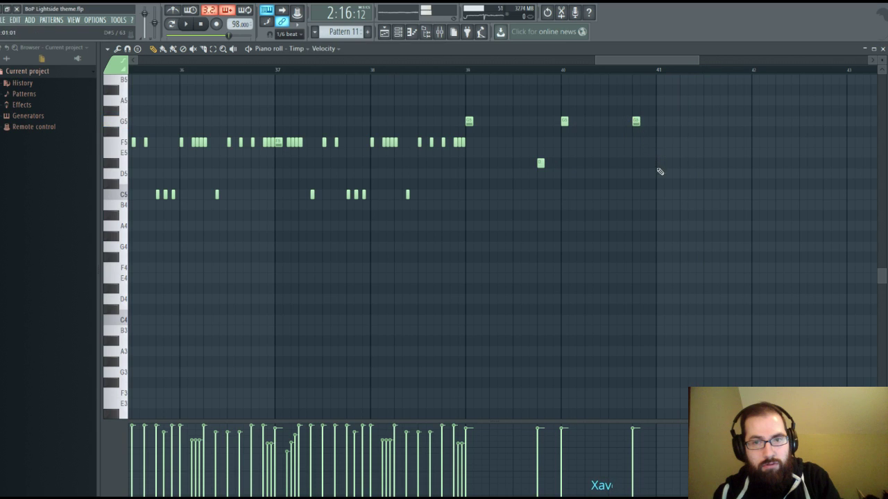
Add Timp D#5 notes on the first and fourth beats of bars 41 and 42, plus a G5 at bar 43, and play from bar 39.
key(space)
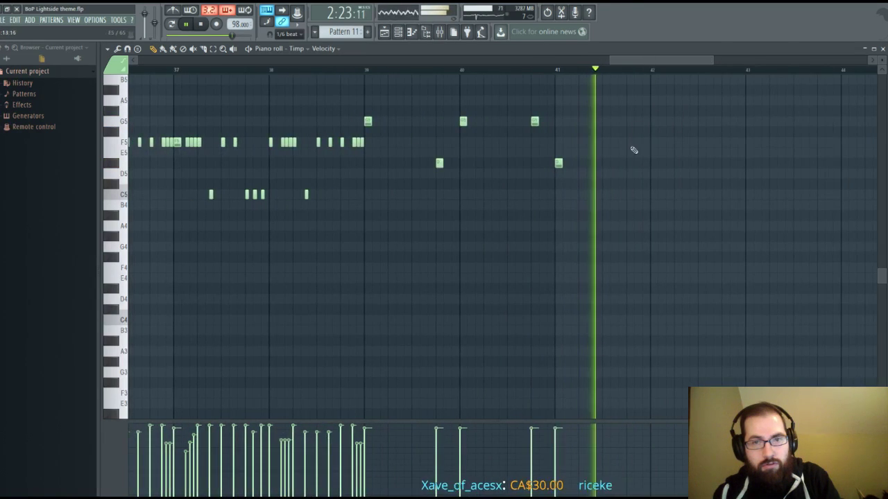
click(633, 163)
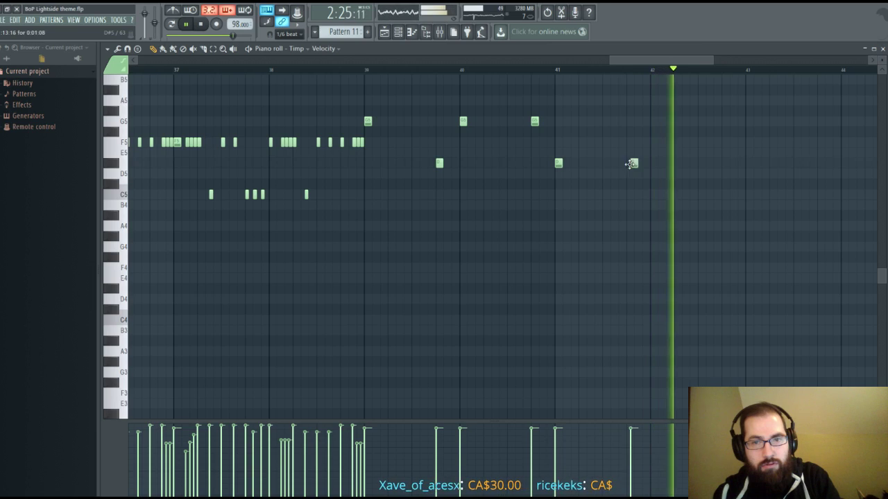
drag(633, 163, 630, 163)
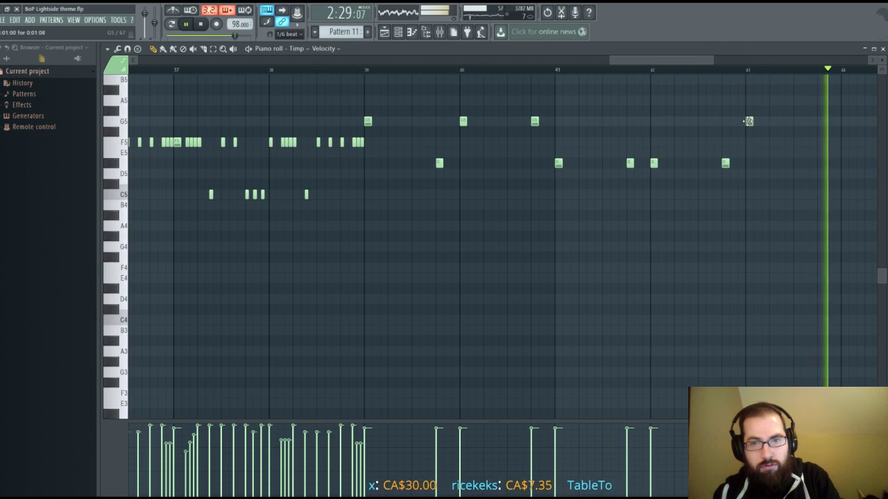
click(360, 71)
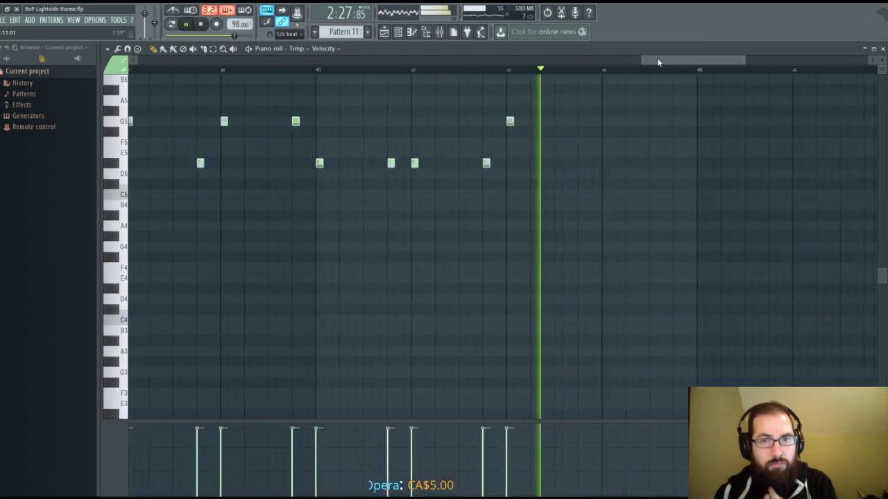
Add Timp G5 notes on bar 43's fourth beat and bar 44's first, D#5 on bar 44's fourth and bar 45's first, and play from bar 41.
click(513, 121)
click(536, 121)
click(608, 163)
click(636, 163)
drag(645, 170, 645, 166)
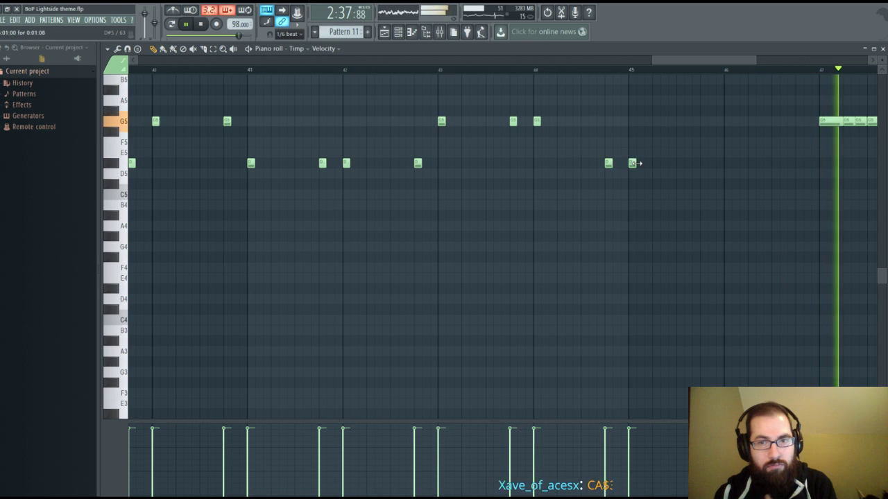
click(249, 71)
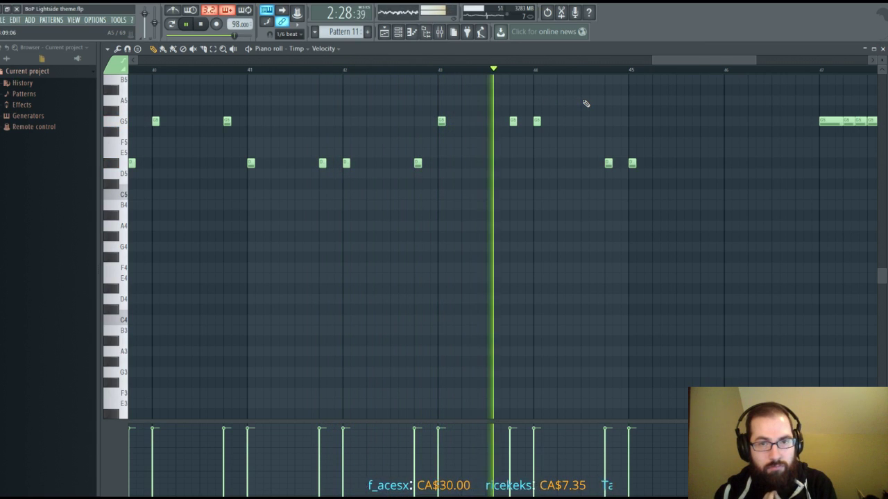
Replace the last two D#5 notes with a G5 on bar 44's fourth beat and an F5 at bar 45, and play from bar 43.
click(608, 142)
right_click(608, 163)
right_click(631, 163)
right_click(609, 143)
click(611, 122)
drag(611, 122, 608, 122)
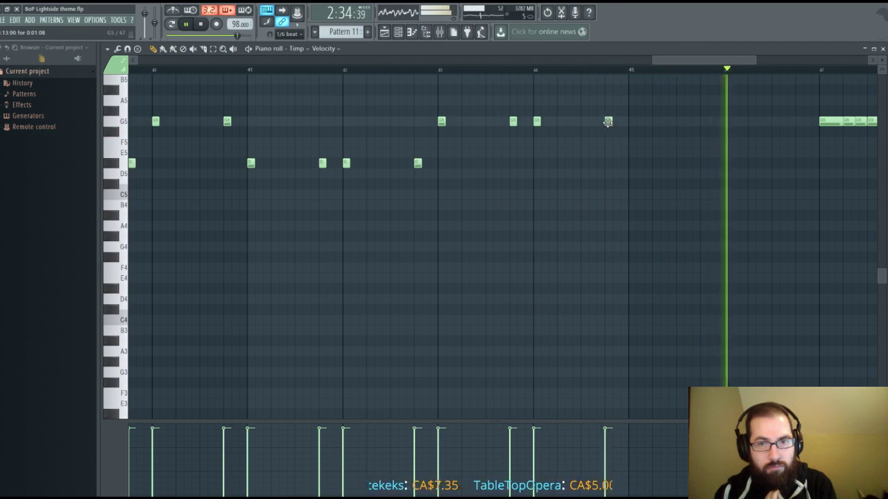
click(437, 69)
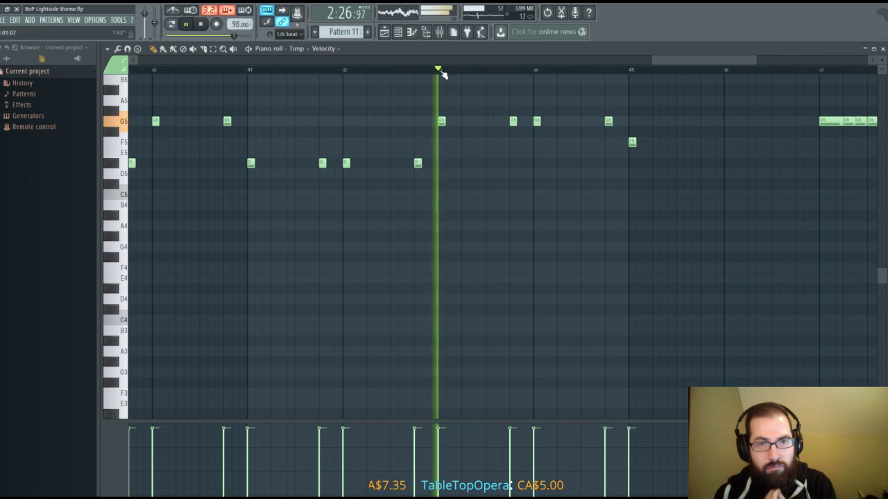
Solo mixer tracks 8 and 23 and play the Timp part from bar 44.
click(441, 33)
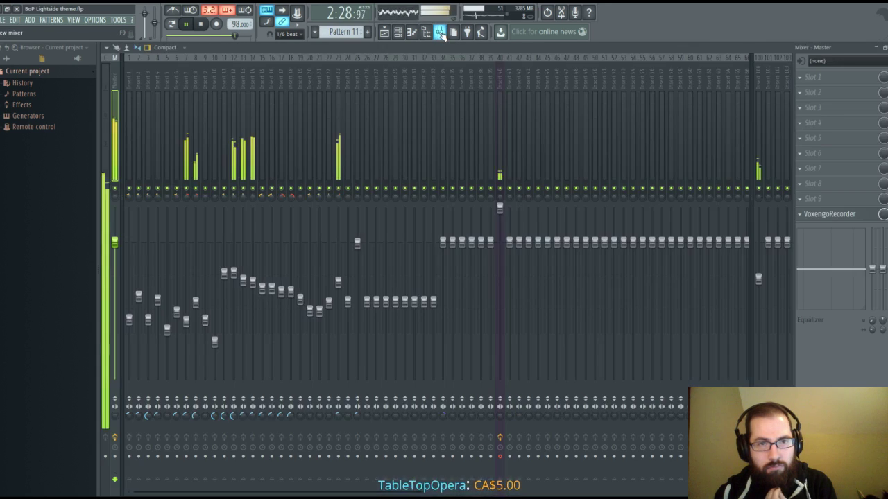
right_click(196, 189)
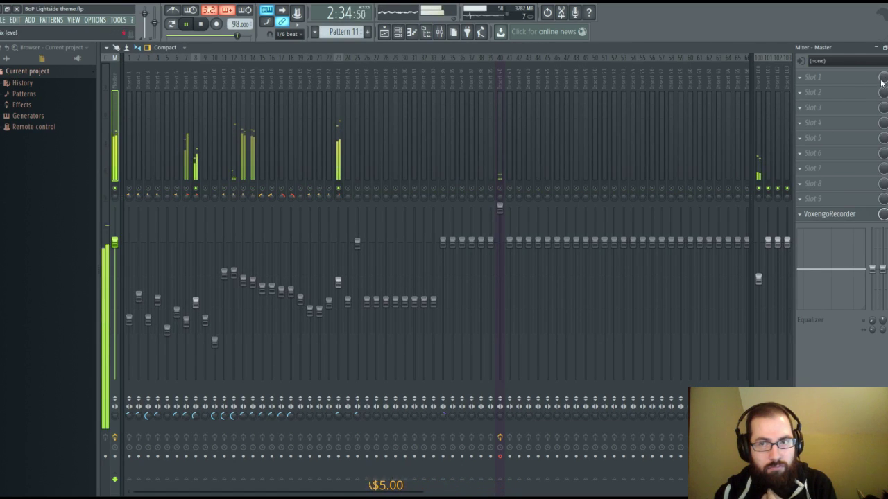
key(F9)
click(547, 71)
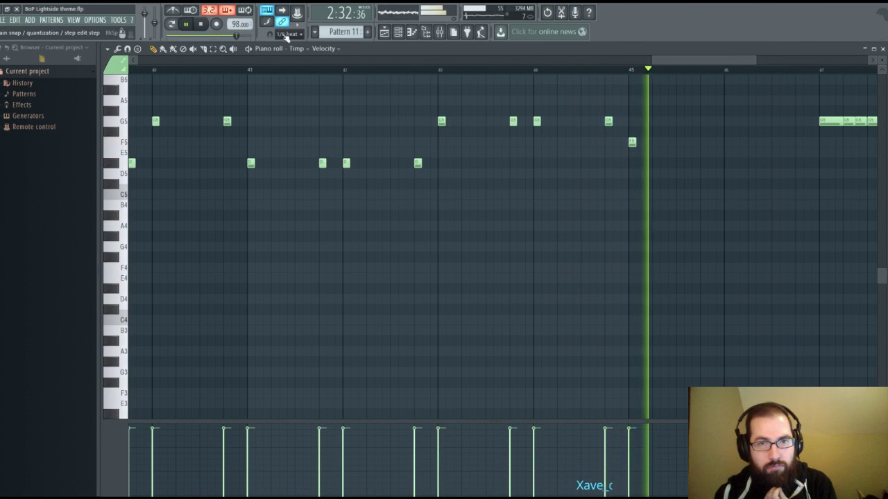
Add mixer tracks 12 and 40 to the soloed tracks and listen to them during playback.
key(F9)
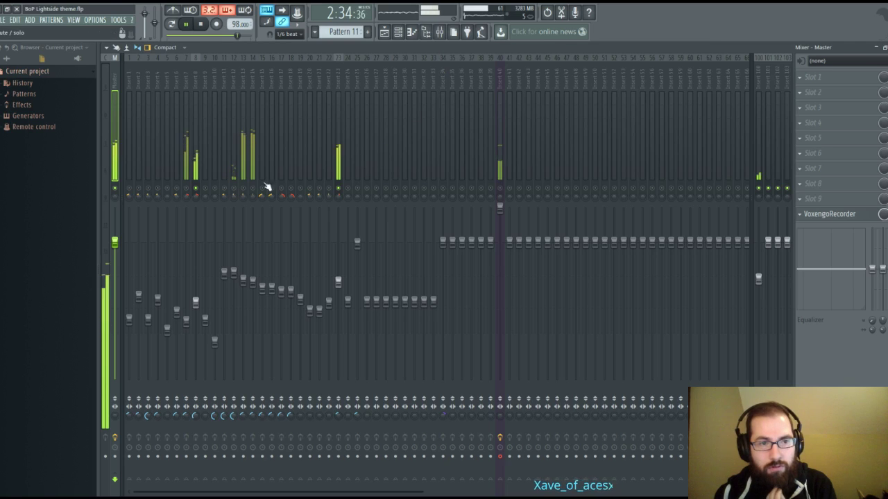
click(186, 24)
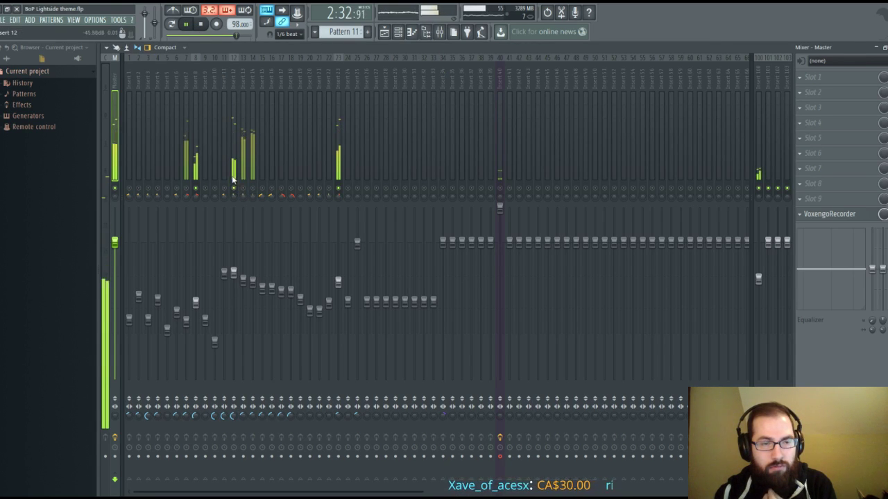
click(193, 24)
click(194, 24)
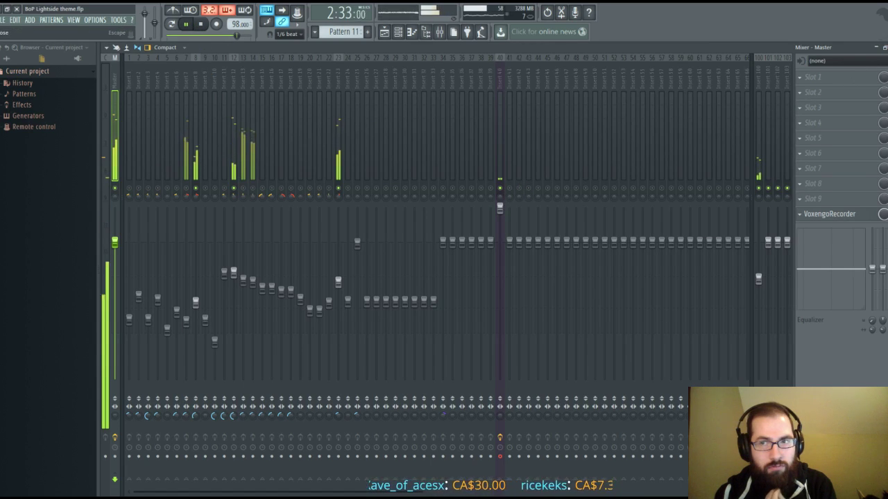
click(882, 48)
Add Timp F5 notes on bar 45's fourth beat and bar 46's first, plus three triplet-spaced ones from bar 46's third beat at about 84% velocity.
drag(682, 59, 693, 59)
key(space)
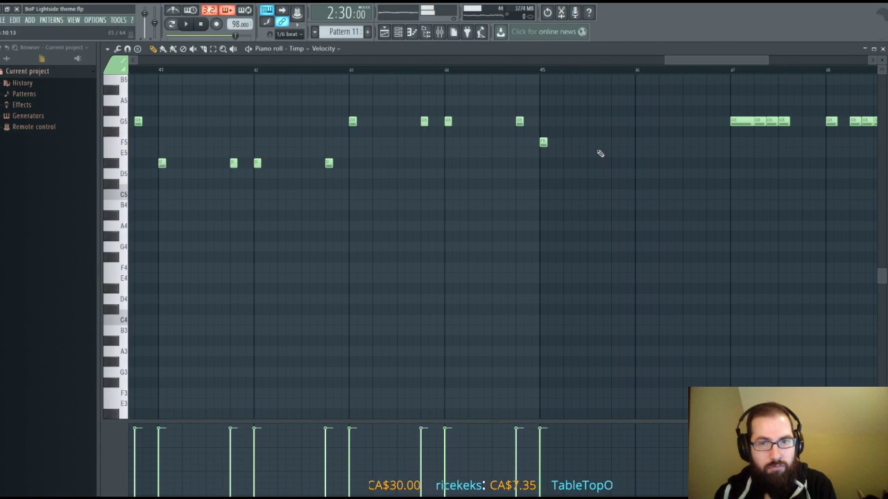
click(615, 142)
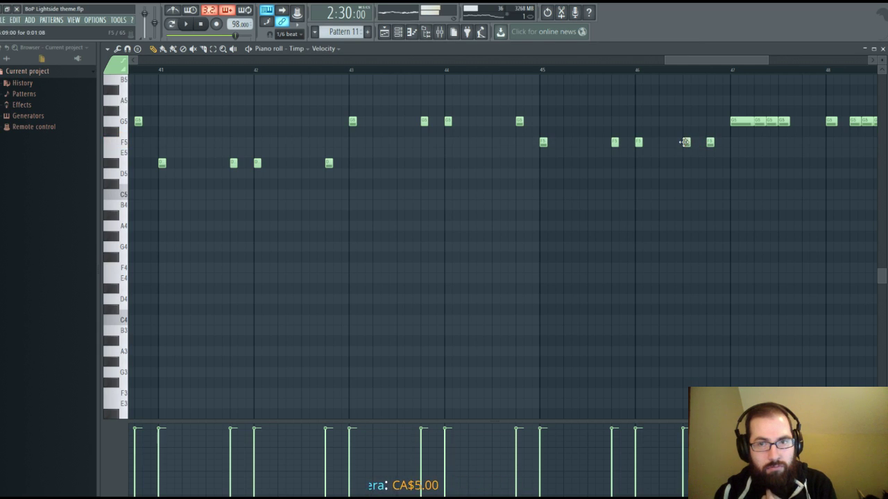
scroll(707, 74, up, 2)
drag(724, 61, 733, 61)
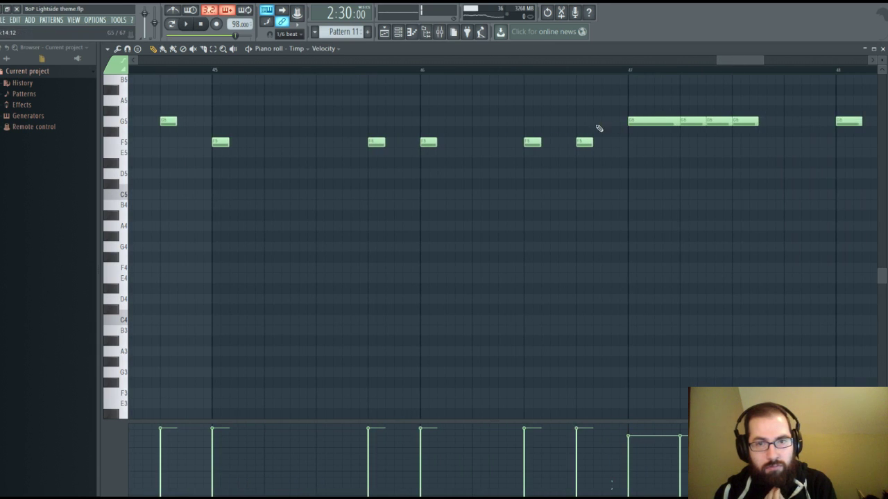
click(565, 144)
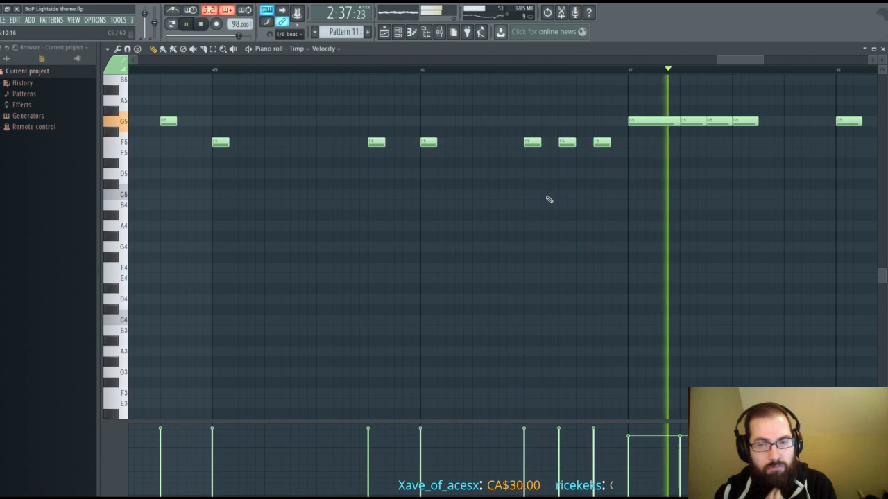
drag(529, 435, 601, 439)
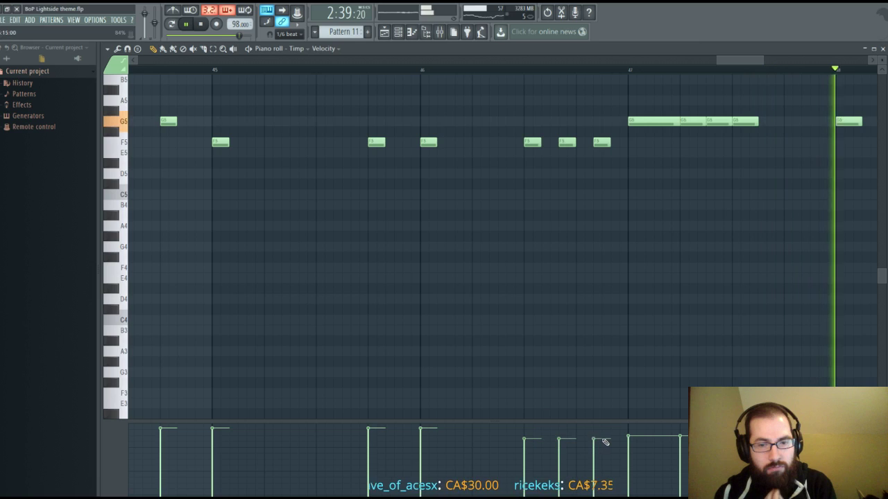
Add a Timp G5 at the start of bar 49, lower its velocity, and play from bar 51.
scroll(556, 73, down, 5)
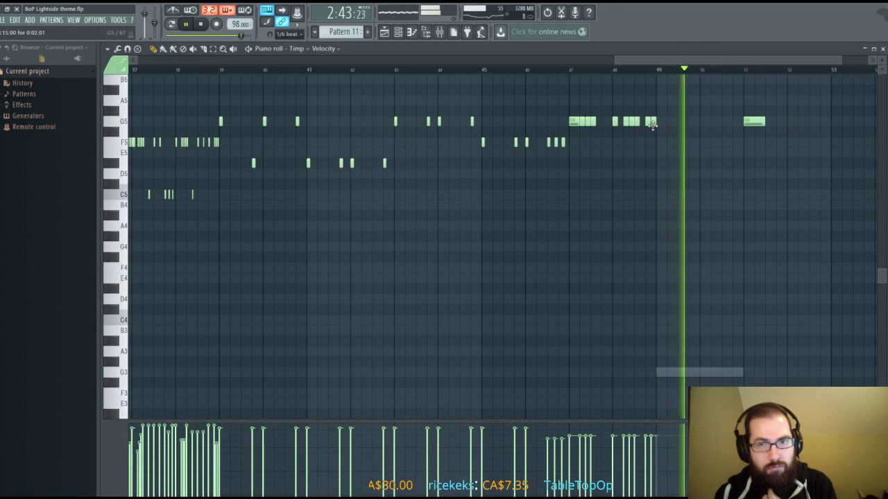
click(658, 122)
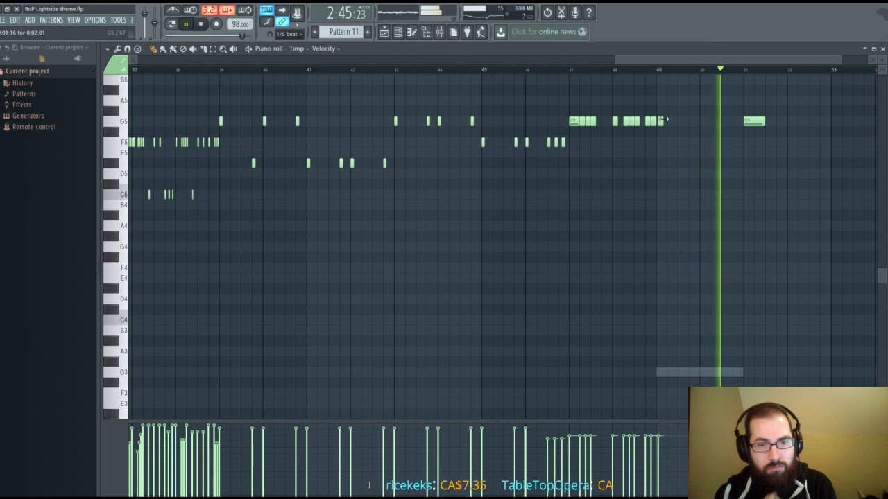
scroll(664, 69, up, 5)
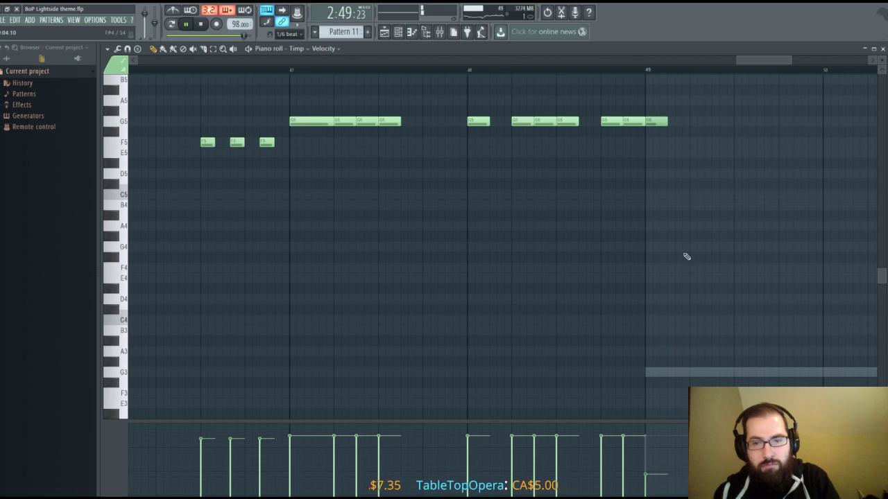
scroll(685, 77, down, 3)
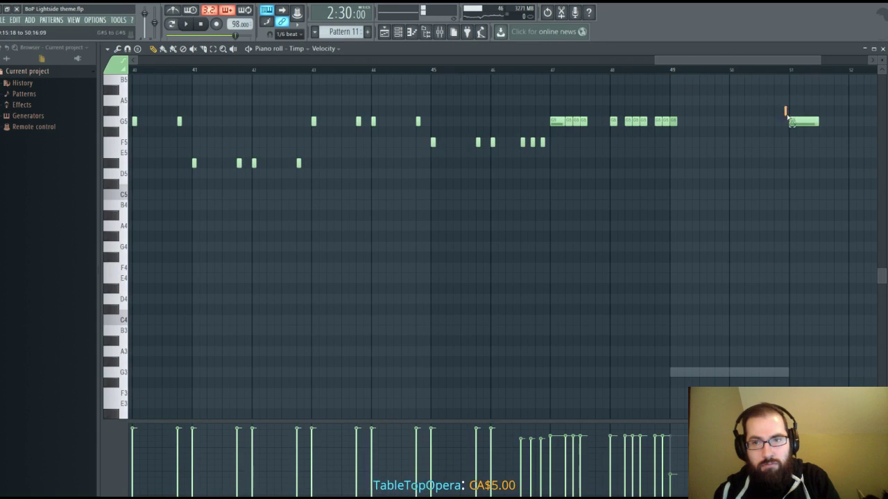
click(787, 71)
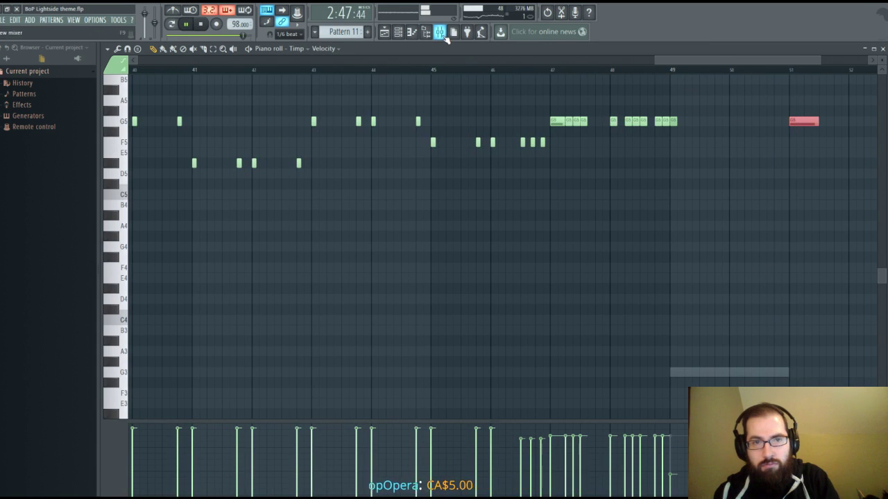
In the playlist, trim the Pattern 13 clip to end at bar 69 and extend the Pattern 11 clip about half a bar past bar 69.
click(441, 34)
click(884, 47)
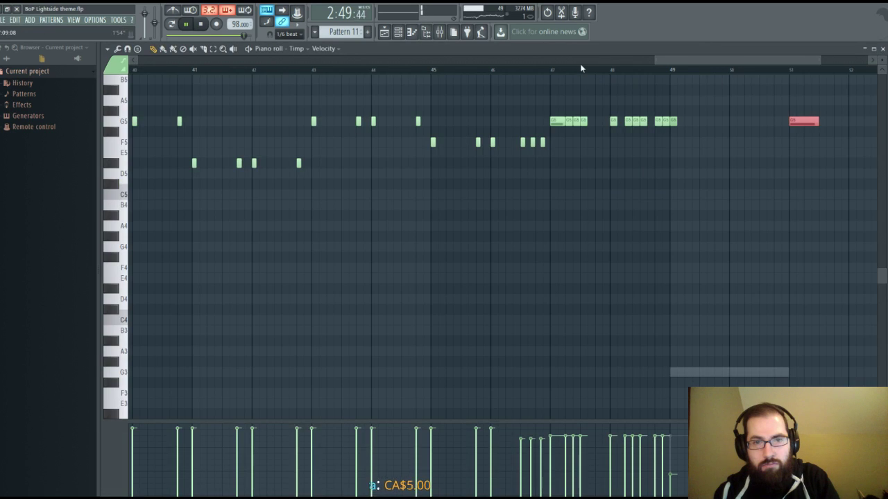
click(883, 49)
click(648, 49)
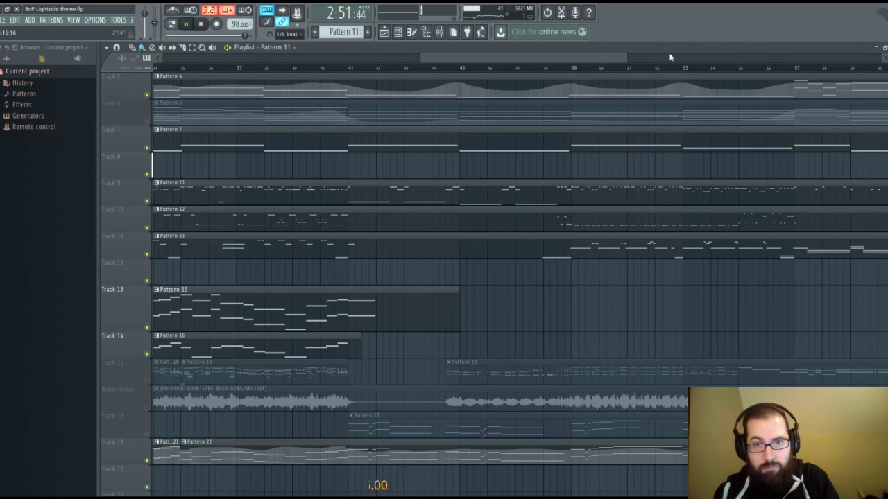
drag(618, 54, 767, 61)
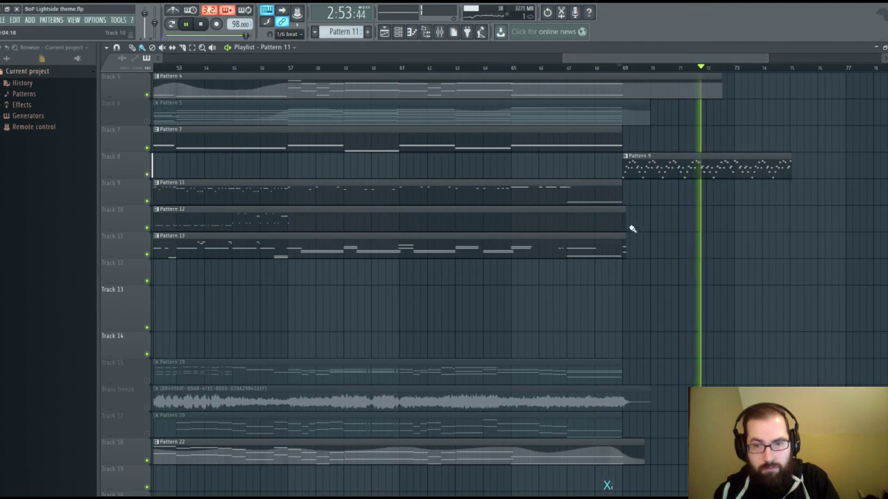
drag(625, 237, 619, 235)
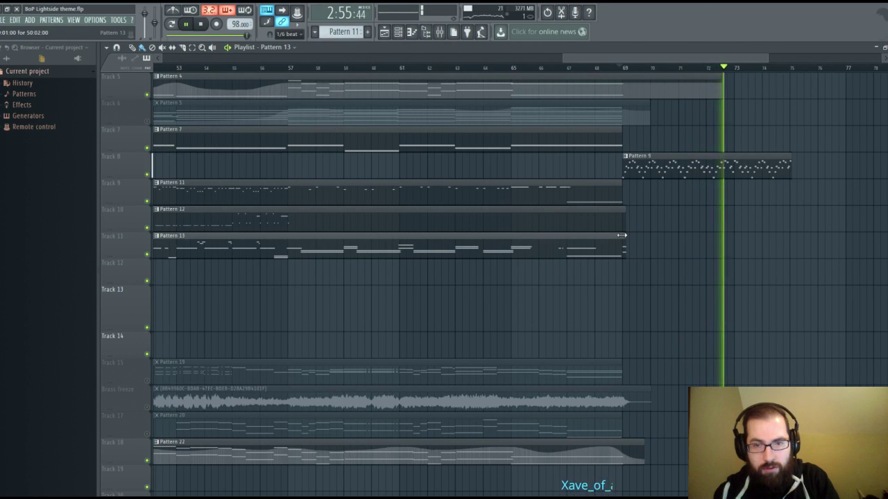
drag(623, 183, 638, 185)
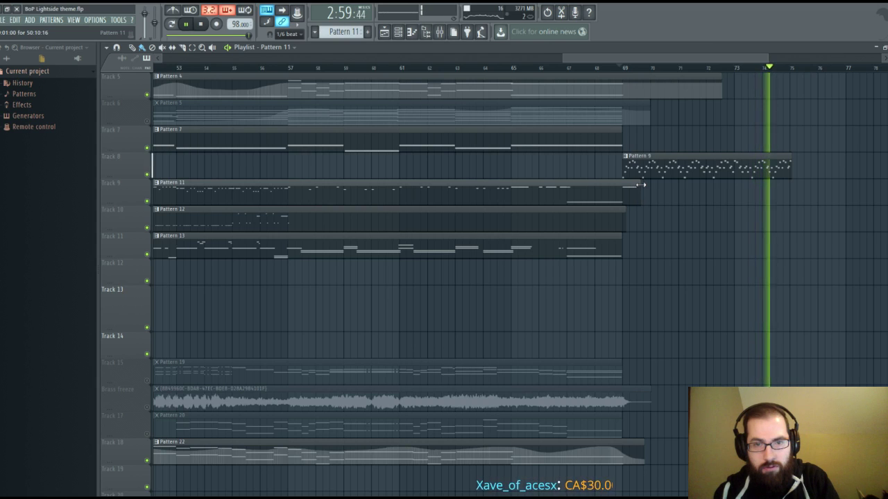
Play the arrangement from bar 65 through the end of the Pattern 11 clip.
key(space)
click(514, 69)
key(space)
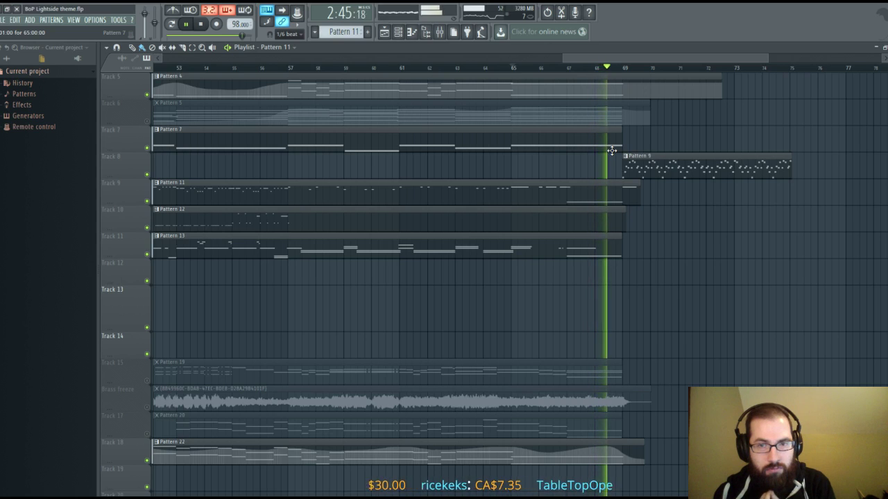
Open Pattern 11's Timp trem part, add a G5 at the start of bar 49, and play it.
double_click(598, 184)
drag(796, 62, 719, 68)
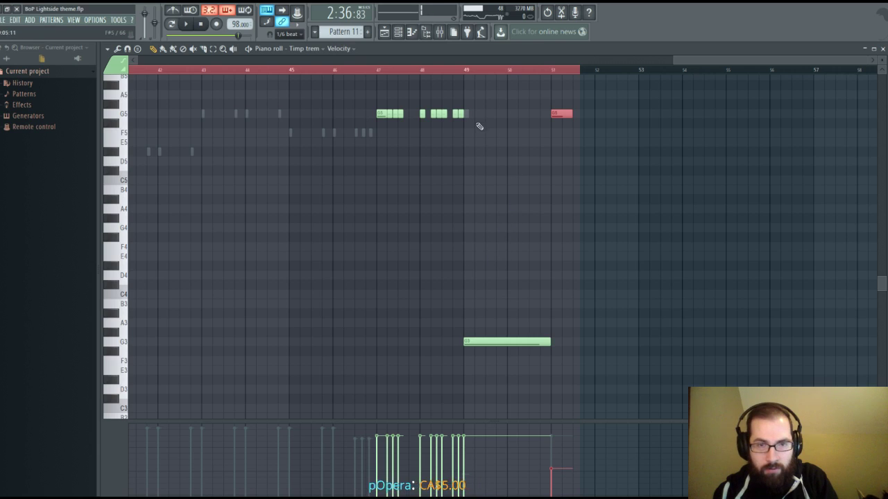
scroll(478, 78, up, 3)
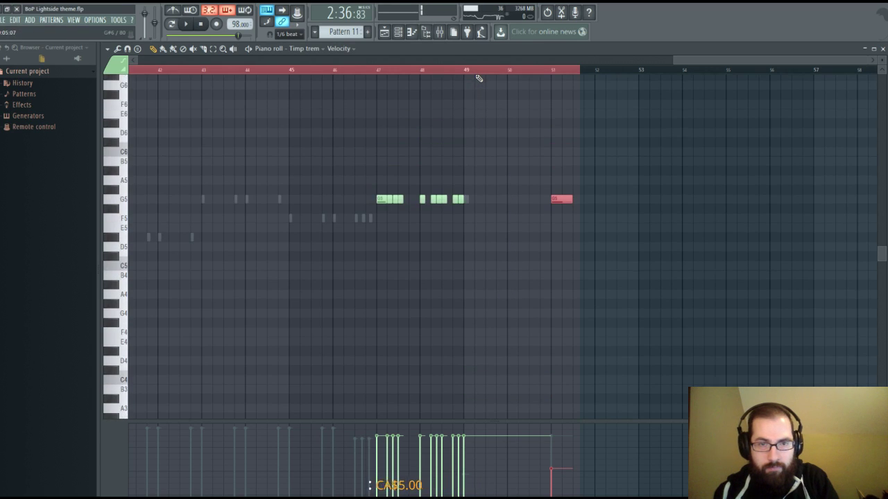
scroll(478, 78, down, 2)
click(476, 143)
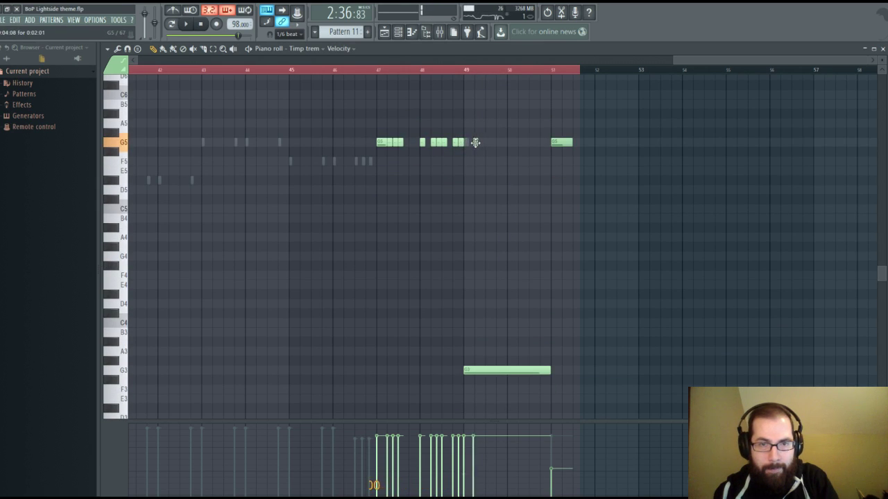
key(space)
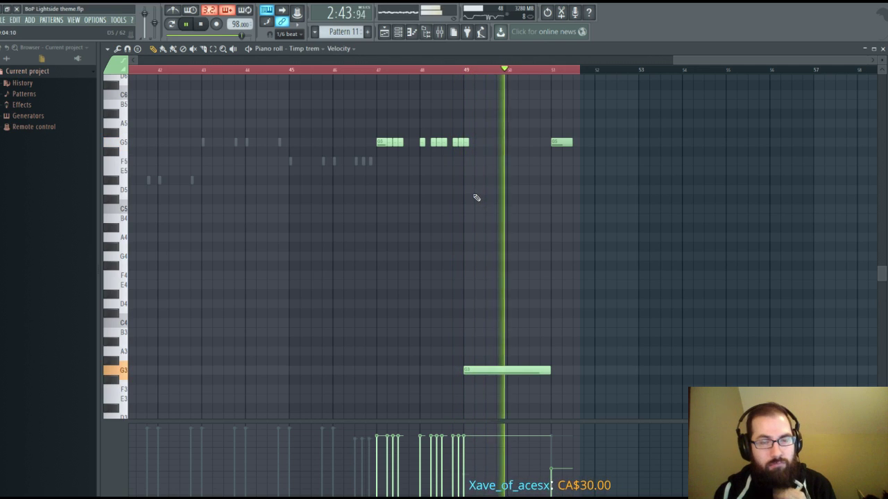
key(space)
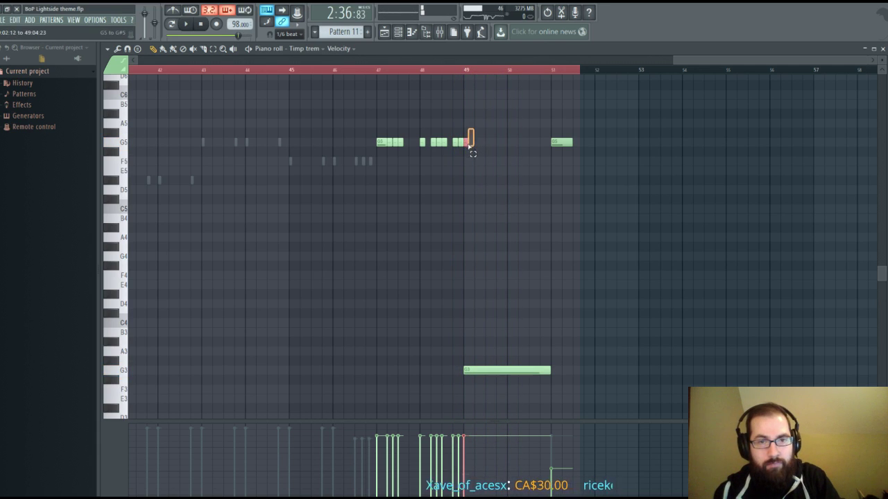
In Pattern 11's Timp part, raise the velocity of the G5 at the start of bar 49 and select the bar 51 G5.
click(882, 49)
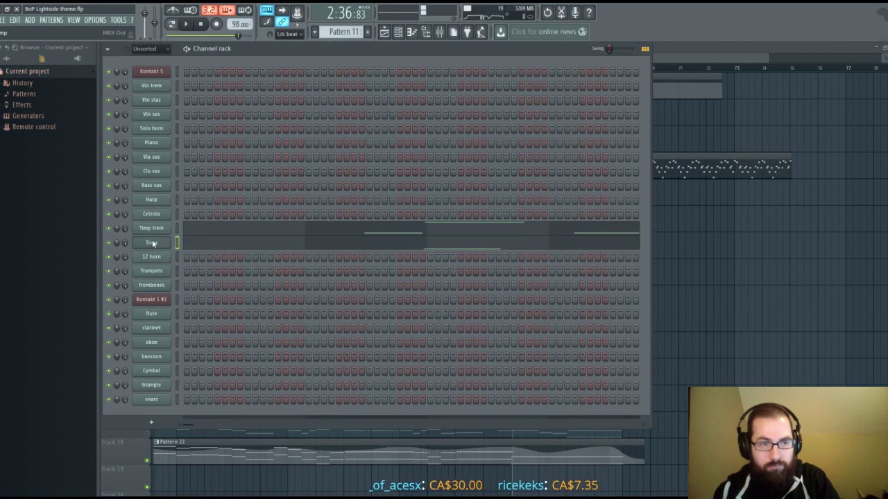
click(189, 244)
scroll(371, 70, right, 6)
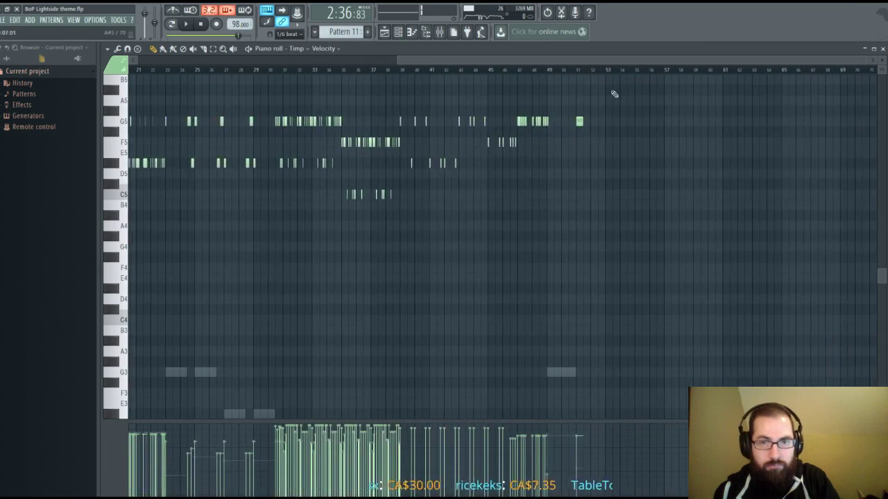
scroll(568, 74, up, 4)
drag(552, 61, 697, 61)
click(575, 121)
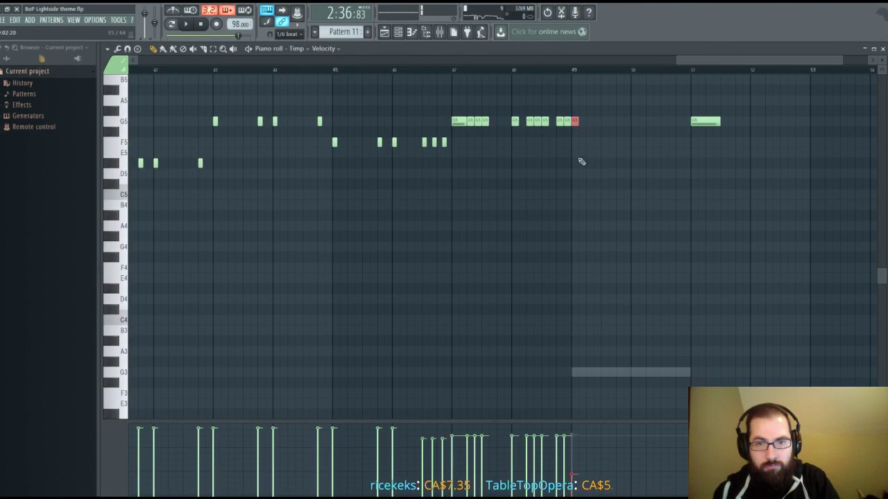
click(708, 122)
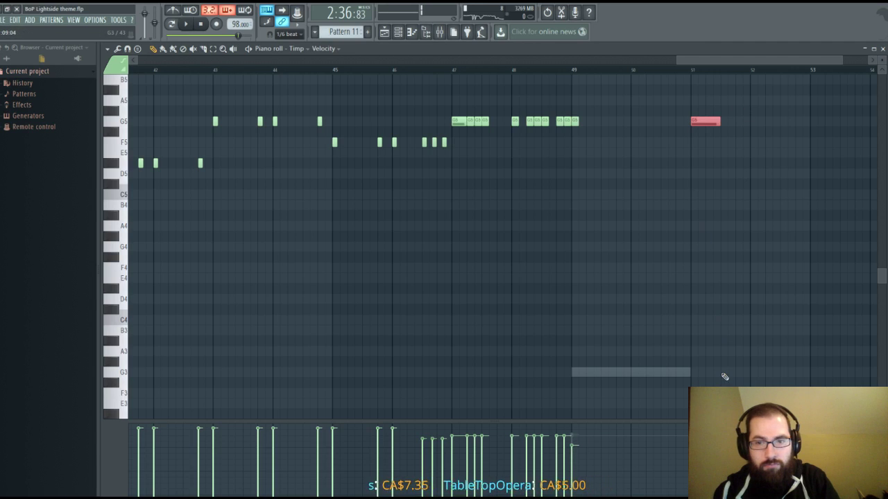
Play the arrangement through the final Timp G5 to past bar 71, close the piano roll, and stop playback.
key(space)
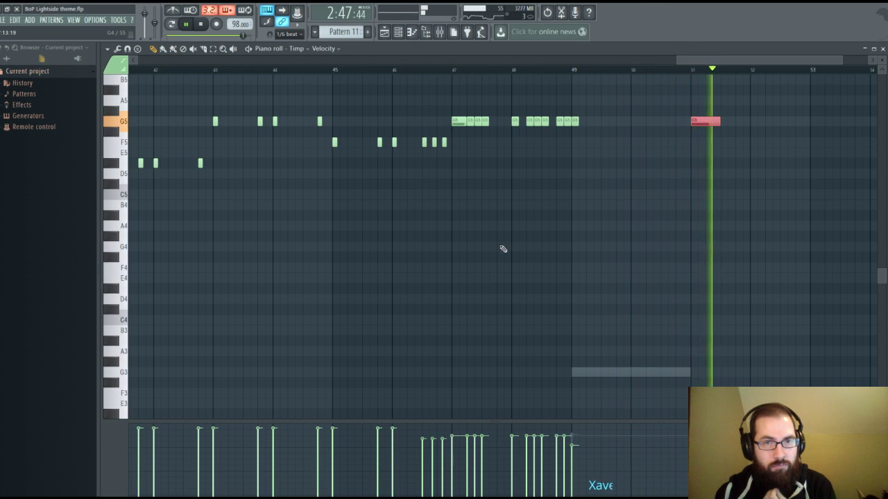
scroll(504, 72, down, 2)
scroll(544, 71, down, 2)
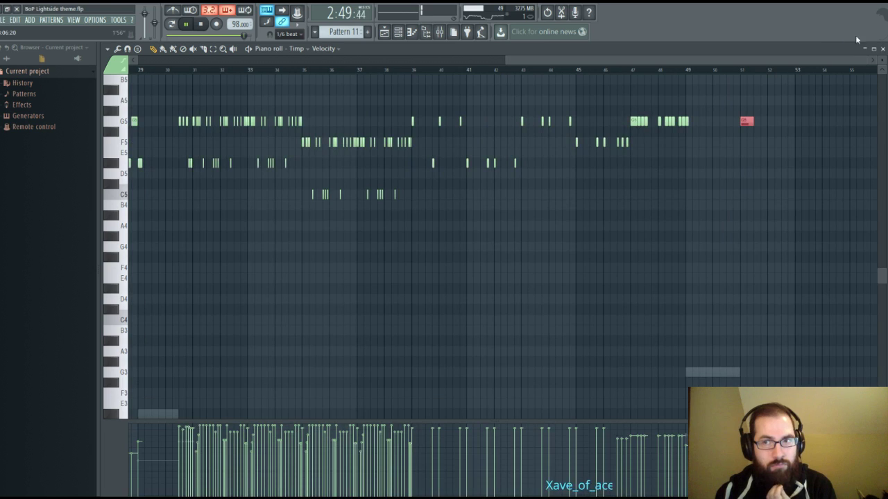
click(883, 48)
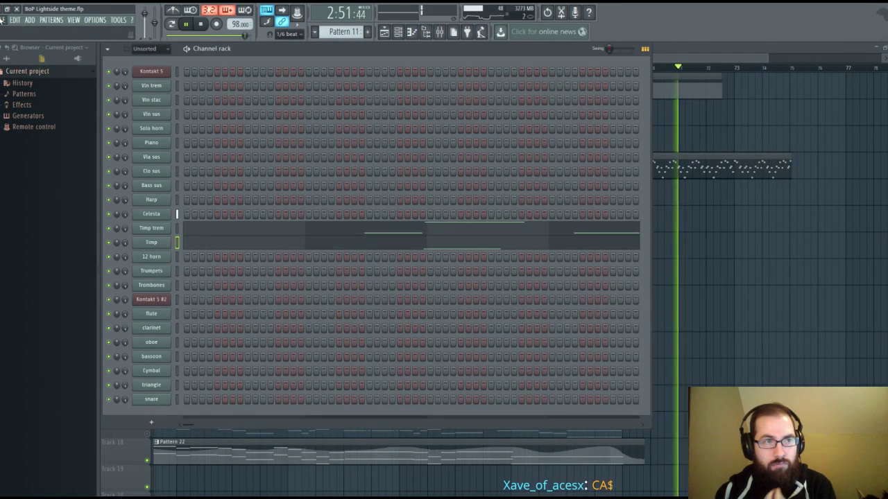
click(201, 25)
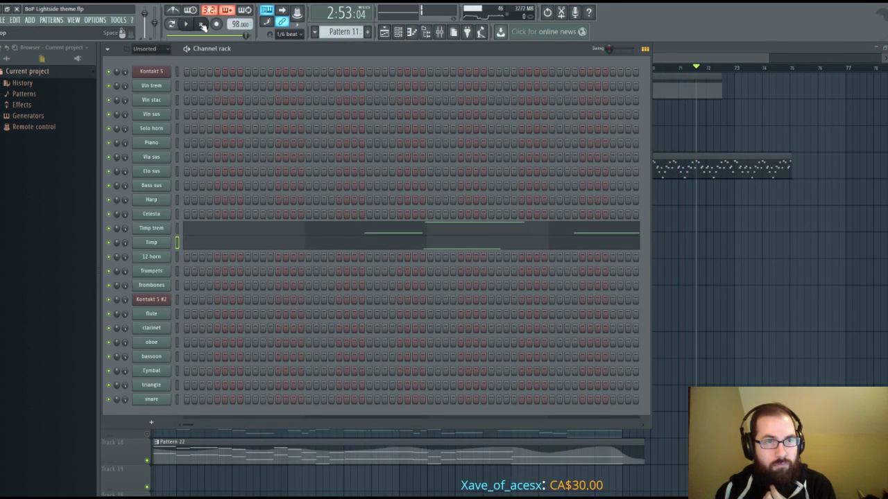
Check the mixer's active tracks and levels, and bring the playlist into full view.
click(438, 33)
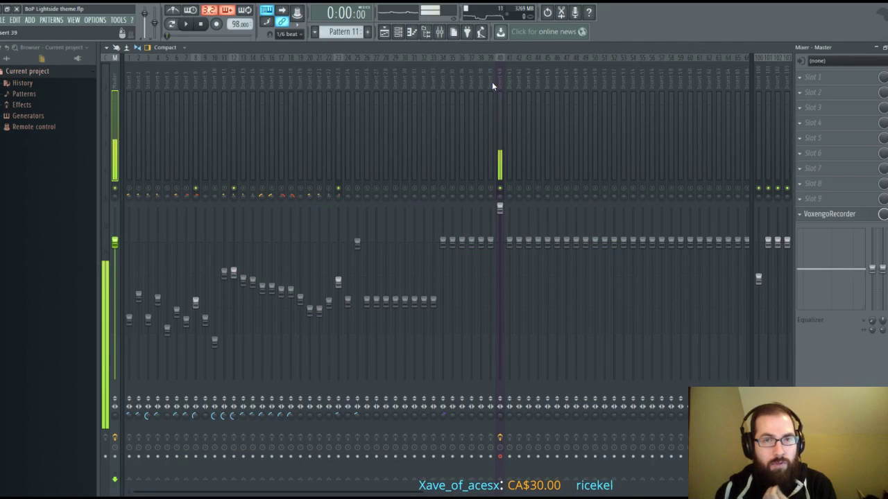
click(883, 48)
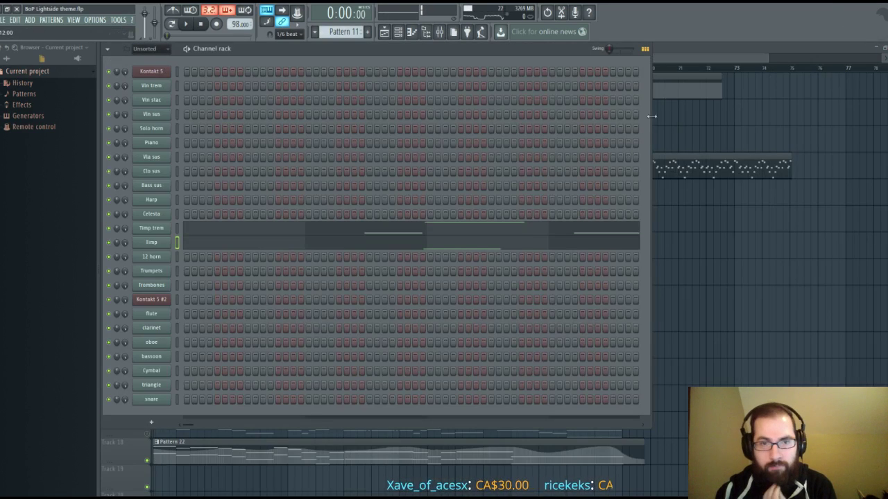
click(666, 51)
click(154, 153)
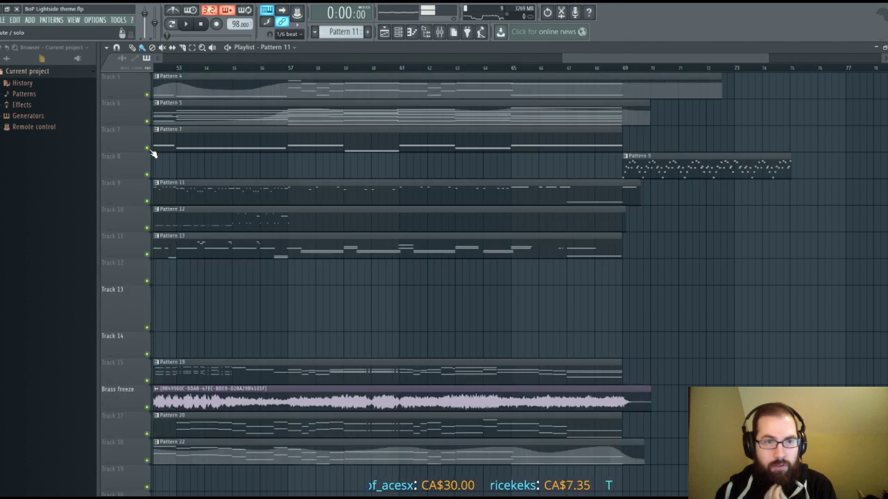
In the playlist, mute Track 15 with the Pattern 18 and 19 clips and Track 1 with the Pattern 23 to 25 clips.
scroll(406, 184, down, 4)
scroll(406, 184, up, 3)
scroll(414, 76, down, 2)
scroll(418, 81, up, 3)
scroll(421, 75, down, 2)
scroll(421, 172, up, 4)
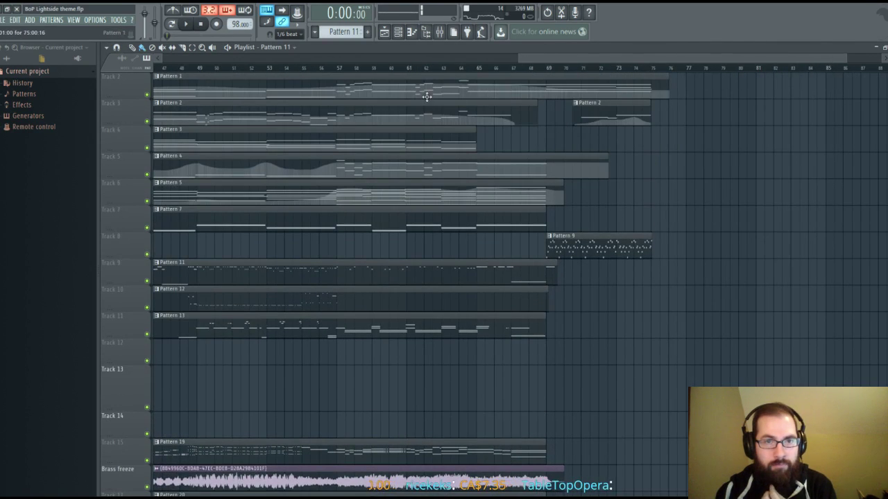
scroll(426, 74, down, 2)
scroll(429, 180, down, 2)
scroll(410, 246, down, 1)
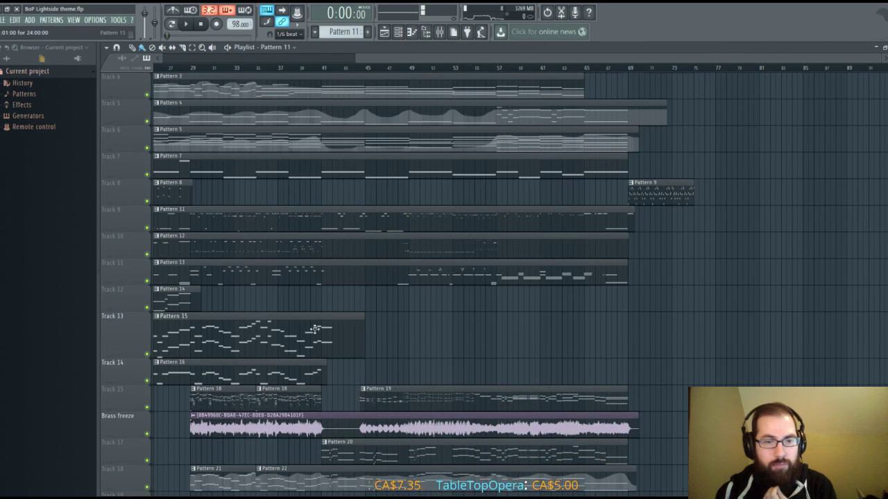
scroll(352, 345, up, 3)
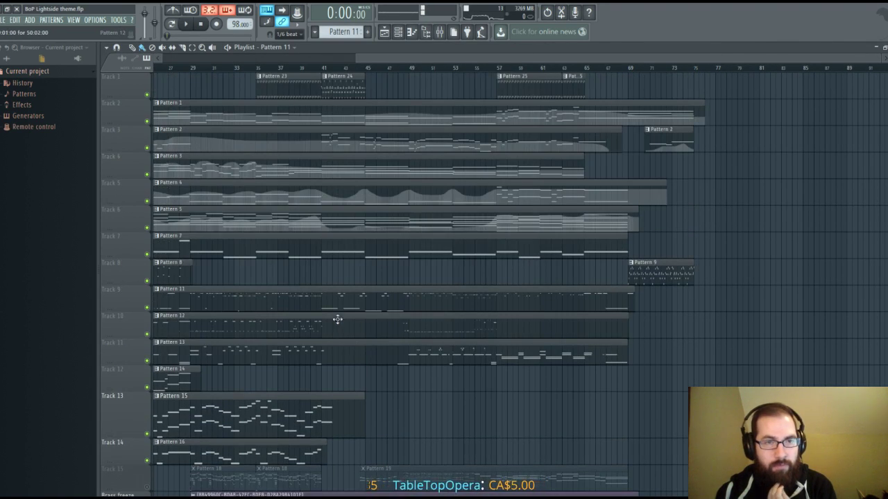
drag(368, 63, 192, 56)
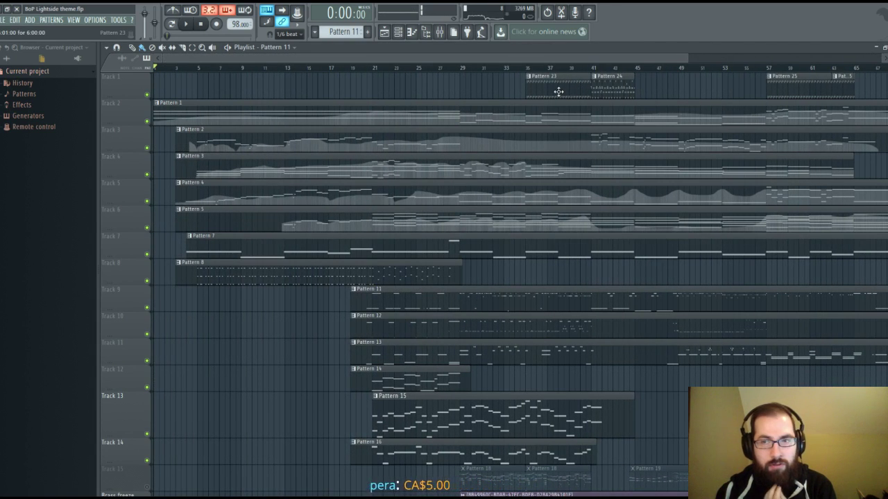
click(146, 94)
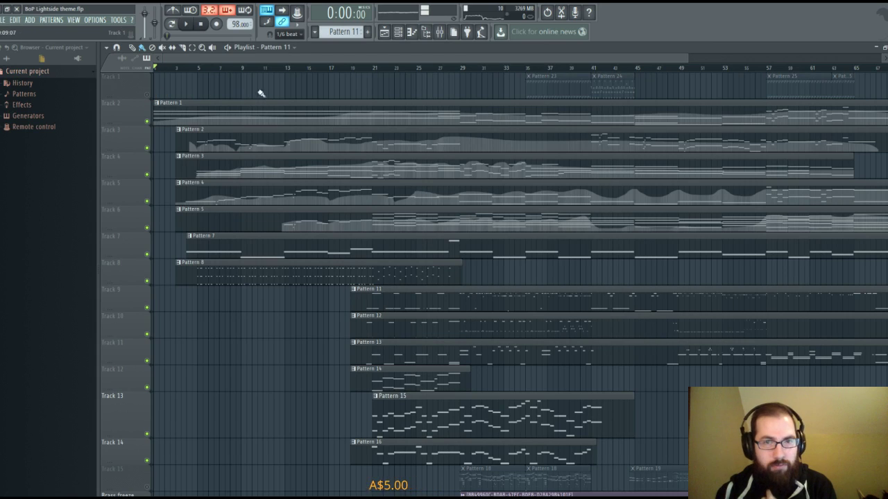
scroll(471, 69, down, 2)
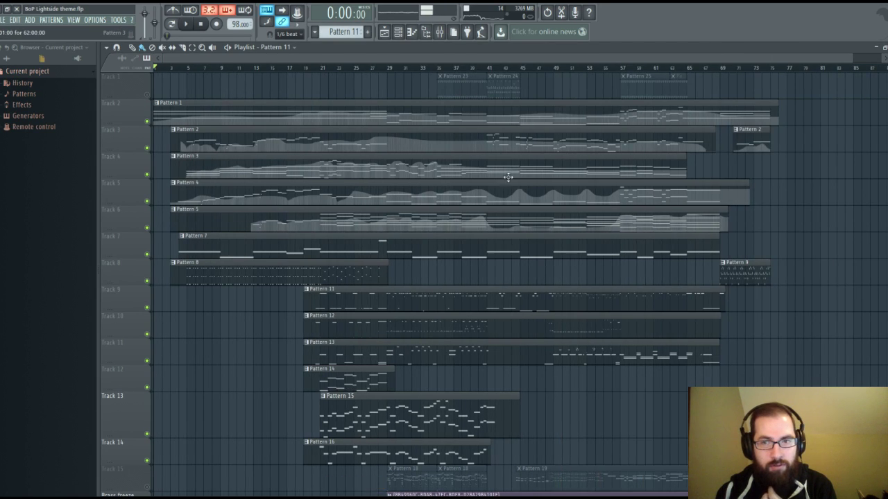
scroll(496, 173, down, 1)
scroll(449, 231, up, 1)
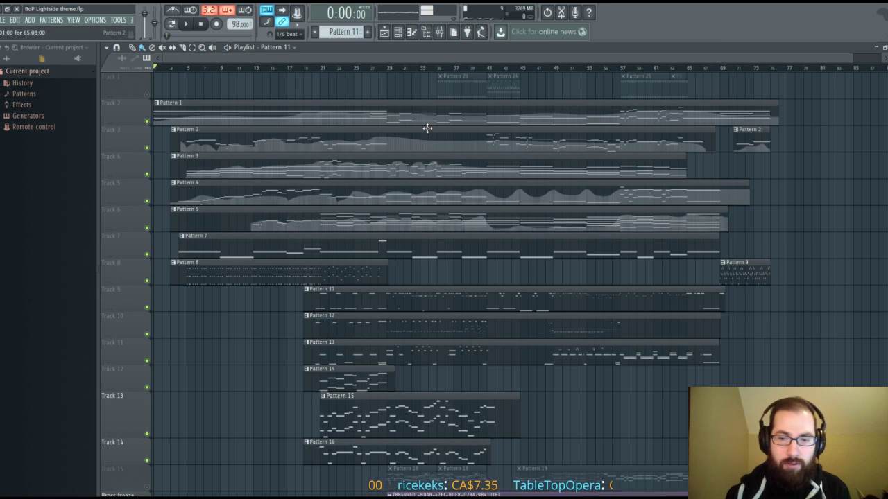
Clear the solo in the mixer so every mixer track is enabled, and return to the playlist.
click(191, 26)
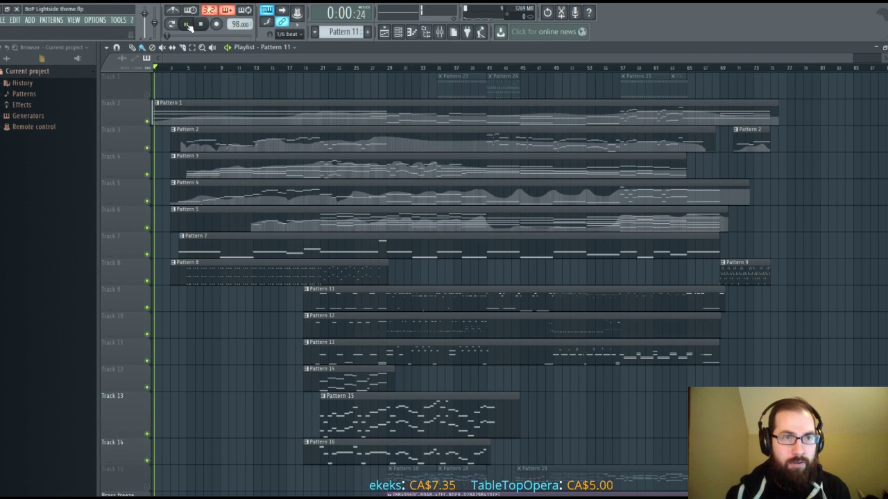
key(space)
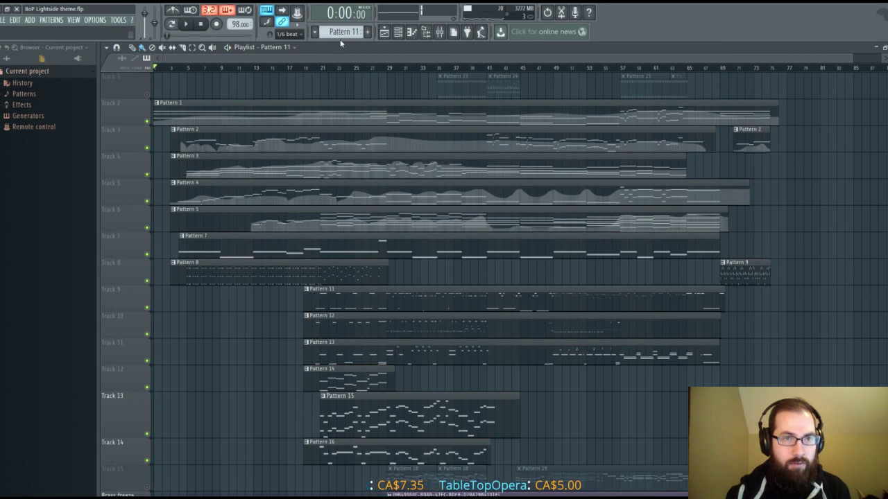
click(439, 33)
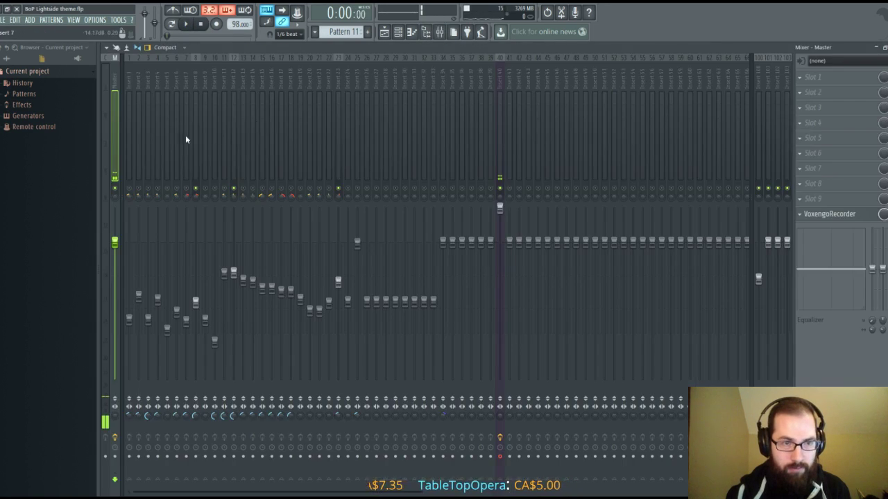
right_click(234, 189)
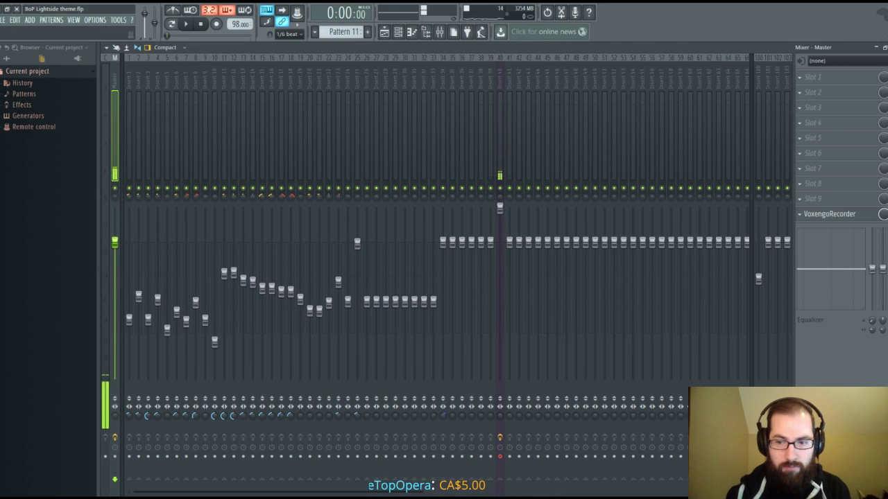
key(Escape)
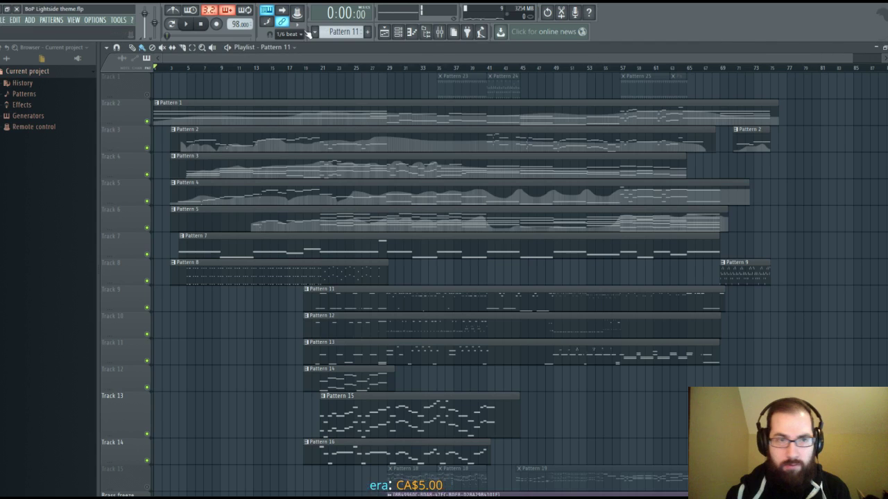
Play the full arrangement from the beginning past bar 22, stop it, and look over the playlist tracks.
click(184, 25)
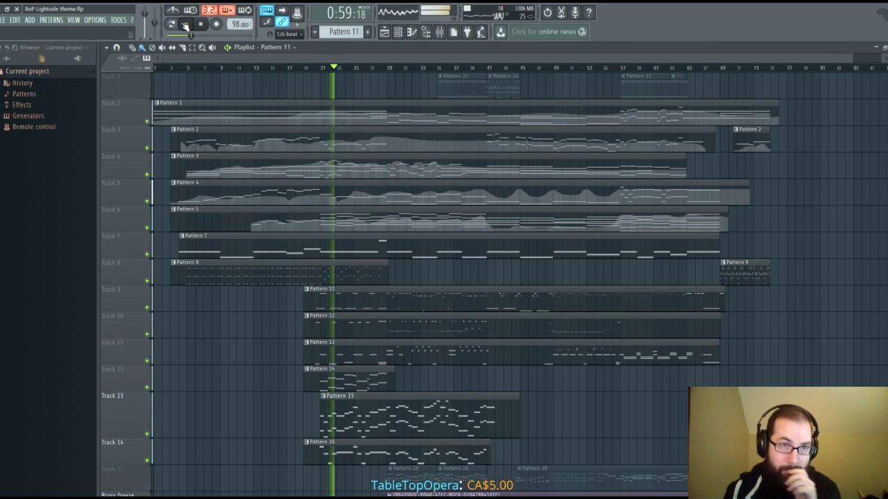
click(202, 24)
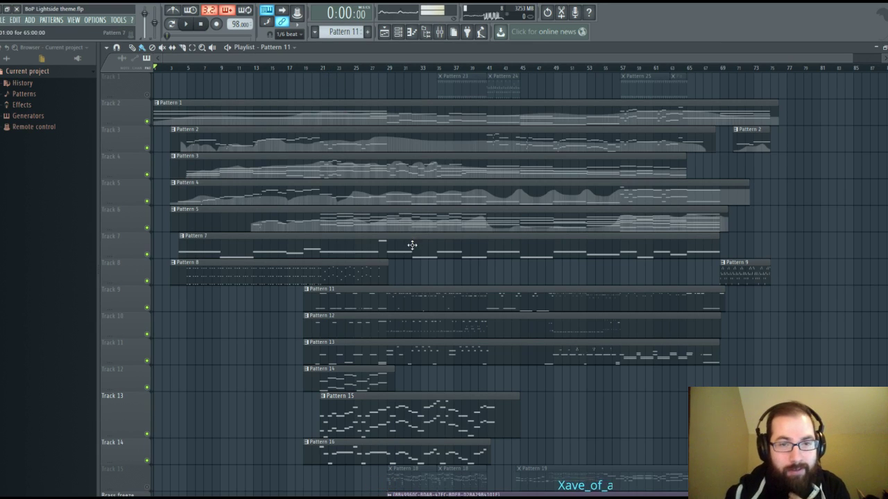
scroll(416, 264, down, 2)
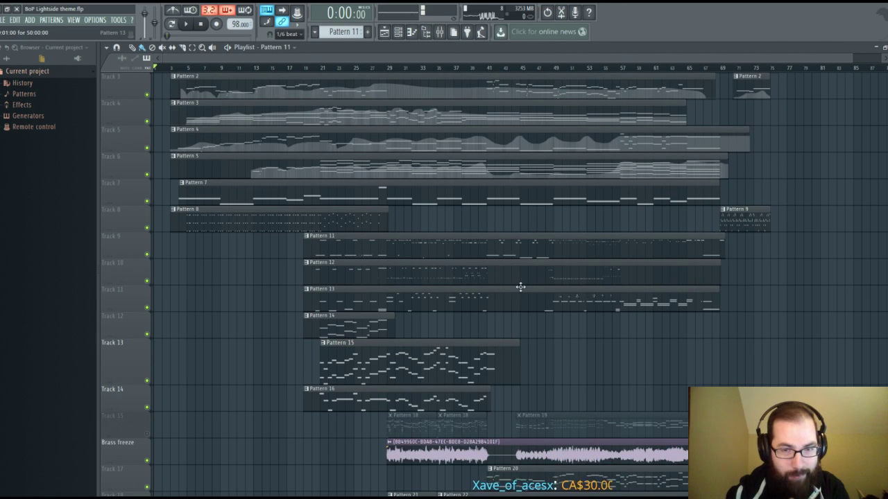
scroll(554, 299, down, 3)
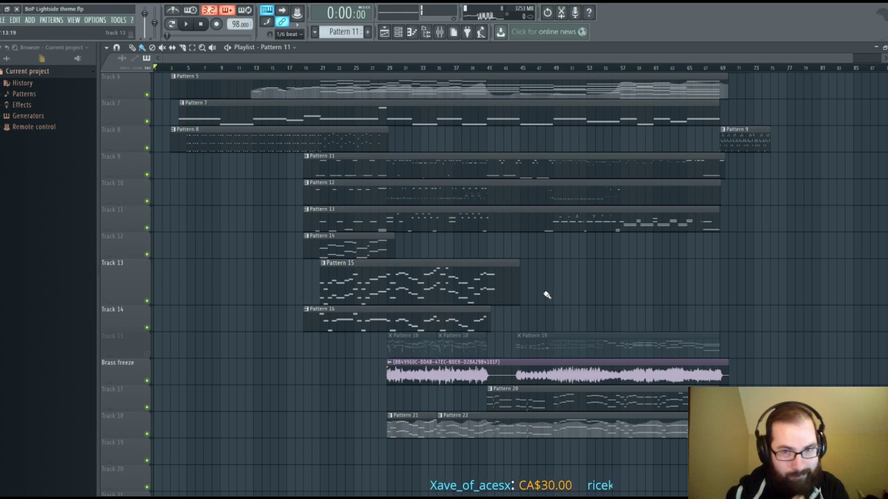
scroll(548, 294, up, 5)
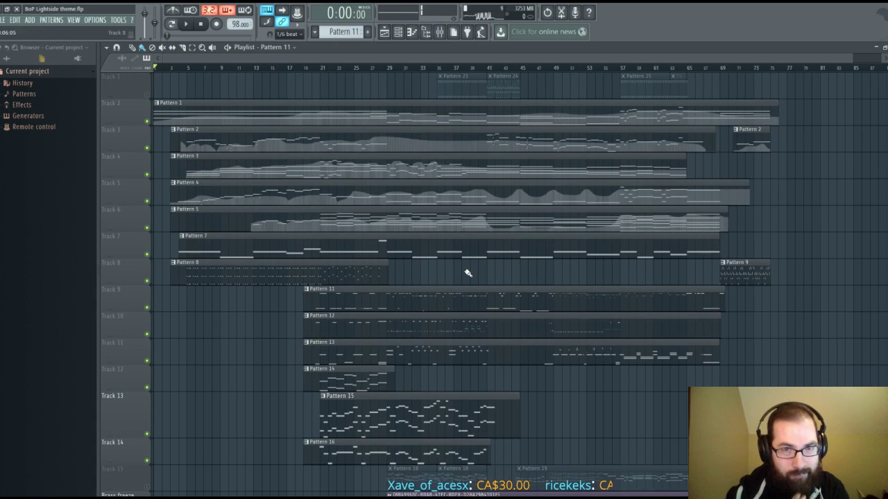